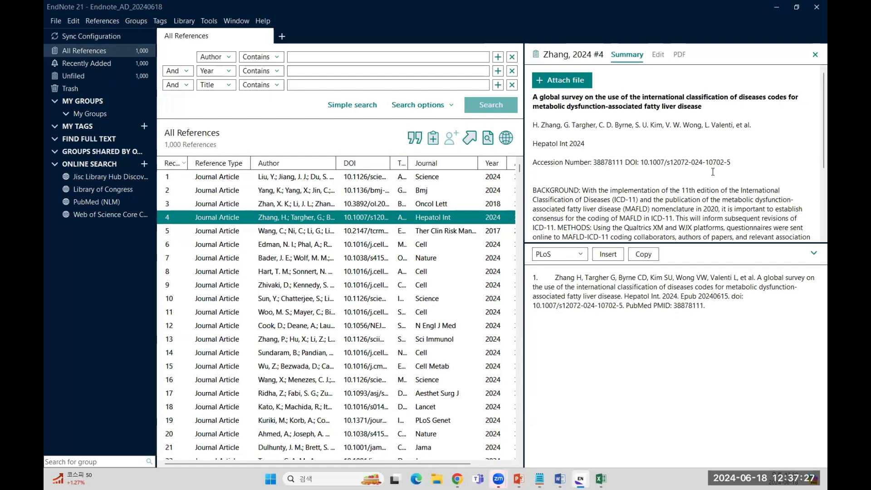
Step: Open the full list of output styles for the reference preview
left_click(643, 254)
left_click(560, 255)
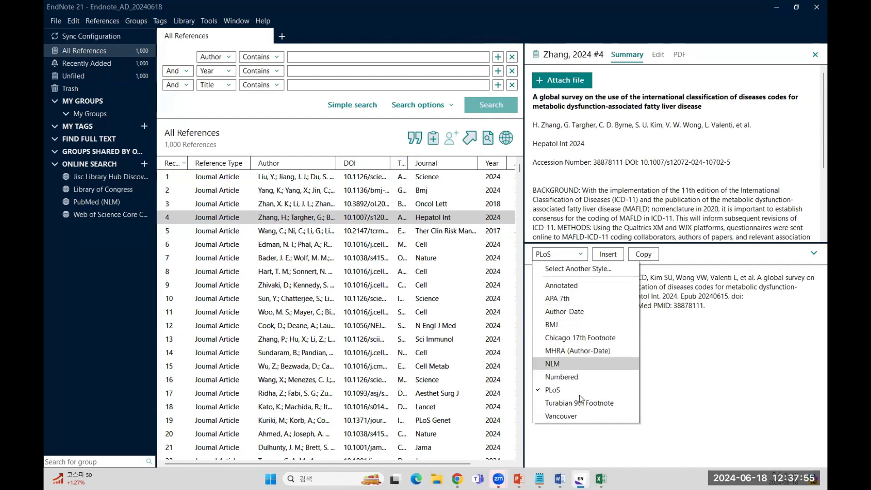
left_click(562, 270)
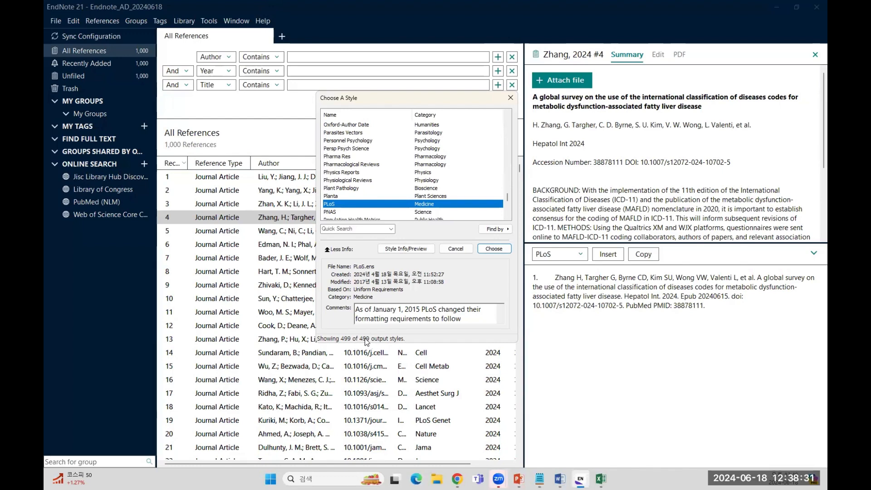
Step: Browse the available output styles and their details, including Nature Genetics, Medical Anthropology, MLA, Nano Today and Nature Immunology
left_click(362, 165)
scroll(371, 181, "up", 5)
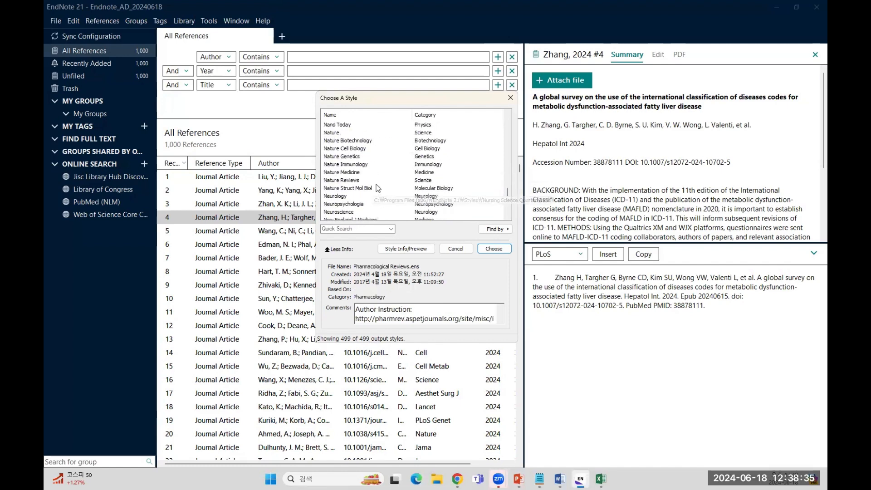
left_click(372, 157)
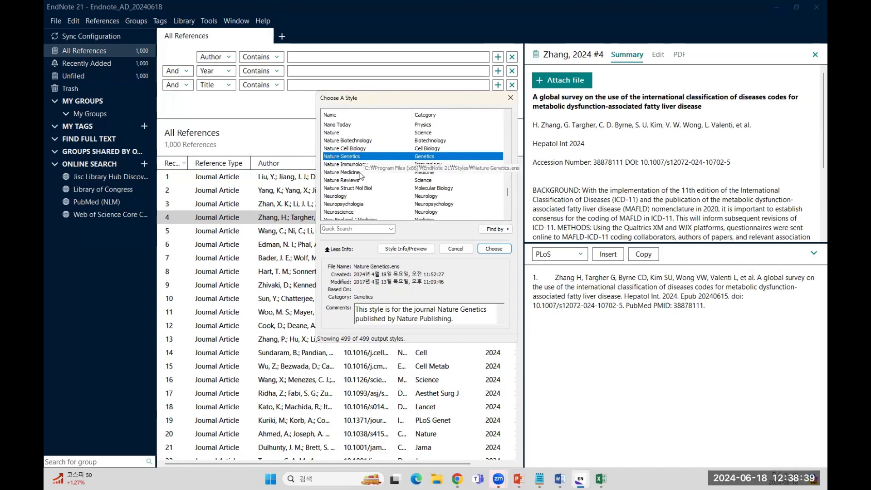
scroll(361, 175, "up", 10)
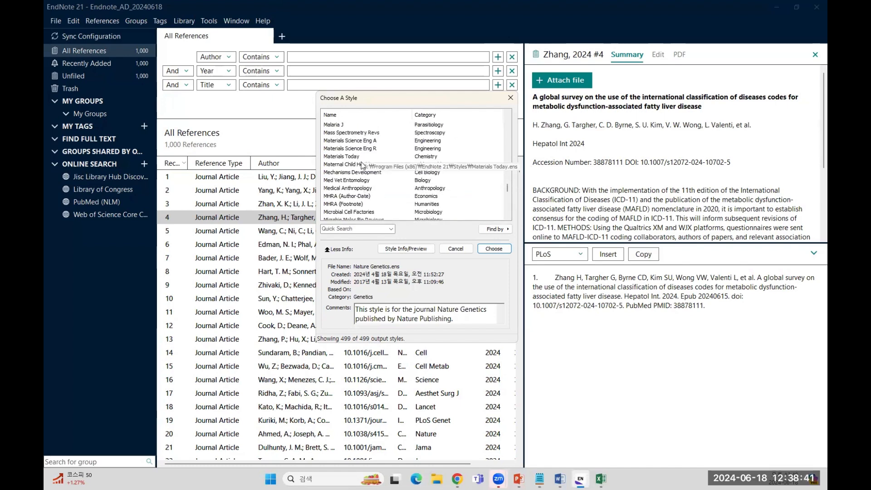
scroll(362, 167, "up", 1)
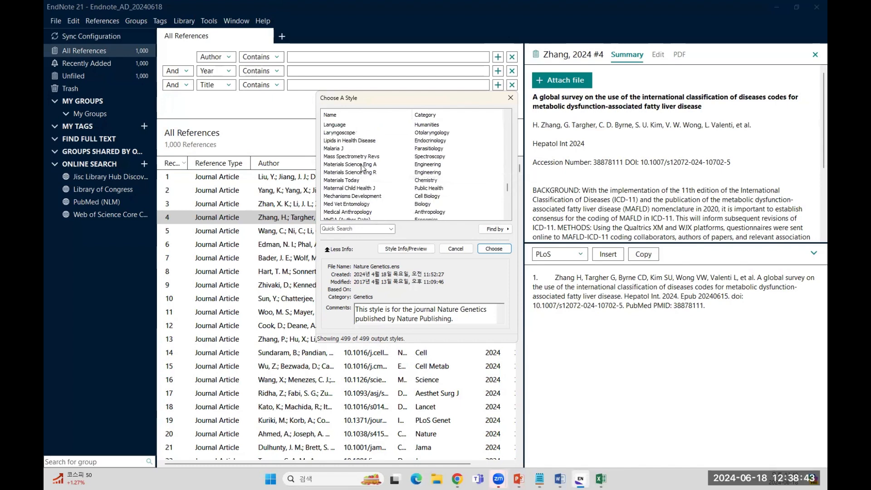
left_click(361, 167)
left_click(370, 182)
scroll(370, 186, "down", 1)
left_click(370, 189)
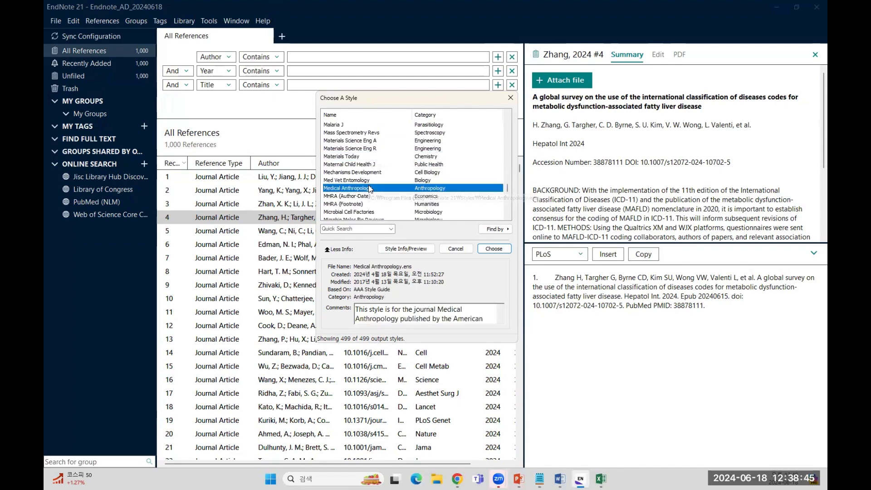
scroll(367, 189, "down", 1)
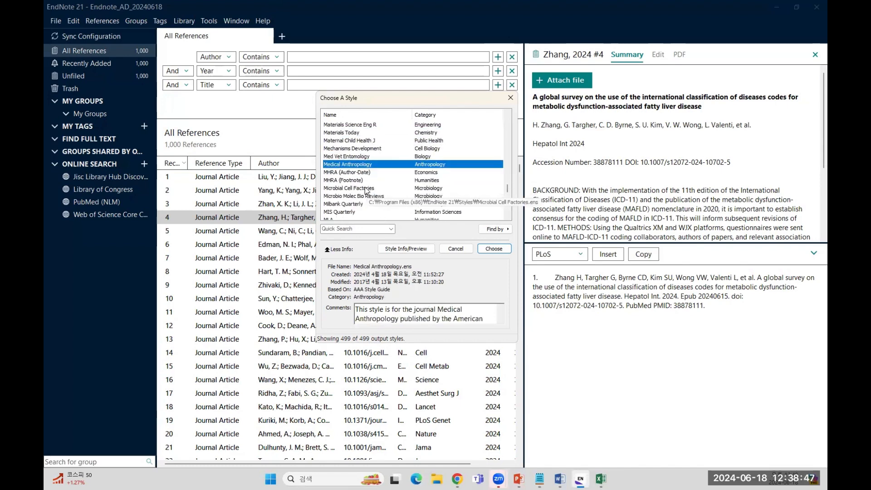
left_click(366, 190)
scroll(379, 199, "down", 1)
left_click(379, 200)
scroll(379, 199, "down", 1)
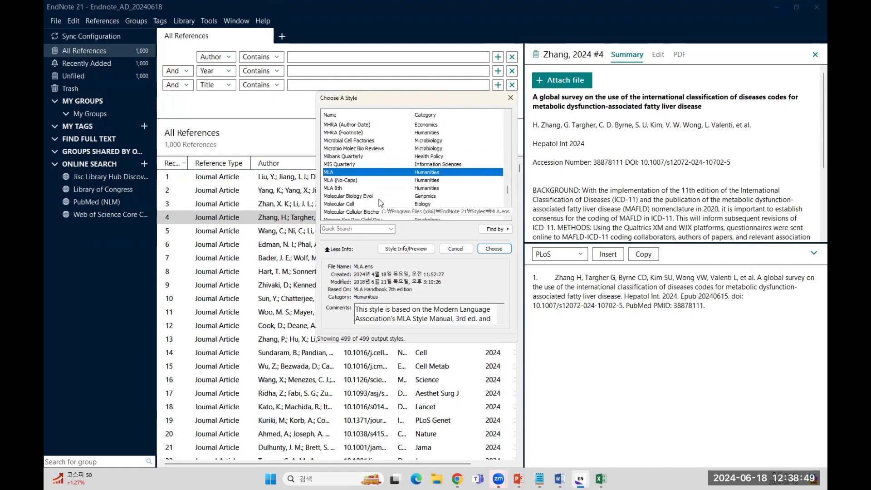
scroll(379, 199, "down", 2)
left_click(379, 197)
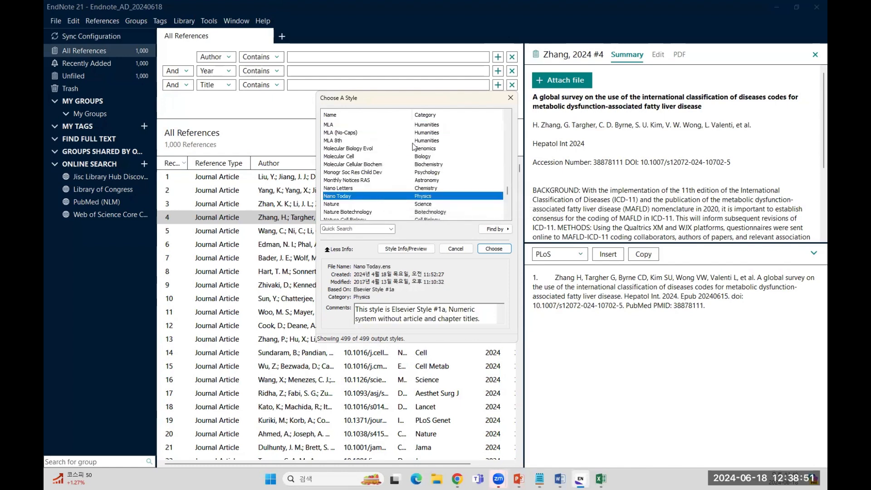
scroll(362, 191, "down", 2)
left_click(362, 189)
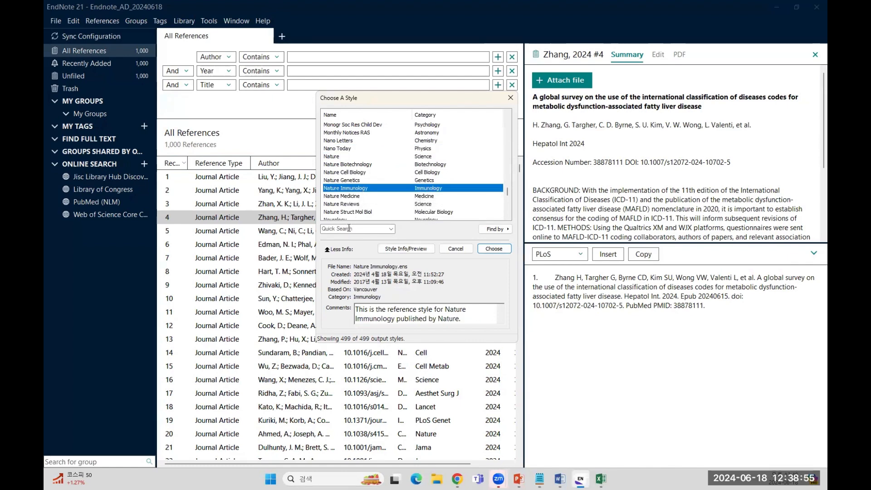
Step: Search the output styles for "plos one", shorten the search to "plos", and select the PLoS style
left_click(347, 228)
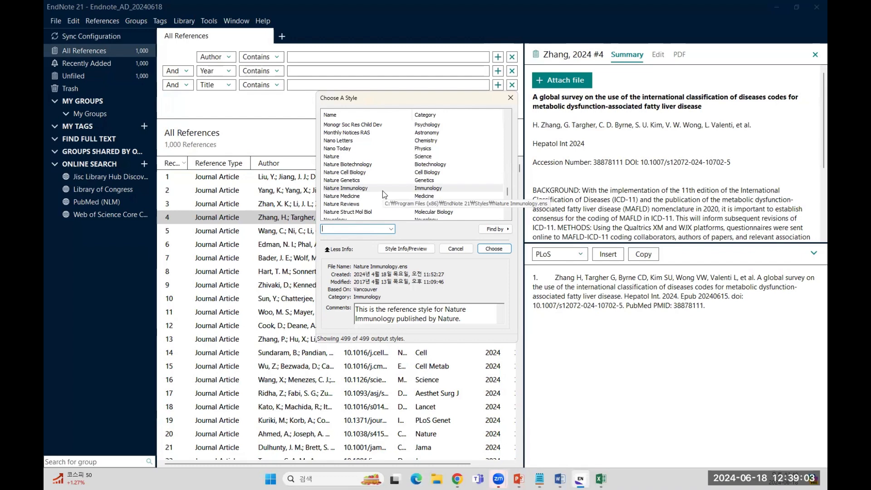
type("plos one")
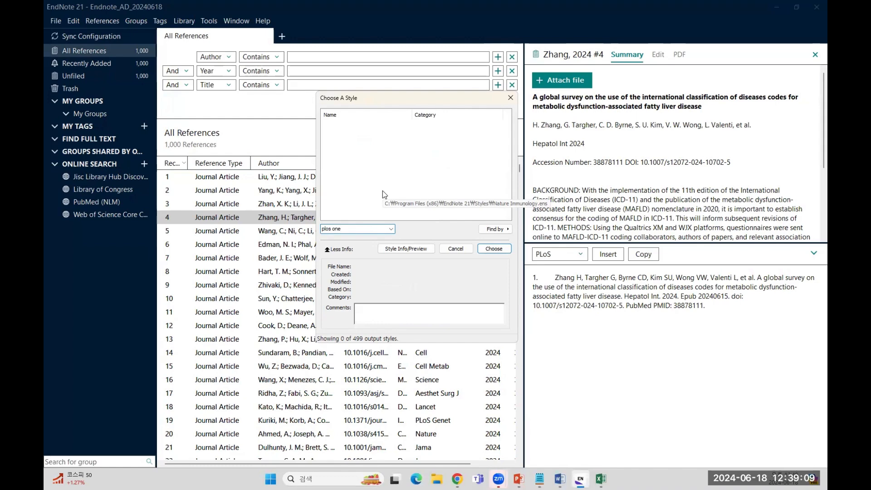
key("BackSpace")
key("BackSpace")
key("BackSpace")
key("BackSpace")
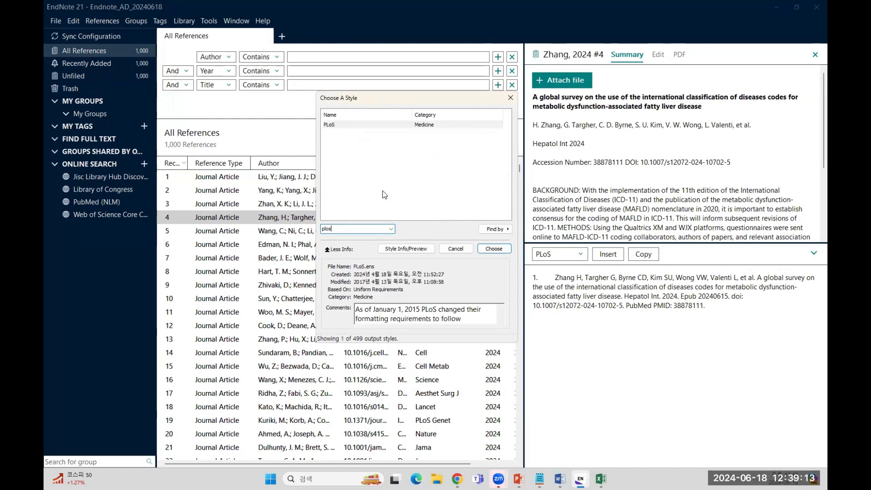
left_click(347, 126)
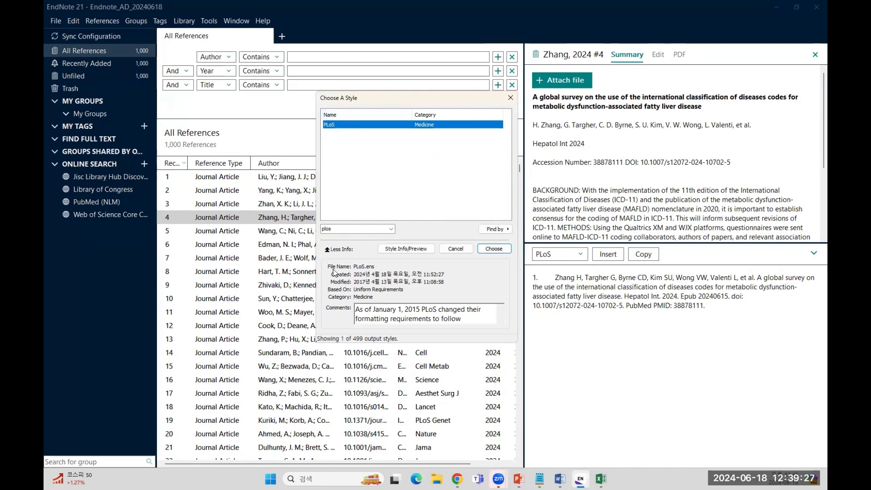
Step: Read through the PLoS style's comments, including the guideline notes and the blog post link
left_click(364, 309)
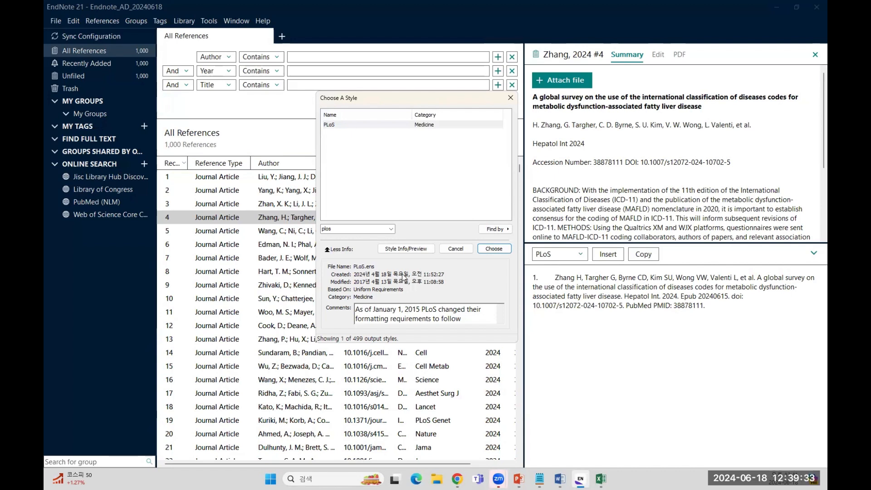
key("Down")
key("Down")
key("Down")
key("Down")
key("Down")
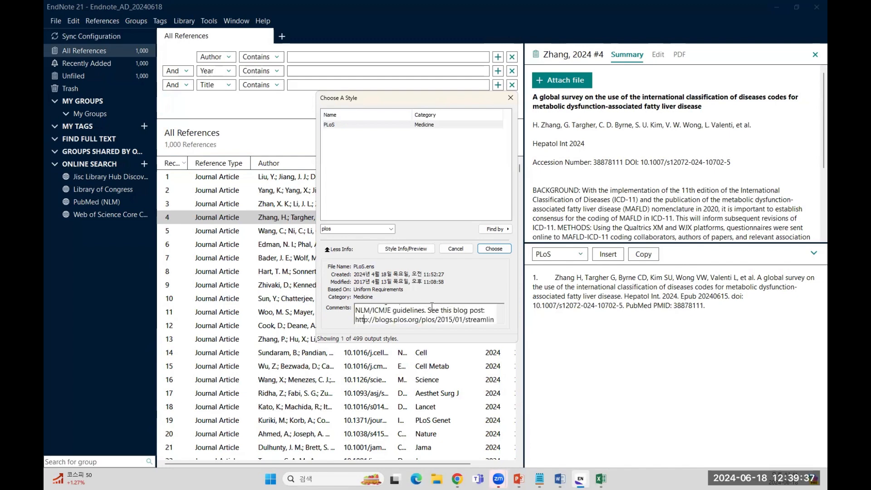
key("Down")
key("Down")
key("Down")
key("Down")
key("Down")
key("Down")
key("Down")
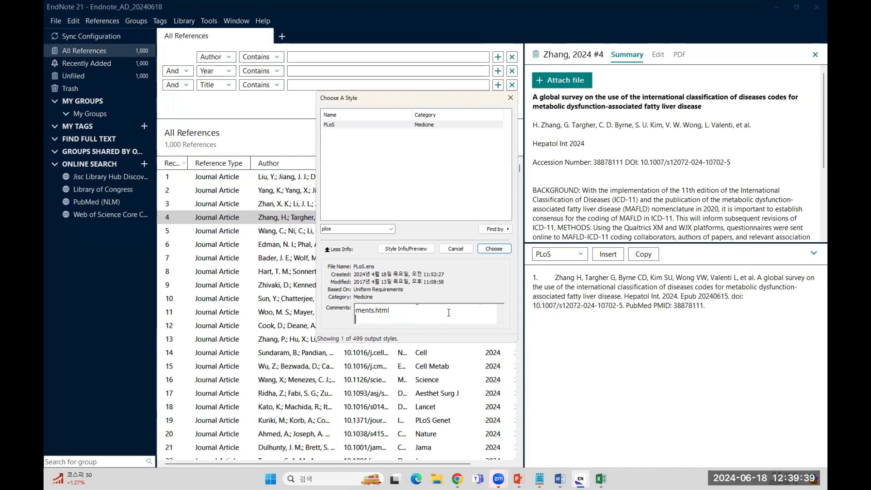
key("Up")
key("Up")
key("Up")
key("Up")
key("Up")
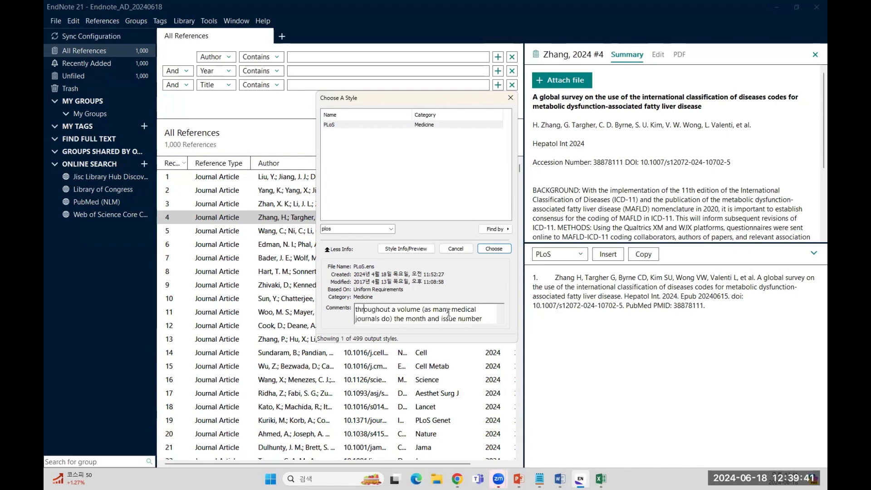
key("Up")
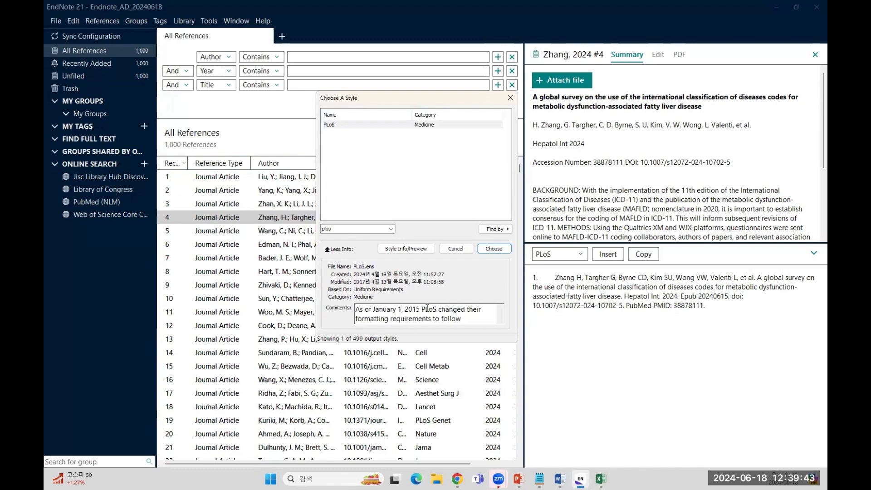
key("Down")
key("Down")
key("Down")
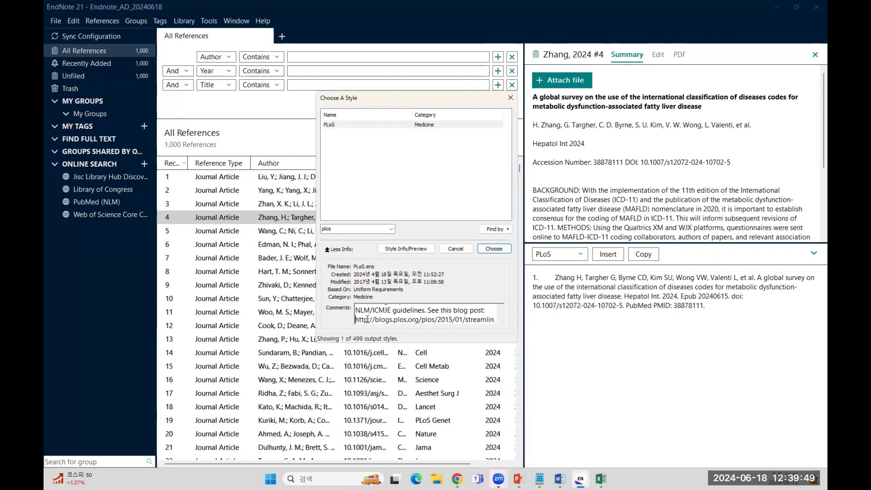
Step: Copy the blog post URL from the PLoS comments, open it in Chrome, and examine the article down to its manuscript guideline links
left_click_drag(355, 319, 507, 319)
key("shift+Down")
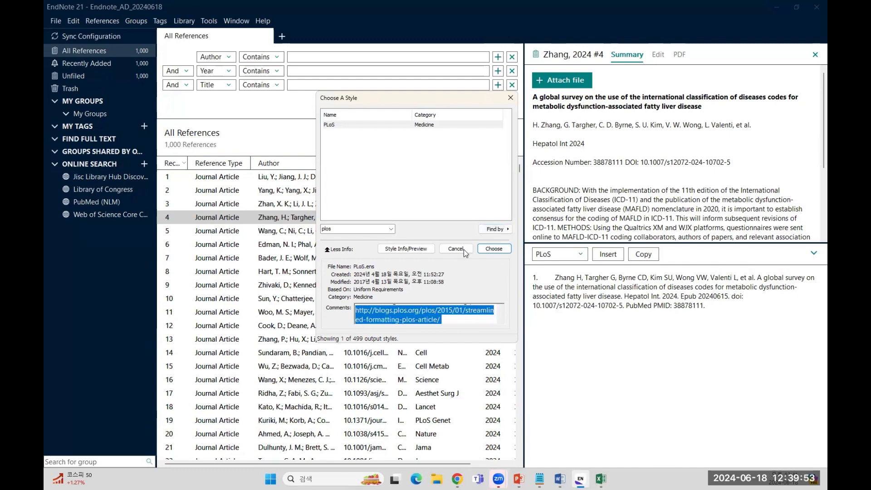
left_click(457, 479)
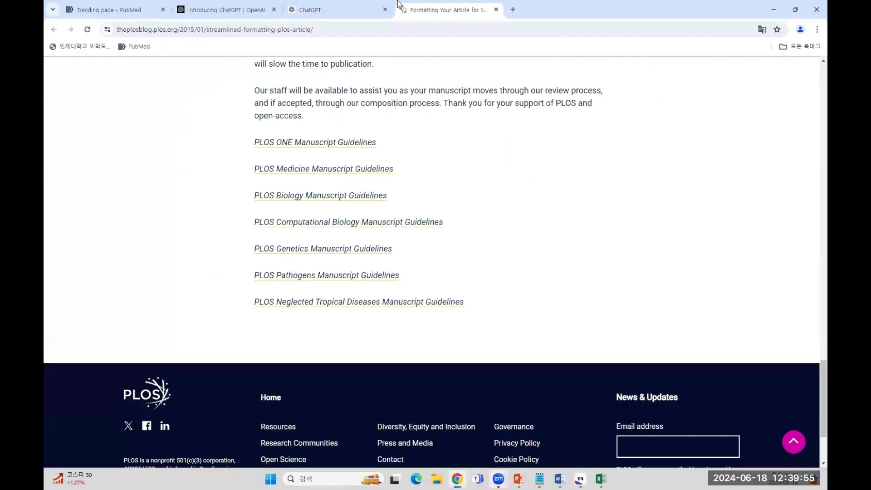
left_click(390, 29)
key("ctrl+v")
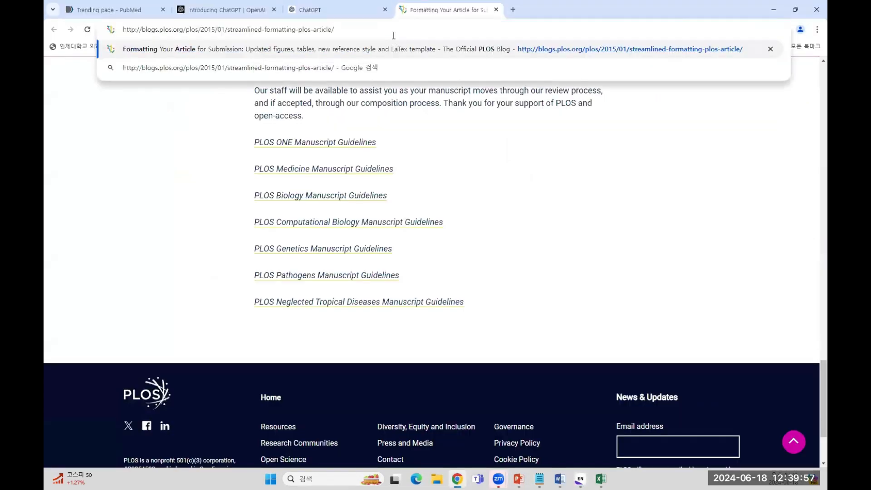
key("Return")
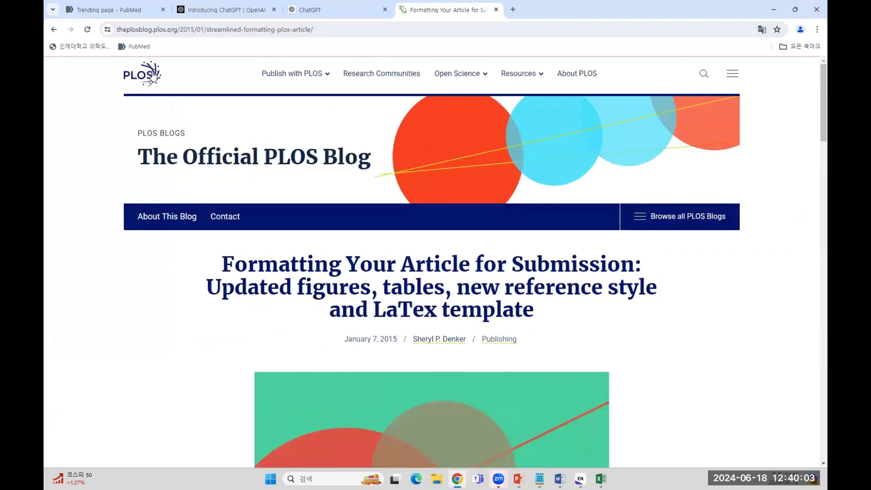
scroll(326, 246, "down", 4)
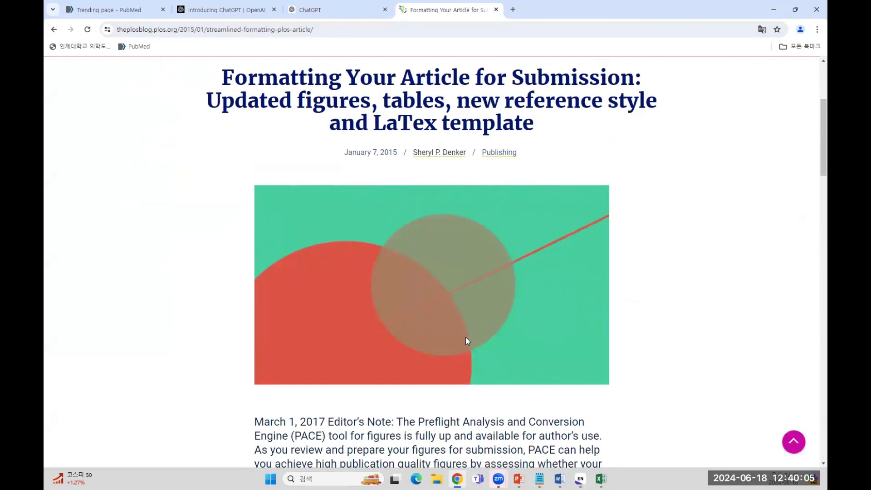
scroll(466, 340, "down", 20)
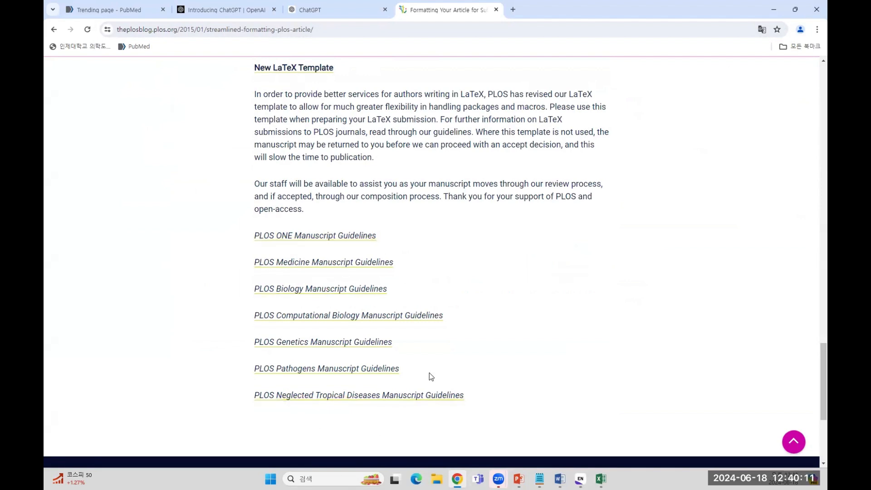
Step: Return to EndNote and apply PLoS as the output style for the reference preview
left_click(780, 4)
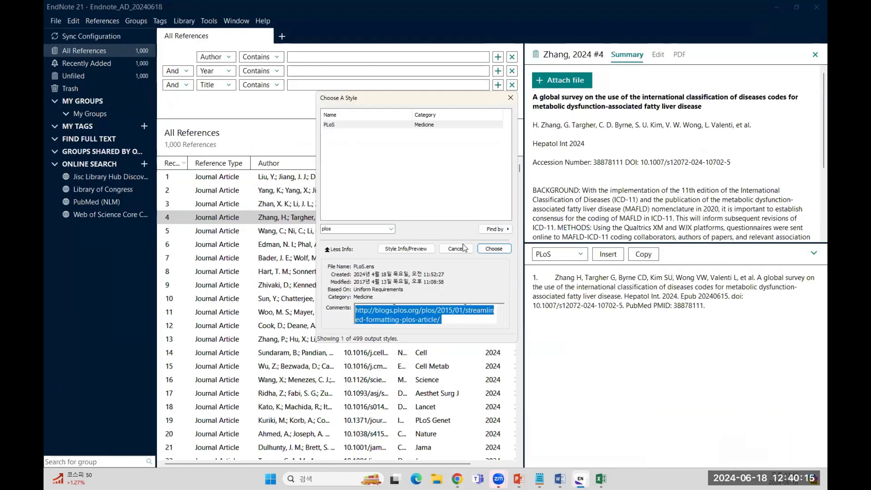
left_click(365, 126)
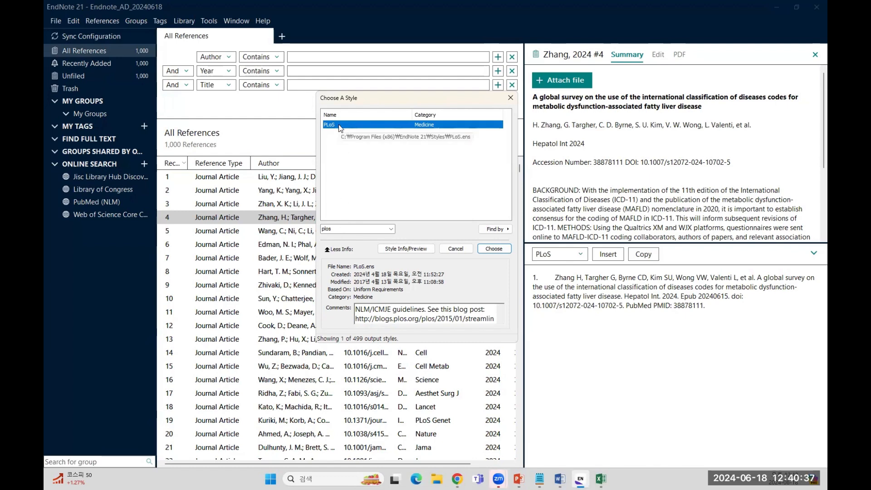
left_click(494, 249)
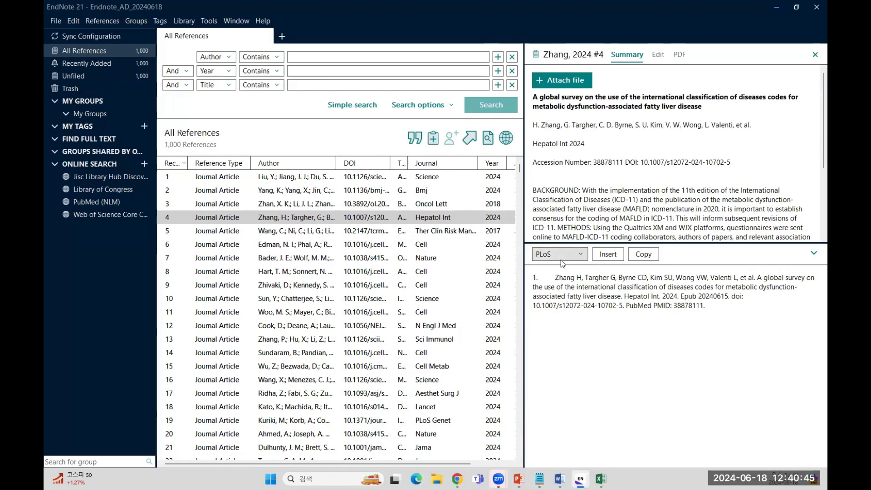
Step: Switch to the Word document Endnote_AD_20240618 and set its EndNote citation style to PLoS
left_click(560, 479)
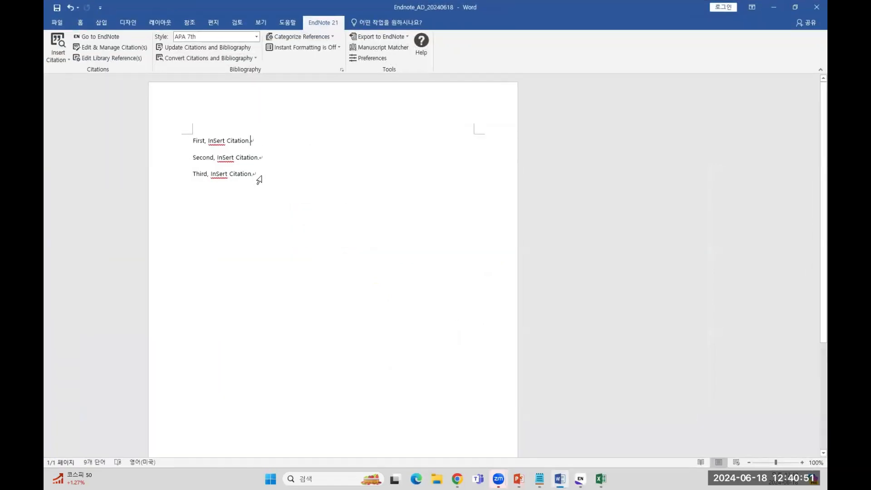
triple_click(261, 174)
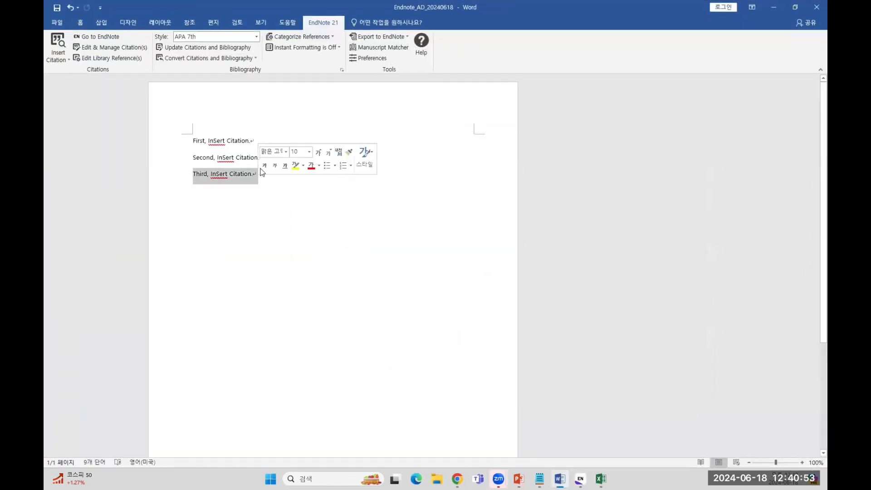
triple_click(251, 141)
left_click(256, 36)
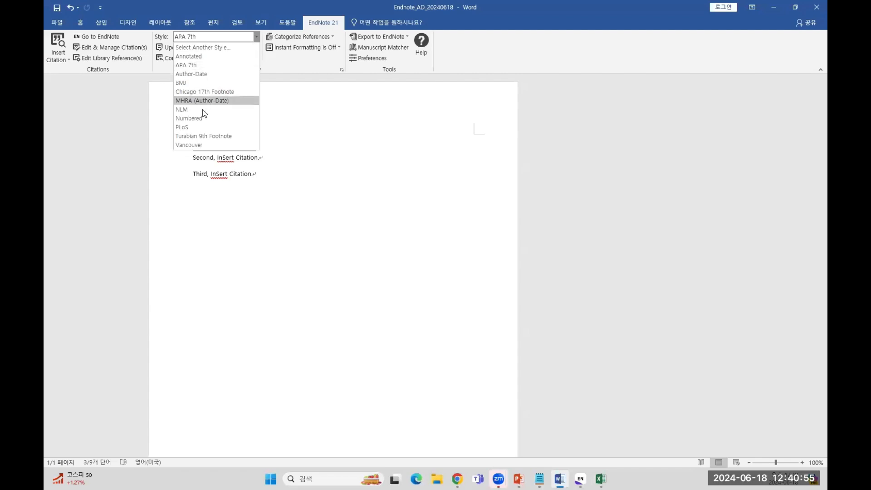
left_click(191, 127)
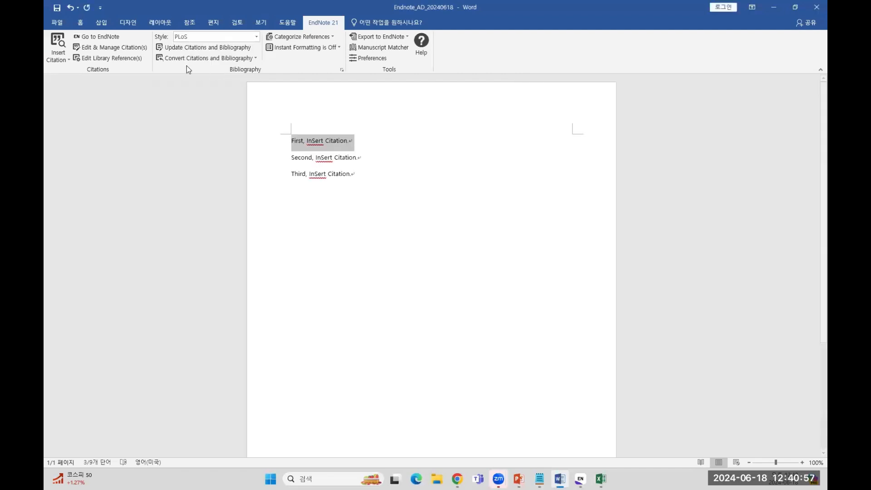
left_click(191, 38)
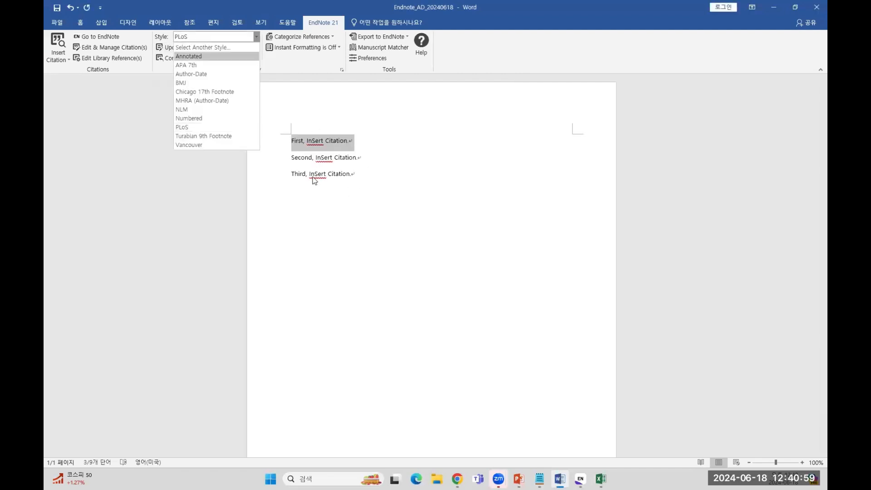
Step: Place the cursor at the end of the first citation line in the Word document and switch back to EndNote
left_click(358, 172)
left_click(348, 142)
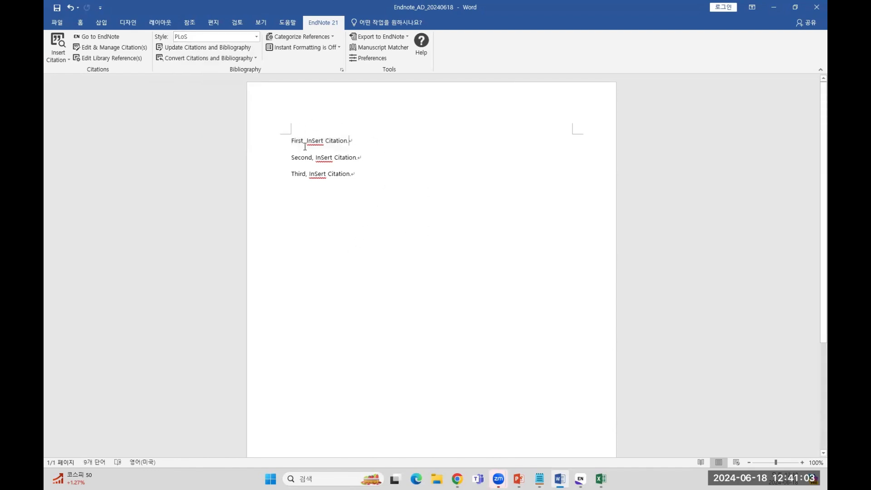
left_click(773, 6)
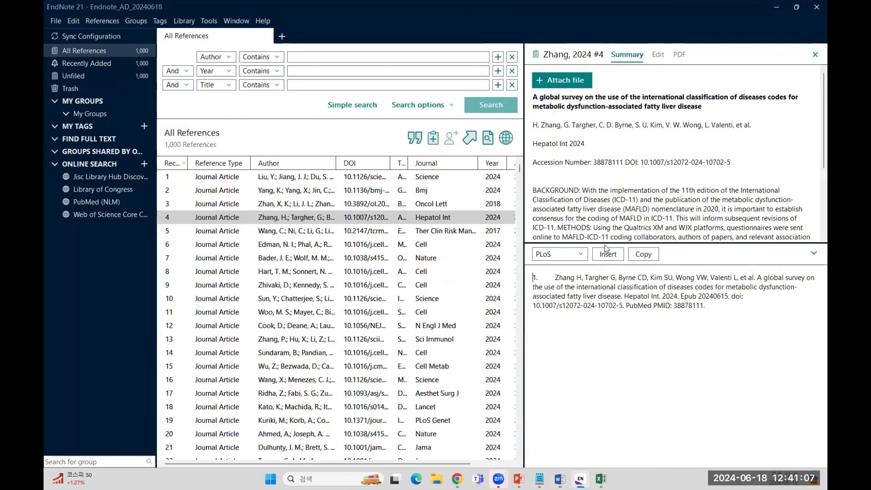
Step: Browse EndNote's built-in output styles from PLoS down to Psychological Science and leave the style chooser without changing the style
left_click(560, 254)
left_click(574, 285)
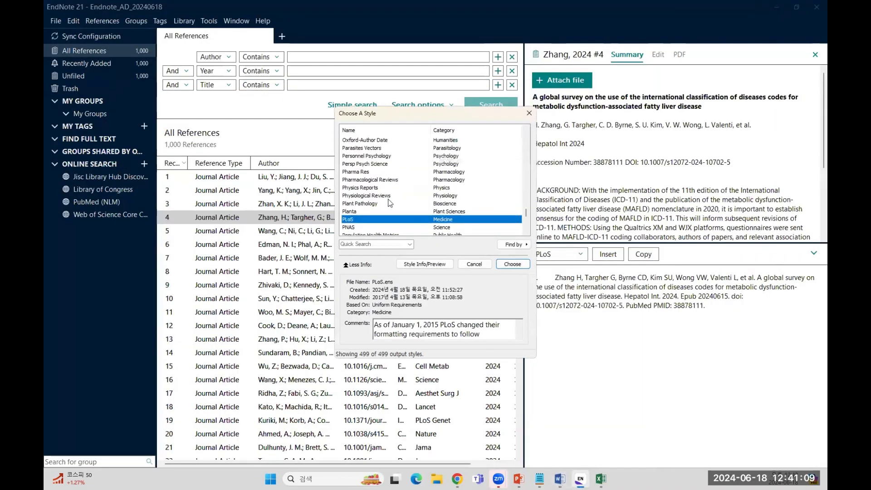
left_click(401, 164)
scroll(415, 177, "down", 5)
left_click(414, 179)
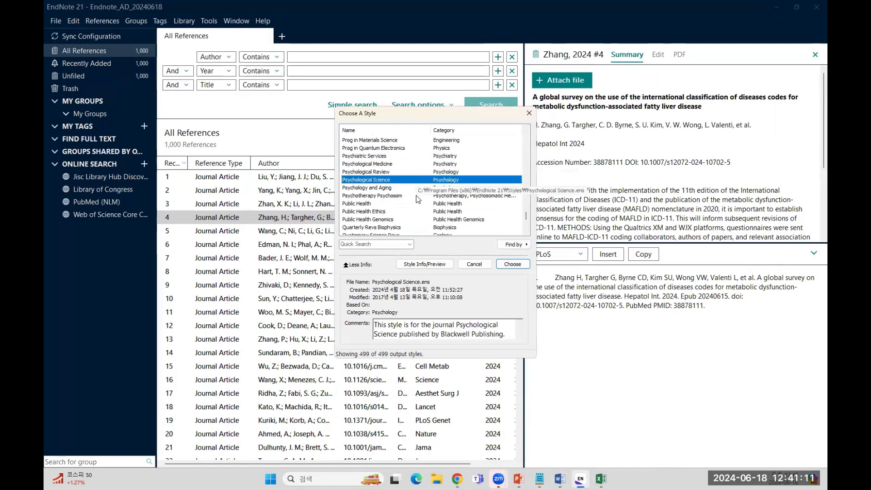
left_click(531, 116)
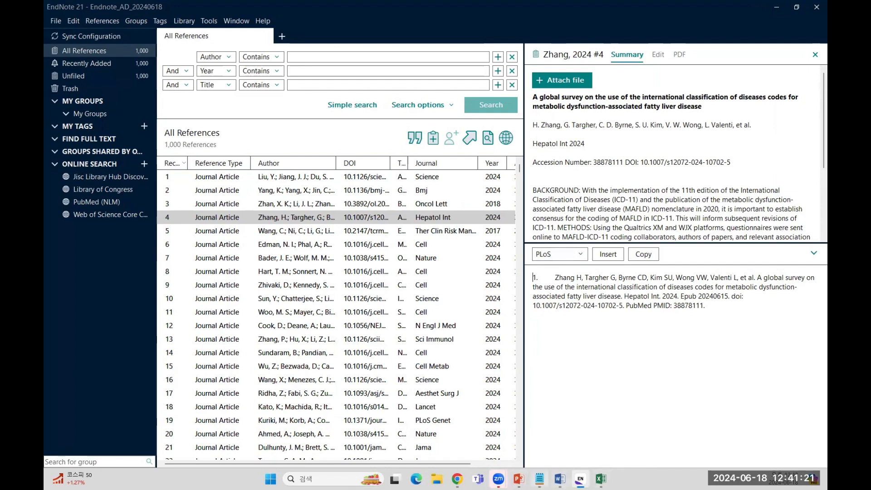
Step: Switch to the PowerPoint slide show, go through the slides on saving output styles and downloading .ens files, and return to EndNote
mouse_move(518, 478)
left_click(517, 428)
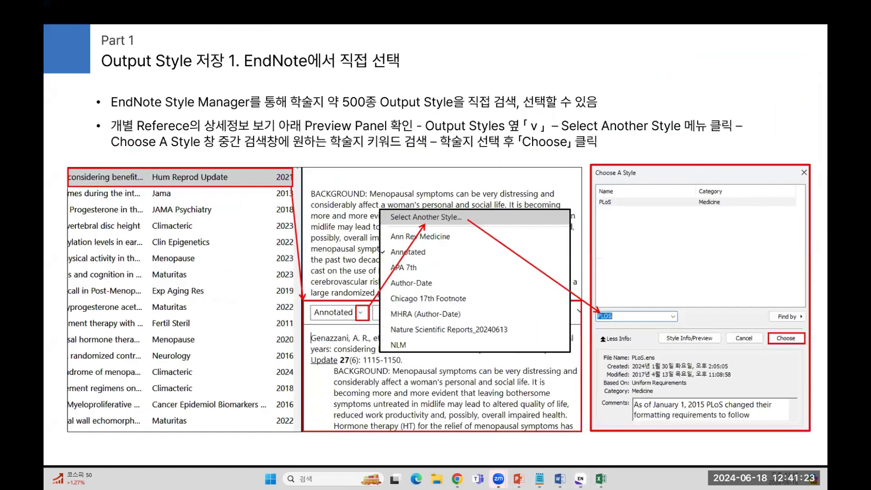
left_click(514, 343)
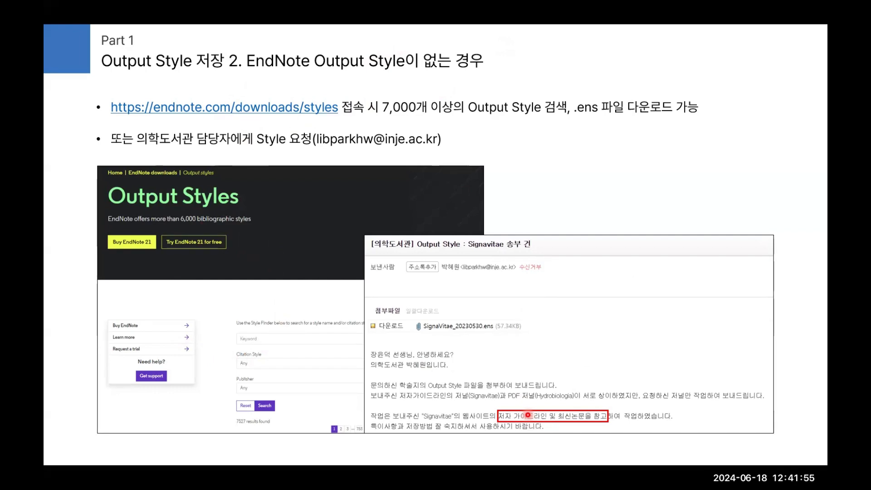
key("Right")
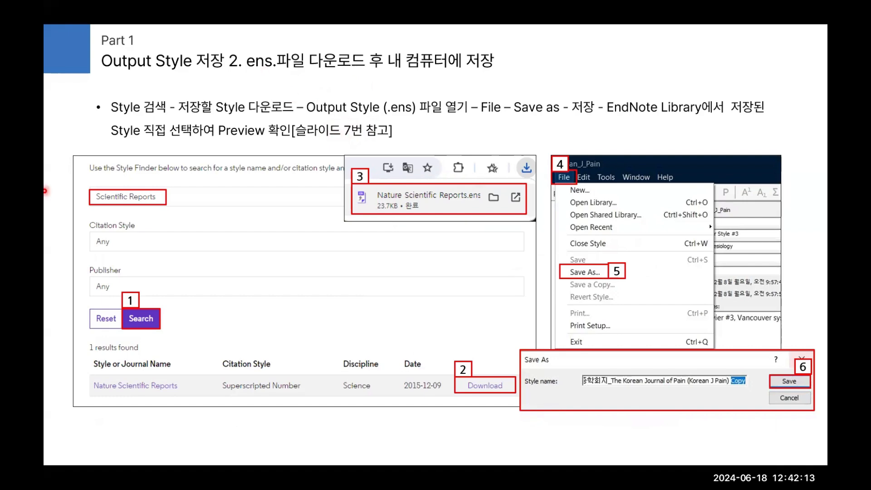
key("alt+Tab")
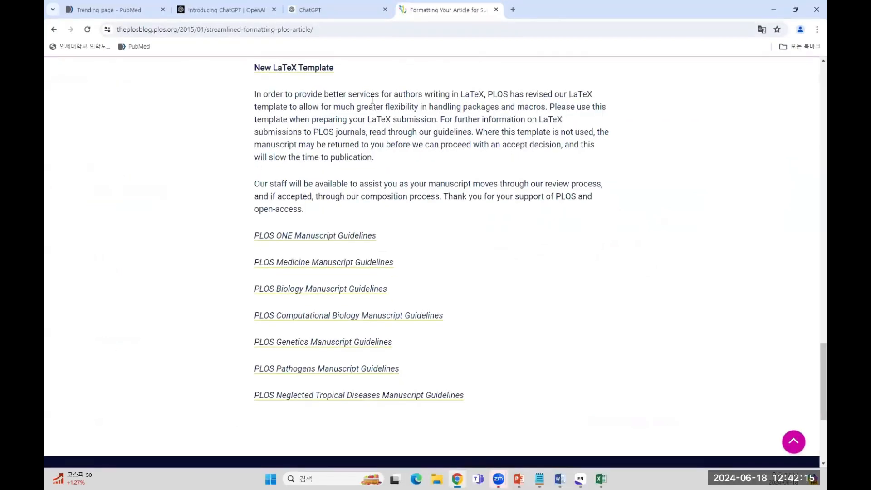
left_click(544, 428)
left_click(549, 254)
left_click(578, 269)
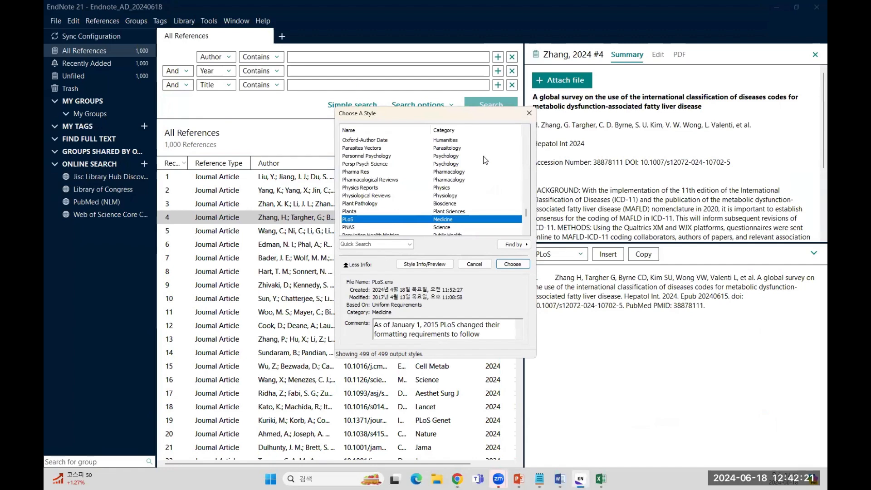
left_click(530, 115)
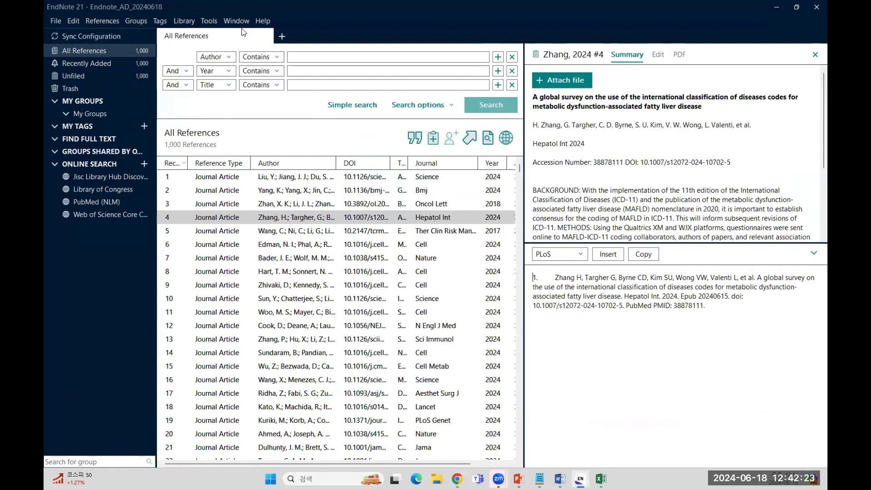
Step: Open the online EndNote Output Styles download page from within EndNote
left_click(209, 22)
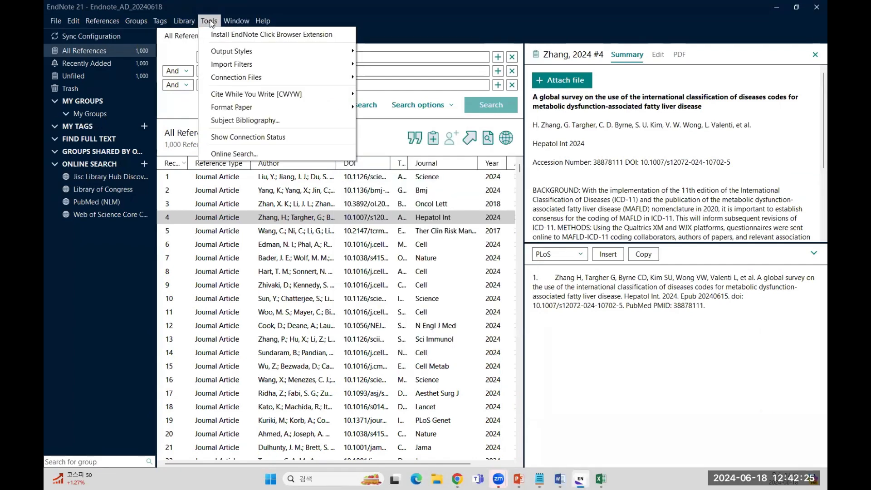
mouse_move(268, 22)
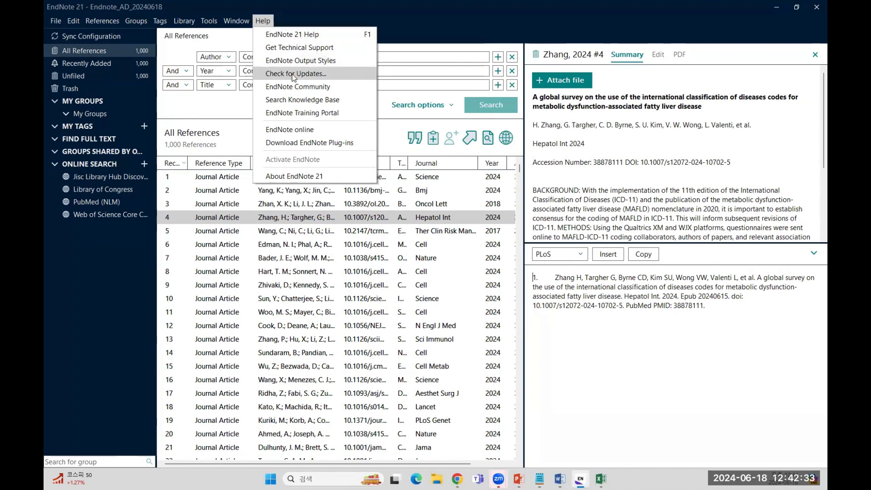
left_click(338, 61)
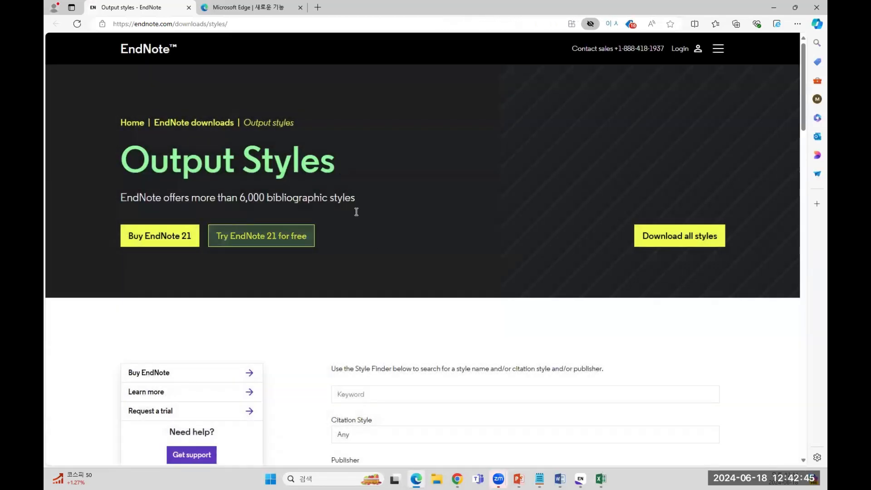
Step: Examine the style finder on the Output Styles page, including its number of results and the list of downloadable styles
scroll(357, 212, "down", 3)
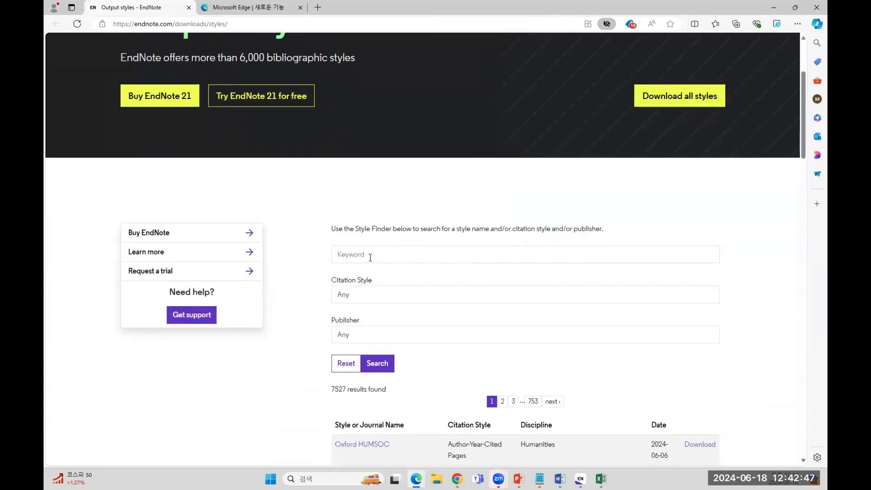
scroll(369, 258, "down", 2)
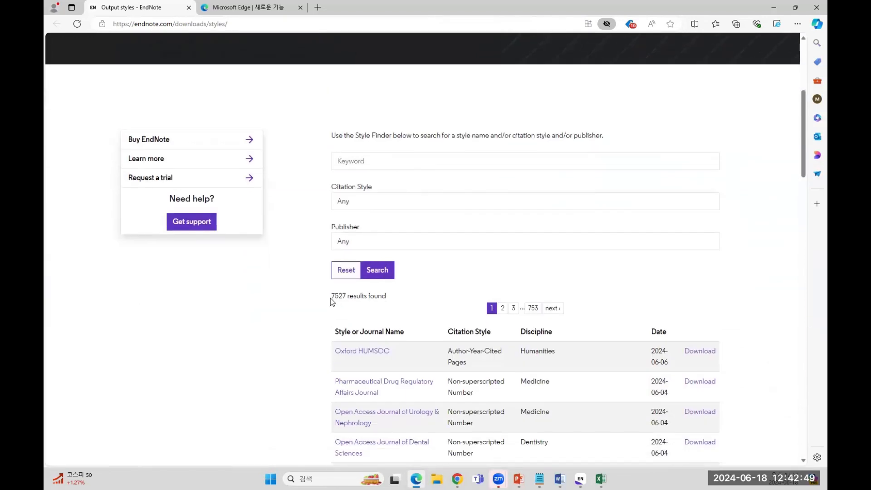
left_click_drag(330, 298, 399, 302)
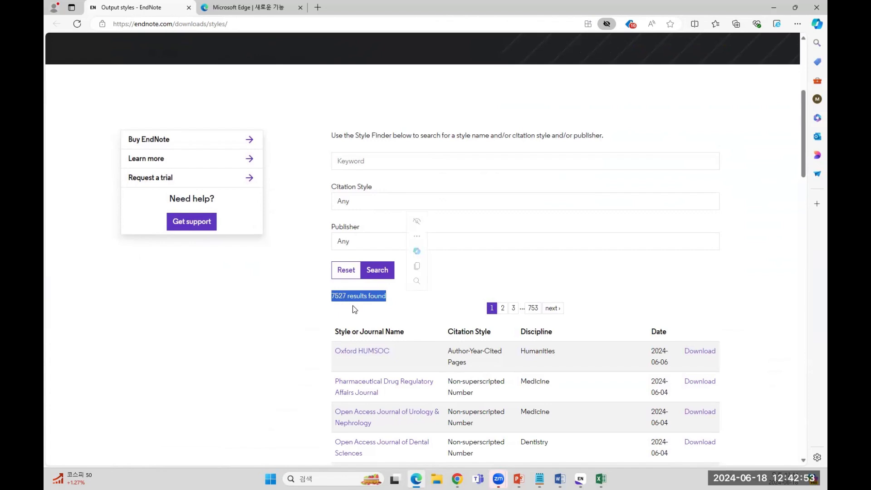
scroll(499, 340, "down", 2)
scroll(430, 363, "down", 2)
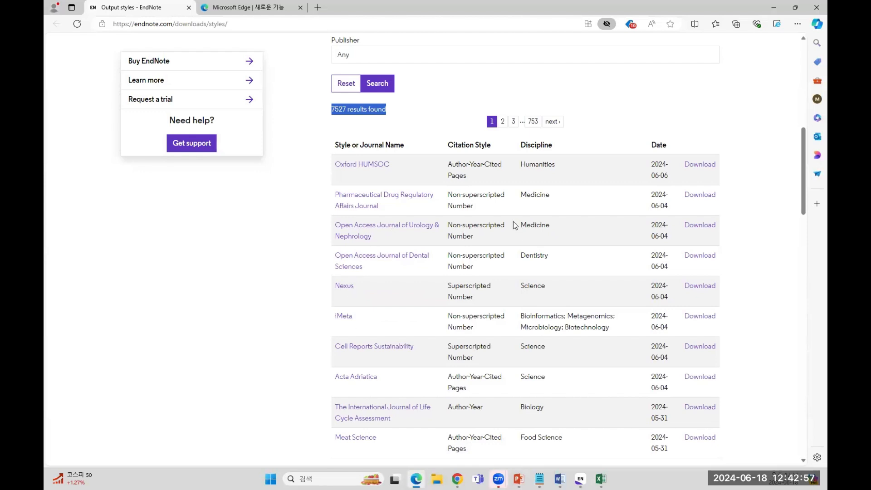
scroll(485, 420, "up", 4)
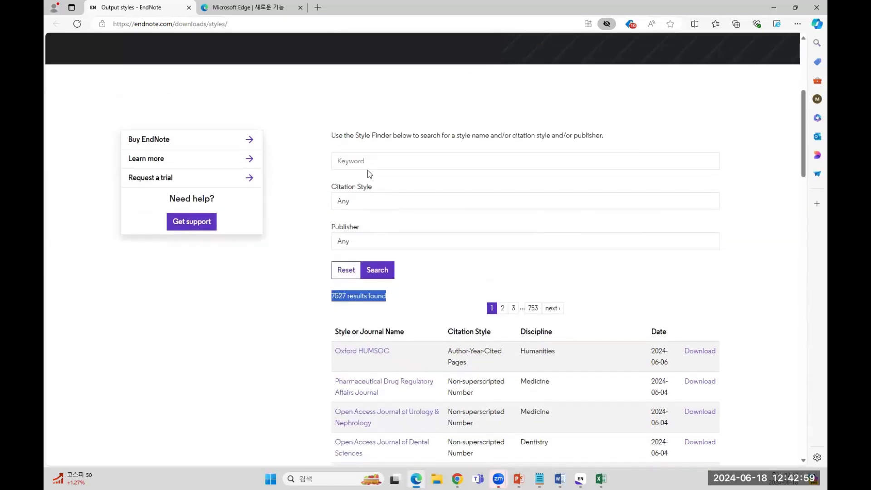
Step: Search the style finder for the keyword "scientific"
left_click(376, 160)
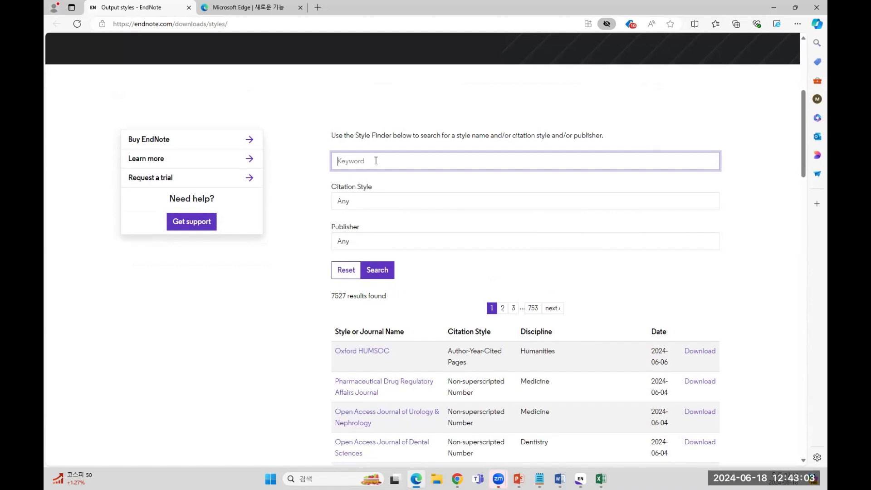
type("scientific")
left_click(378, 174)
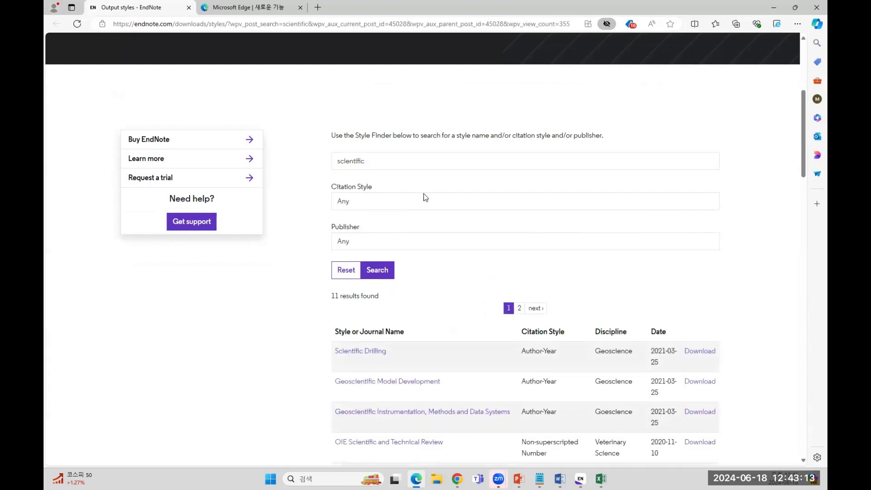
Step: Download the Nature Scientific Reports style from the search results and open the downloaded .ens file in EndNote
scroll(447, 202, "down", 2)
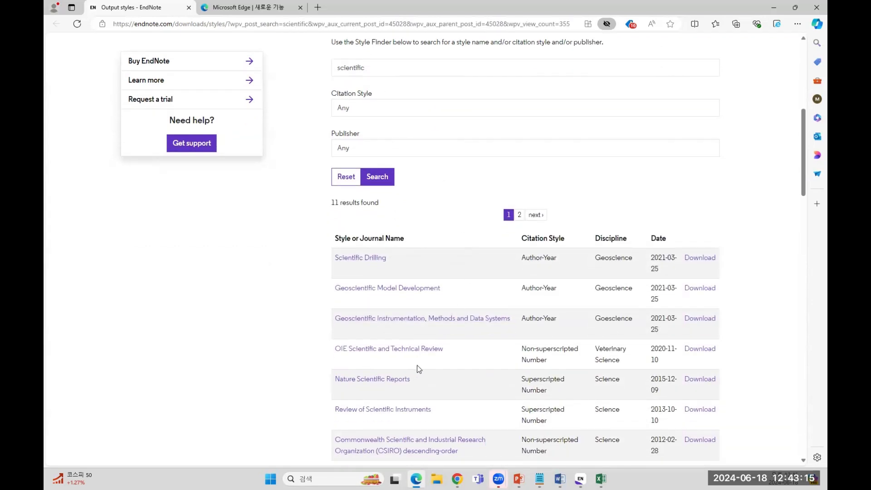
scroll(400, 368, "down", 1)
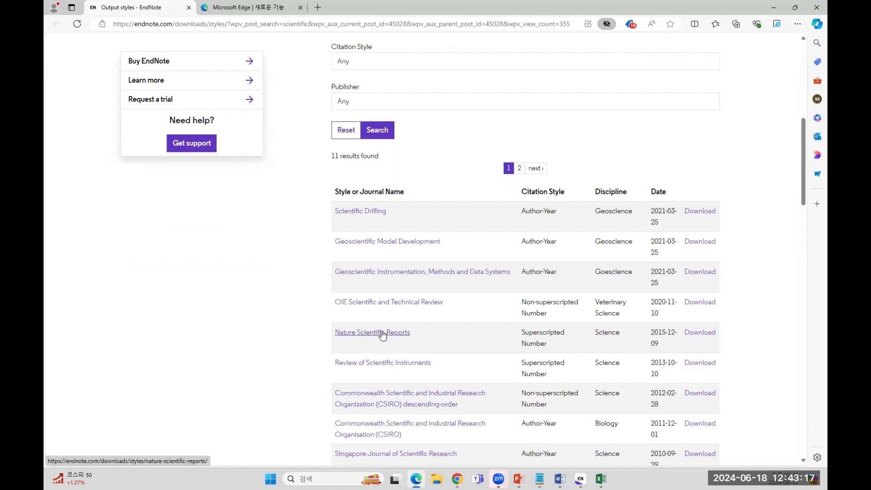
scroll(383, 334, "down", 1)
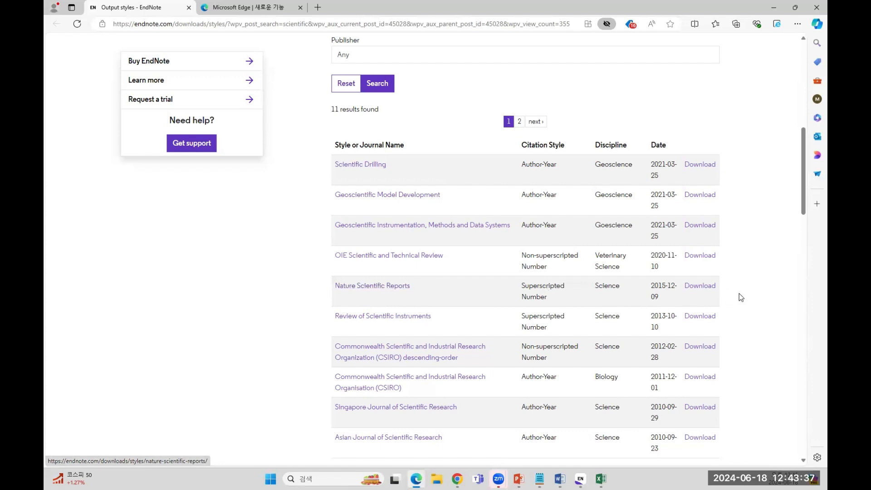
left_click(699, 287)
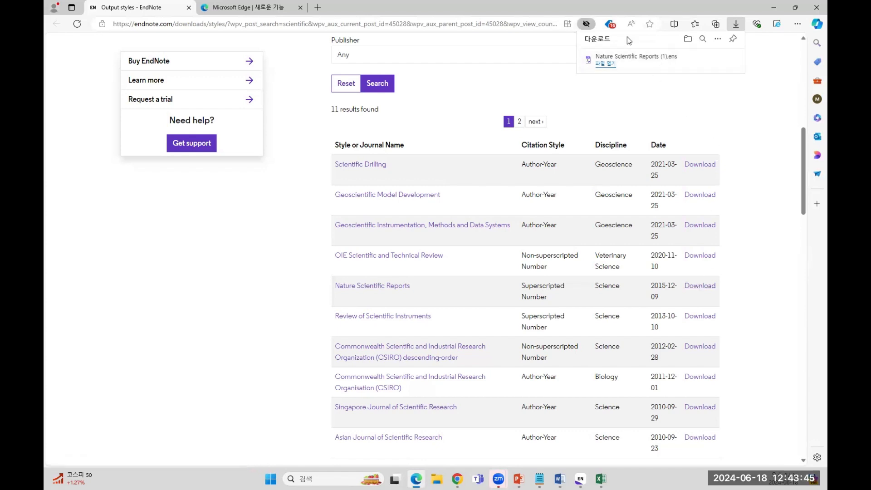
mouse_move(630, 60)
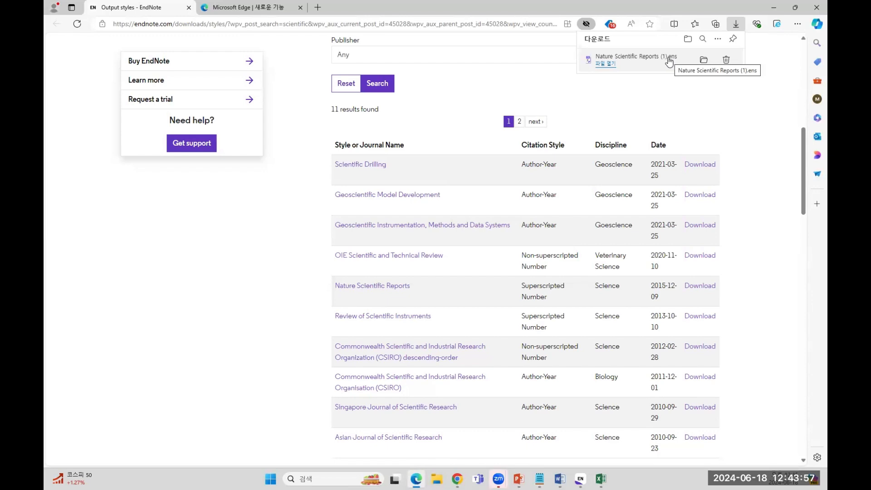
left_click(601, 65)
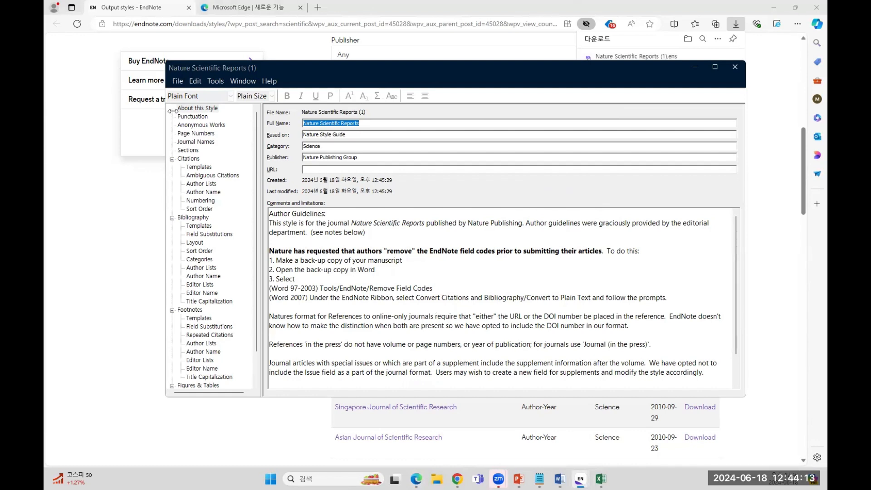
Step: Save the opened style under the name "Nature Scientific Reports_20240618" and close the style window
left_click(177, 80)
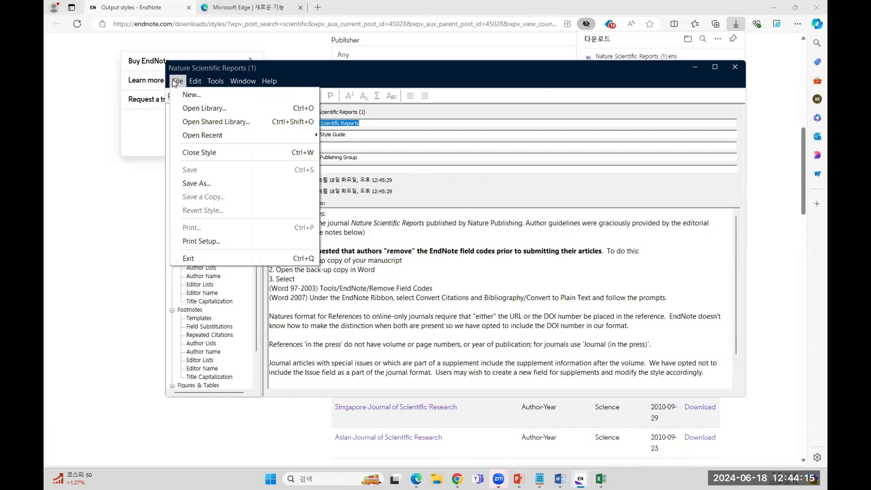
left_click(216, 183)
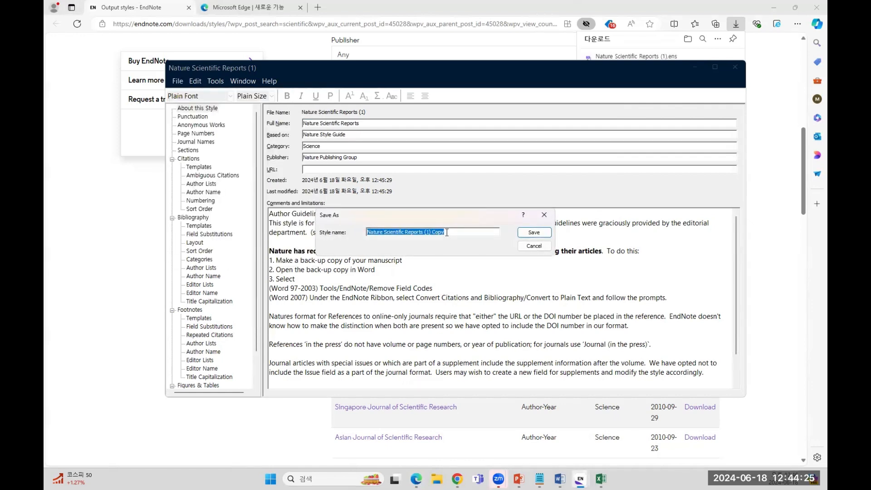
left_click(422, 232)
left_click_drag(424, 231, 478, 231)
key("BackSpace")
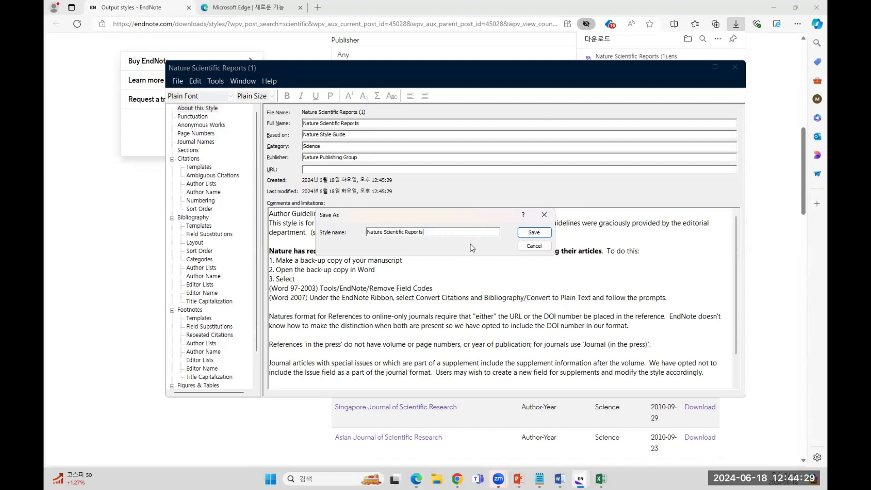
type("_20240618")
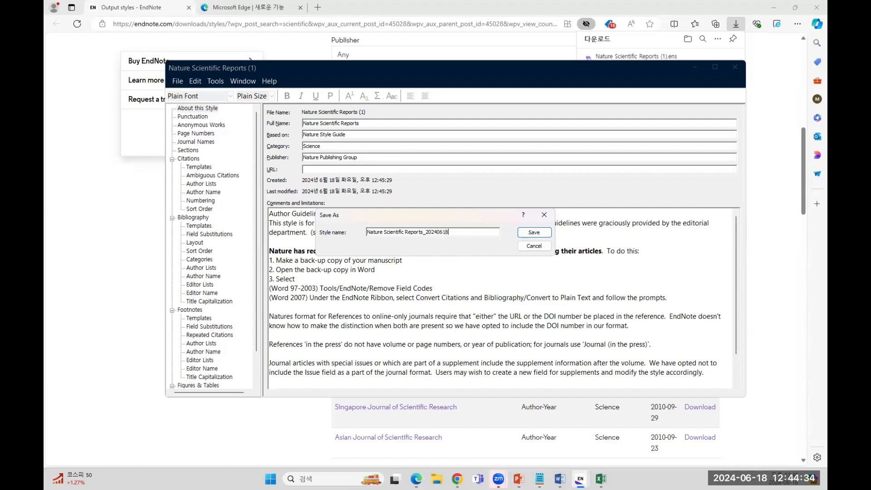
left_click(524, 235)
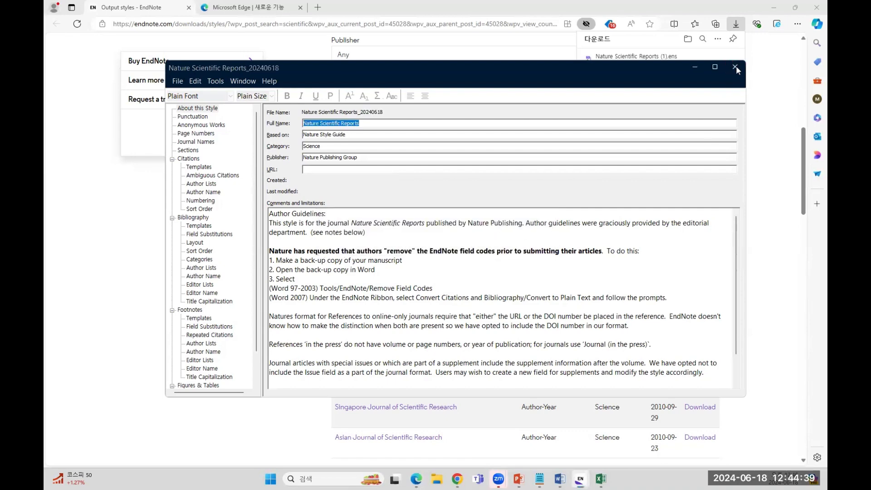
left_click(736, 67)
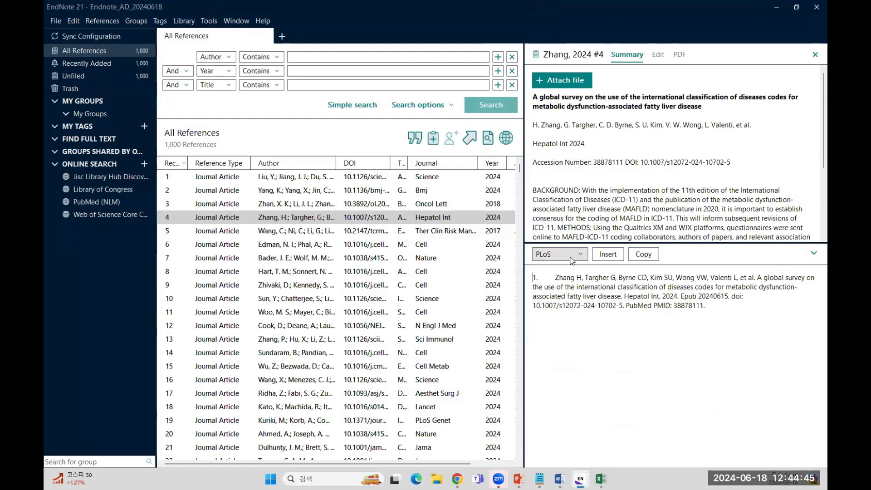
Step: Find the output style containing "240618" and choose Nature Scientific Reports_20240618 for the reference preview, checking the formatted citation
left_click(571, 260)
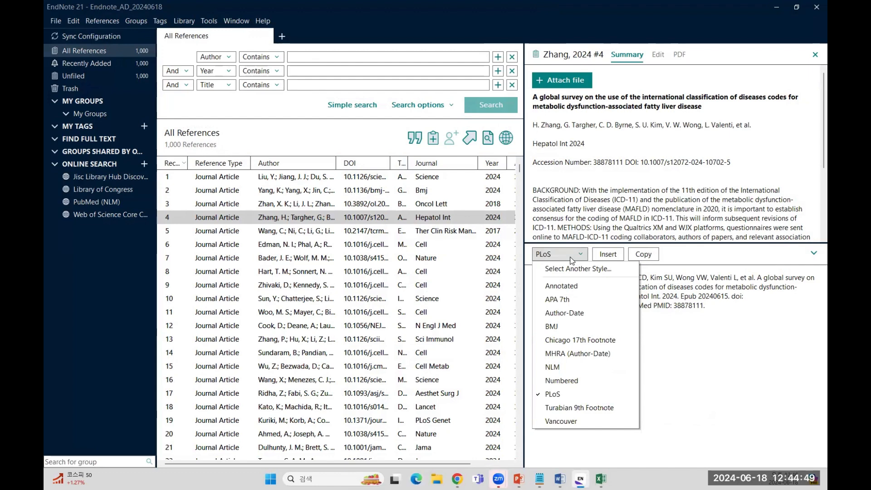
left_click(571, 270)
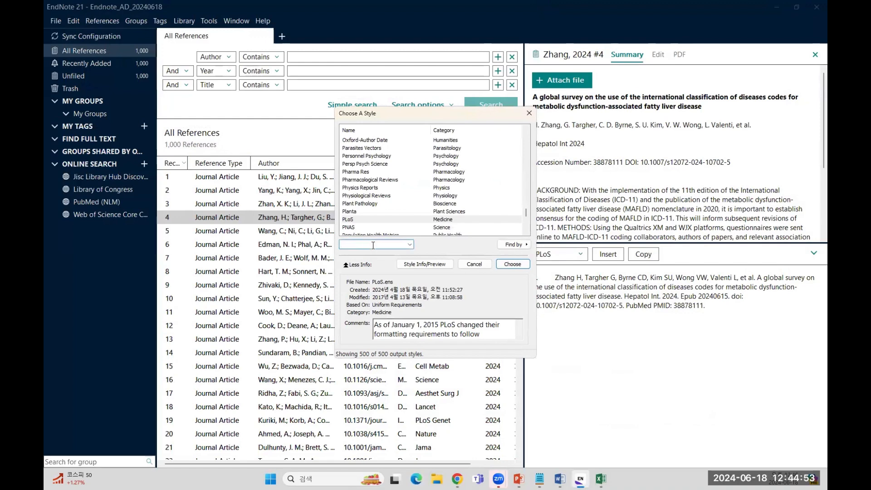
type("240618")
key("Return")
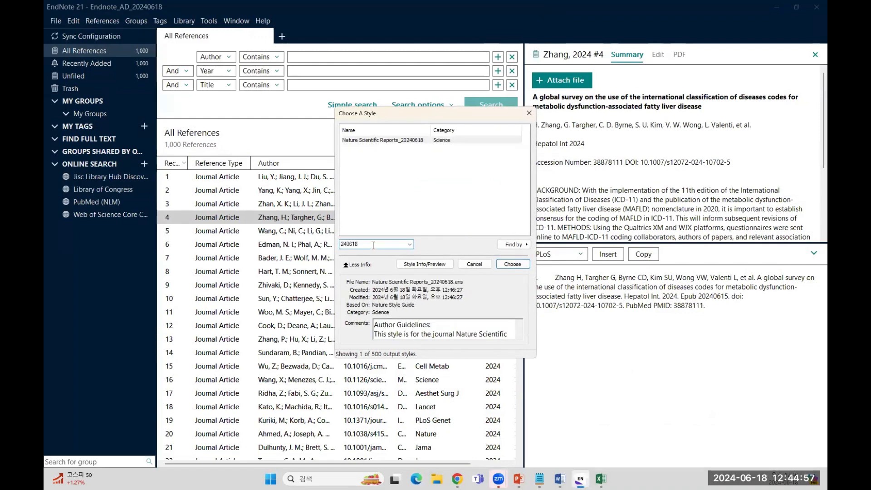
left_click(392, 142)
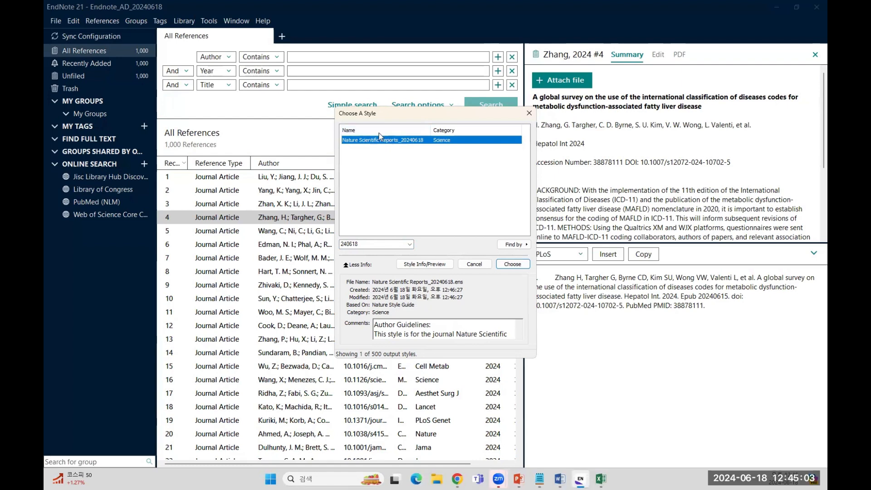
left_click(512, 264)
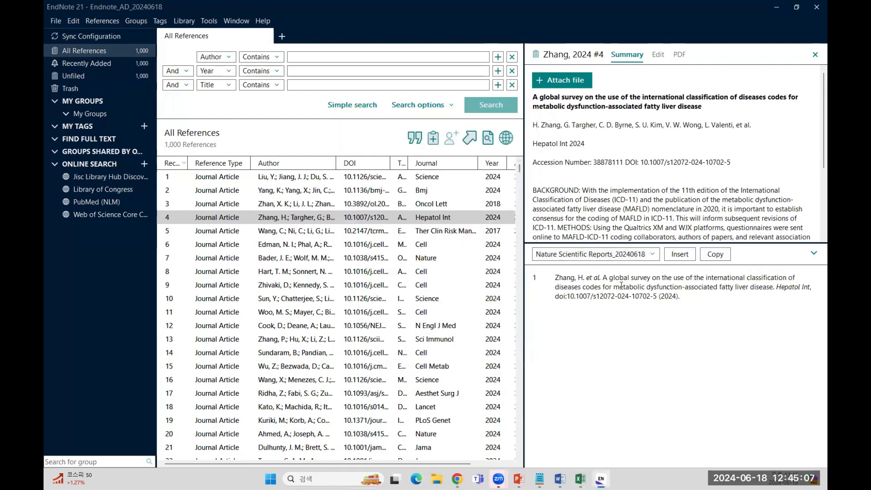
left_click_drag(680, 296, 533, 277)
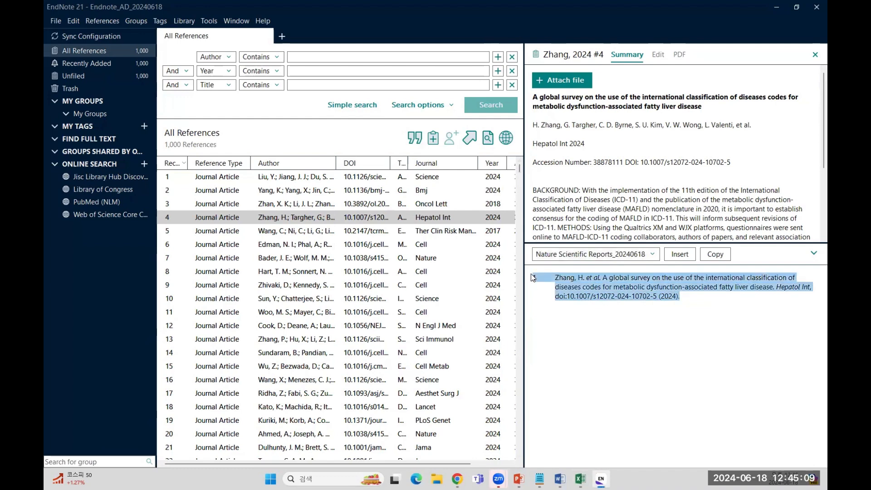
left_click(621, 287)
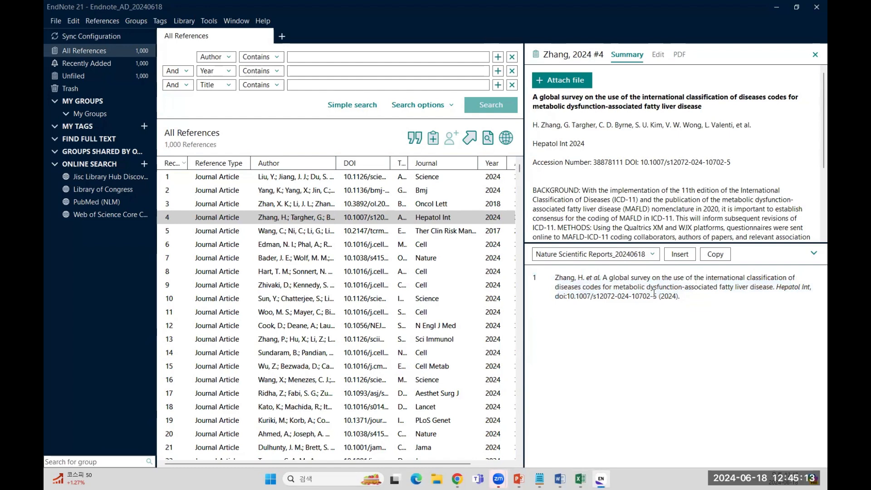
left_click(673, 296)
Step: Switch to the PowerPoint slide show and go past the style storage location to the Plos one preview comparison slide
mouse_move(601, 479)
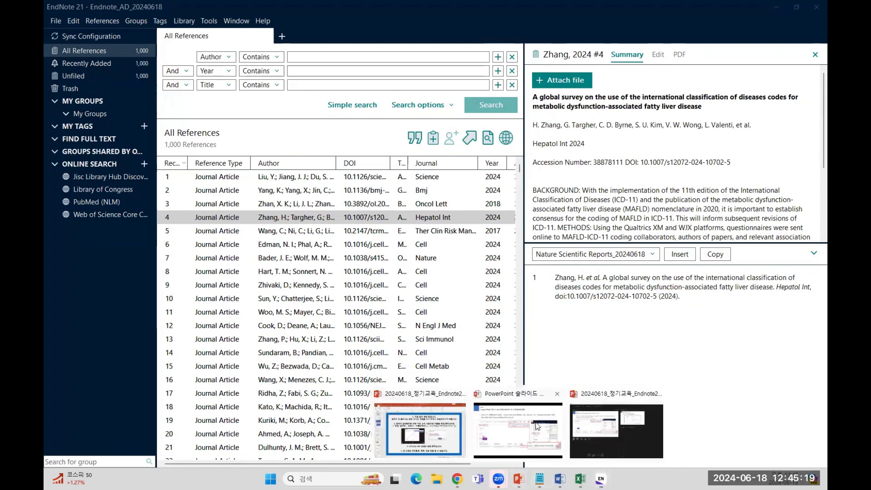
left_click(533, 424)
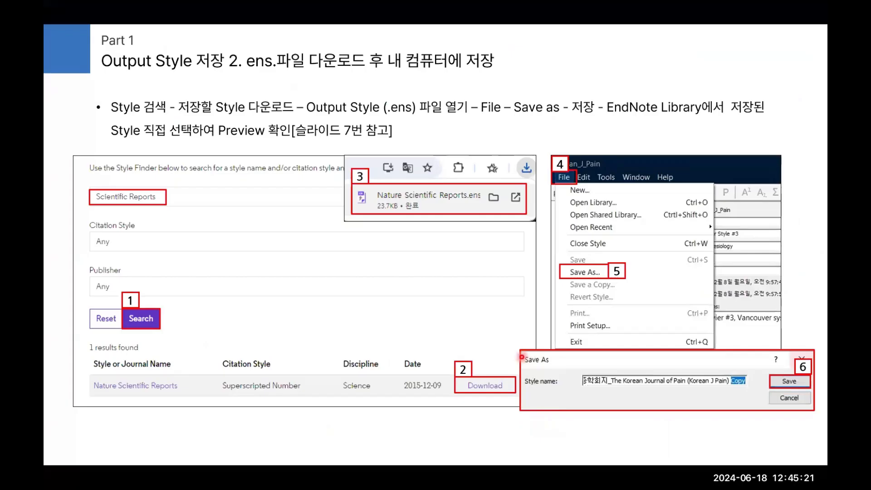
key("Right")
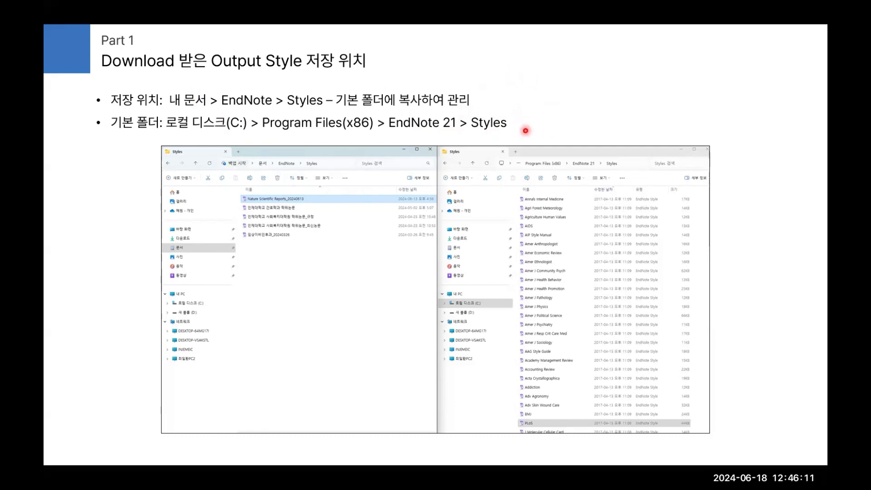
key("Right")
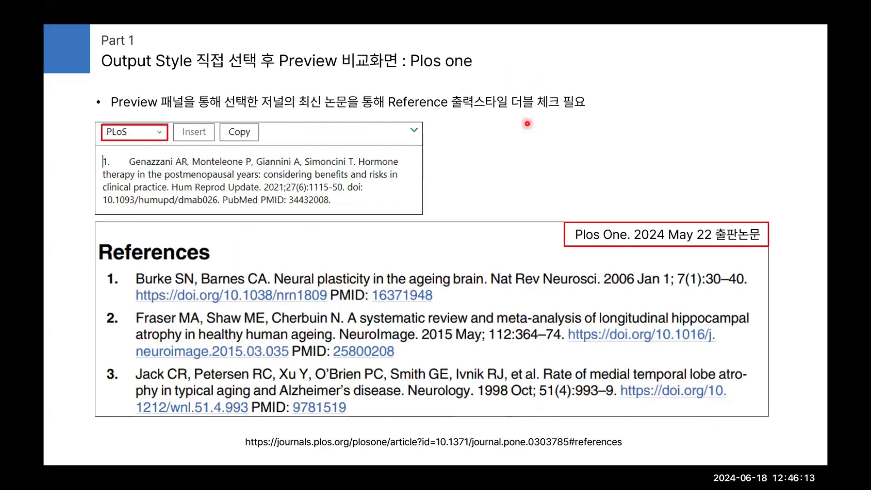
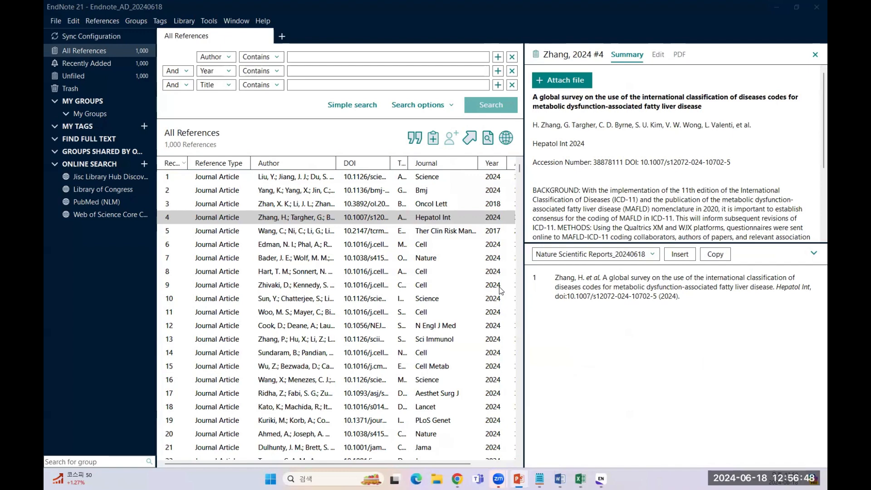
Step: Select reference 6 in the EndNote library and set its preview output style to PLoS
left_click(368, 240)
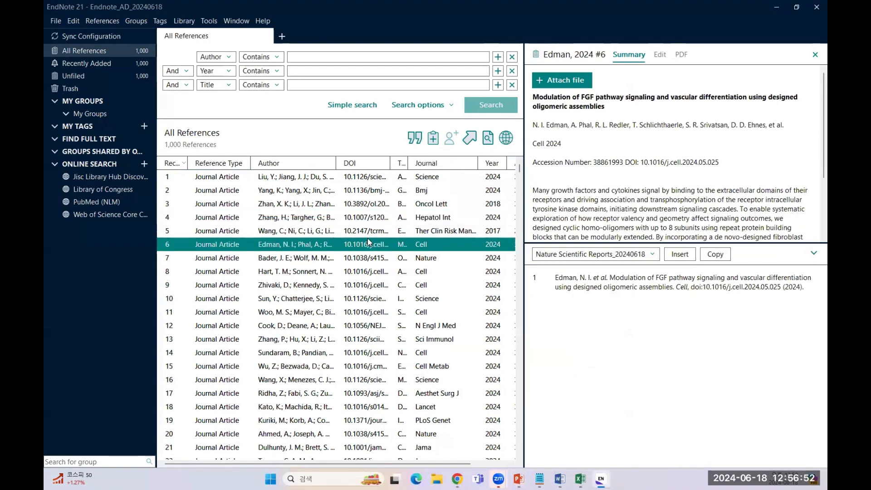
left_click(583, 255)
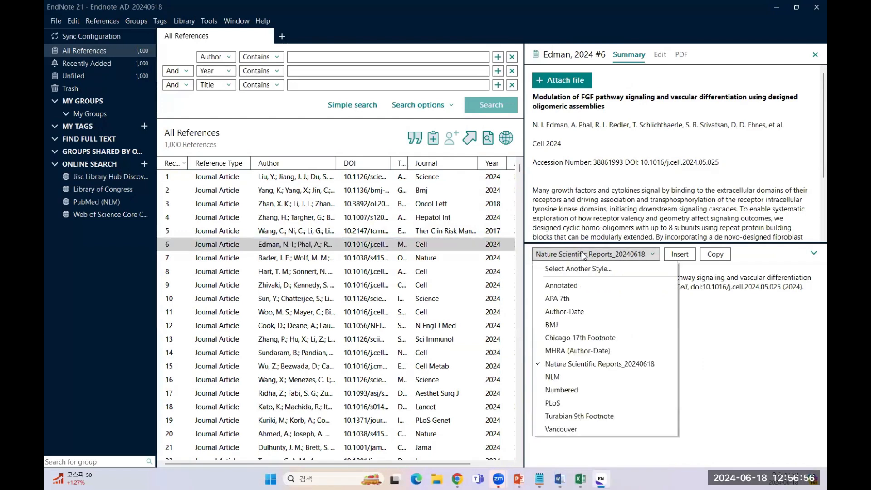
left_click(560, 402)
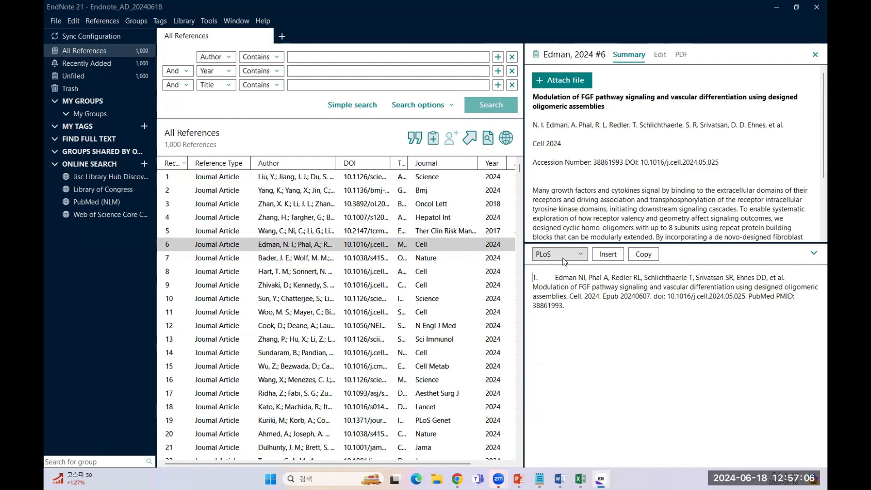
Step: Compare which style is offered for editing with PLoS and with NLM selected, and return the preview style to PLoS
left_click(211, 21)
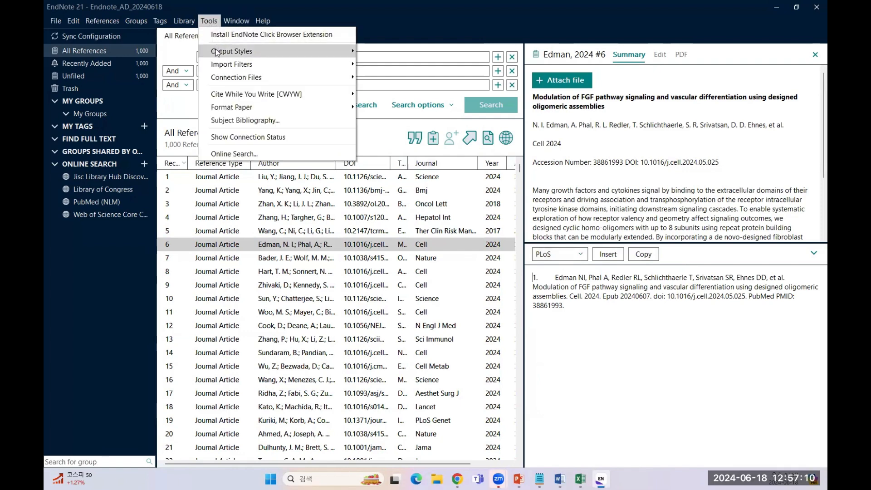
mouse_move(216, 52)
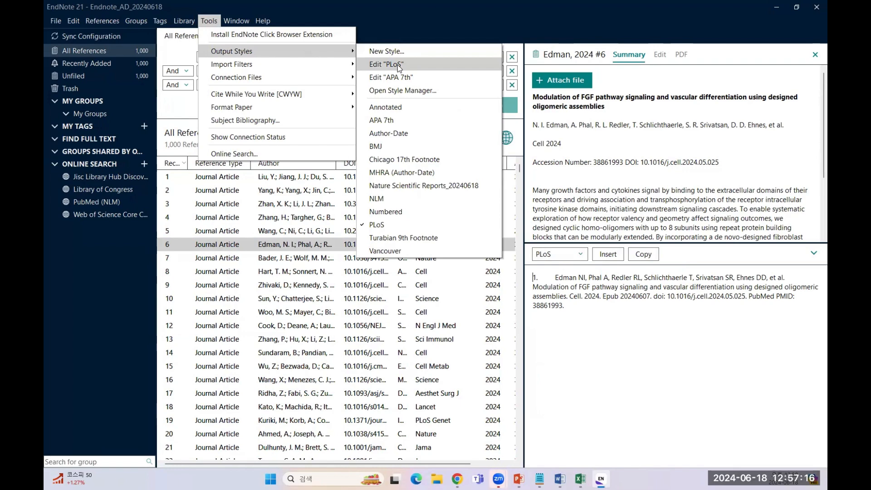
left_click(559, 252)
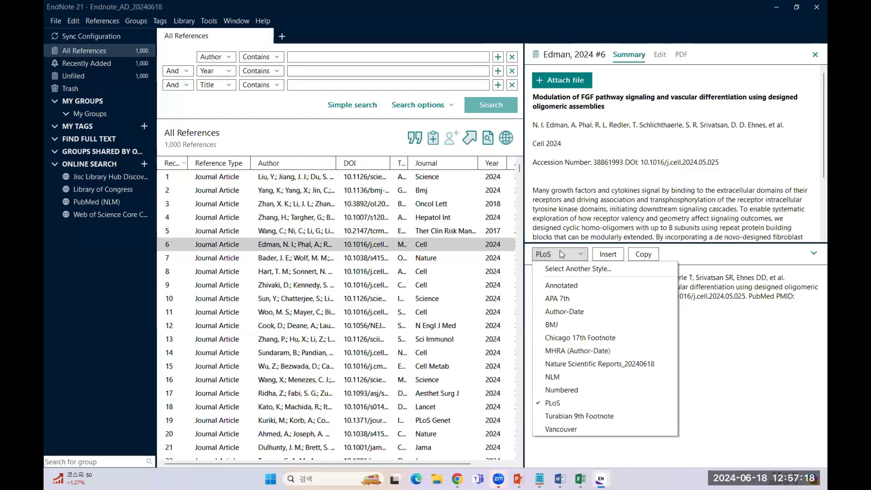
left_click(570, 378)
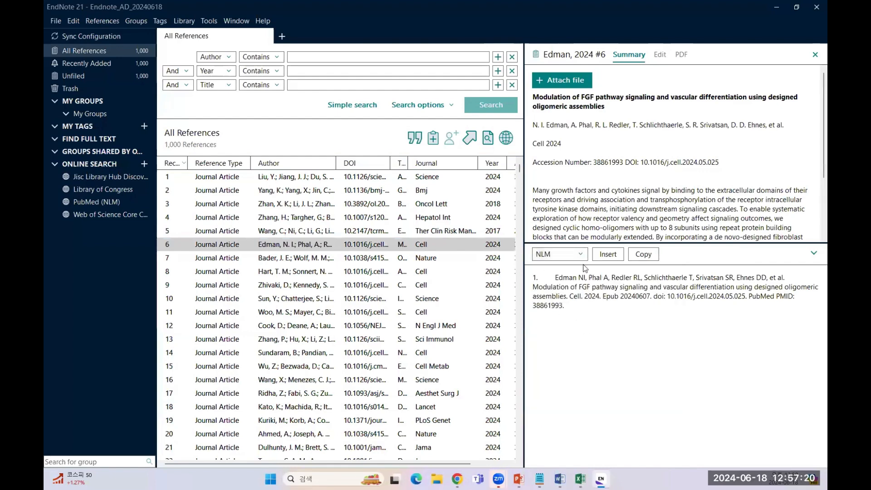
left_click(209, 21)
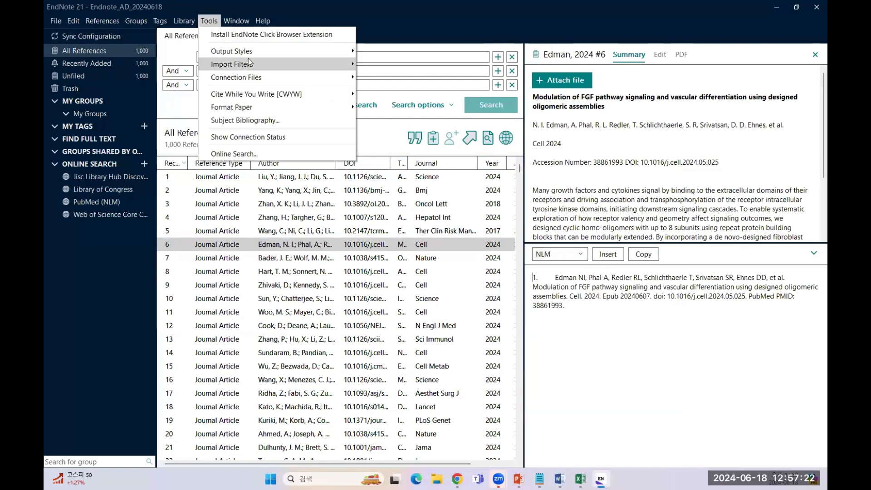
mouse_move(272, 51)
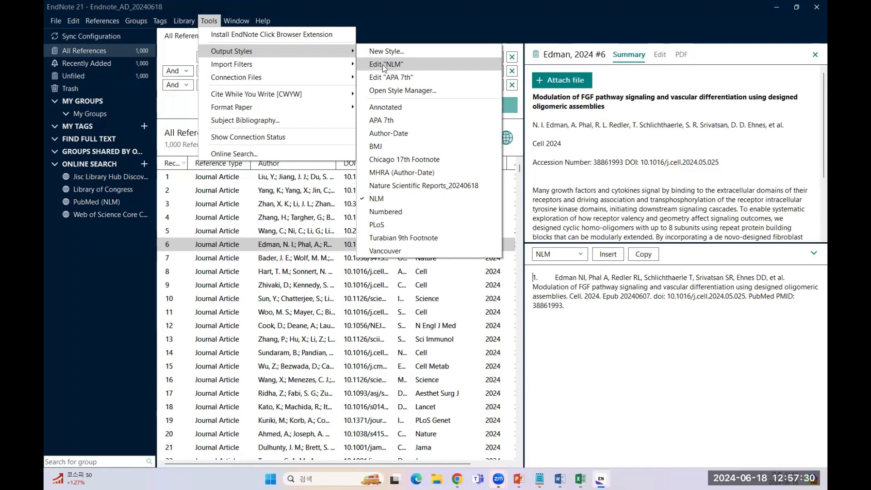
left_click(575, 255)
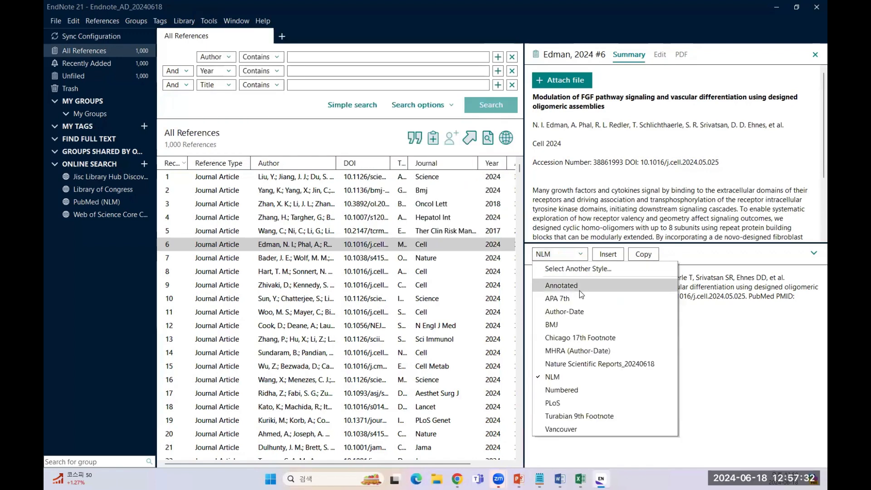
left_click(565, 402)
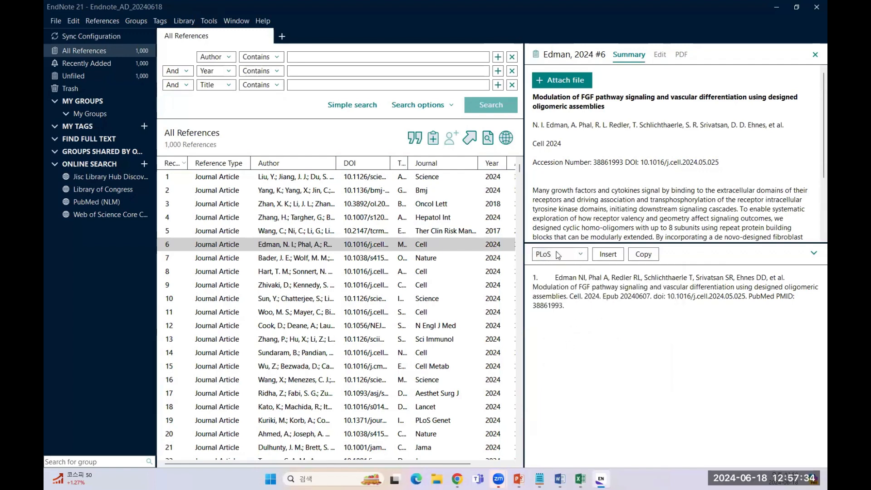
Step: Open the PLoS output style for editing, reduce its window, and show its Page Numbers settings
left_click(209, 21)
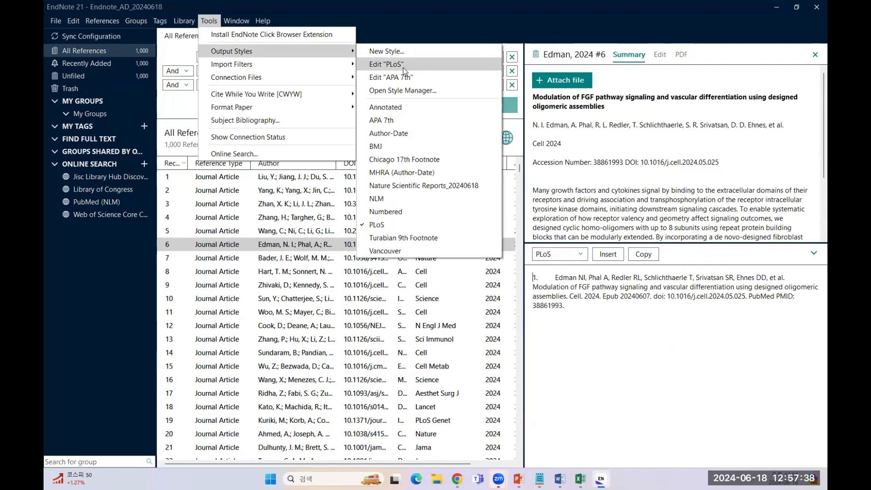
left_click(418, 65)
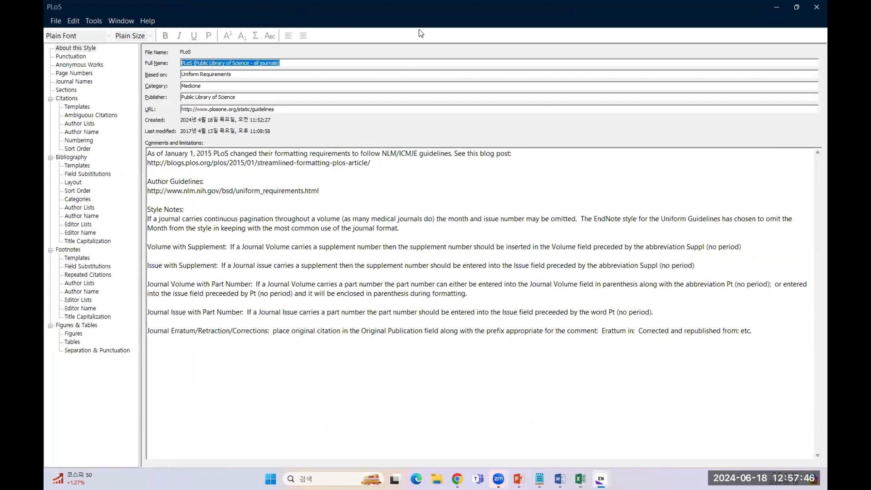
left_click_drag(435, 3, 446, 23)
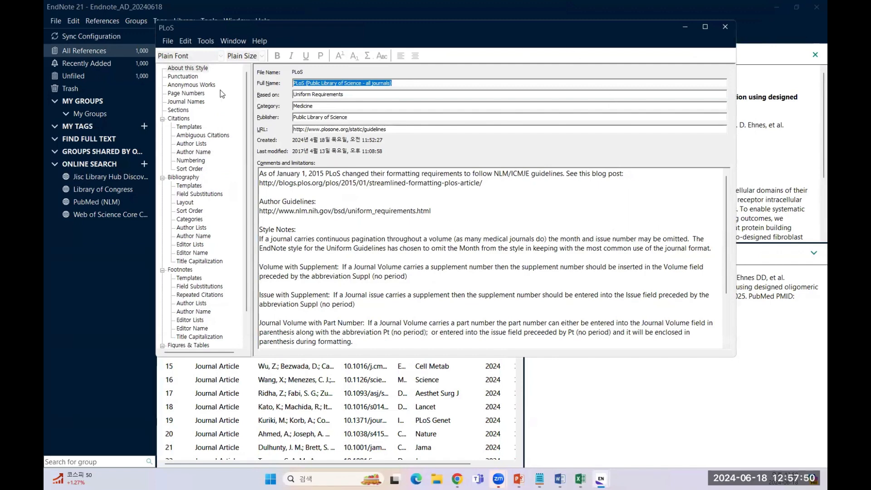
left_click(182, 93)
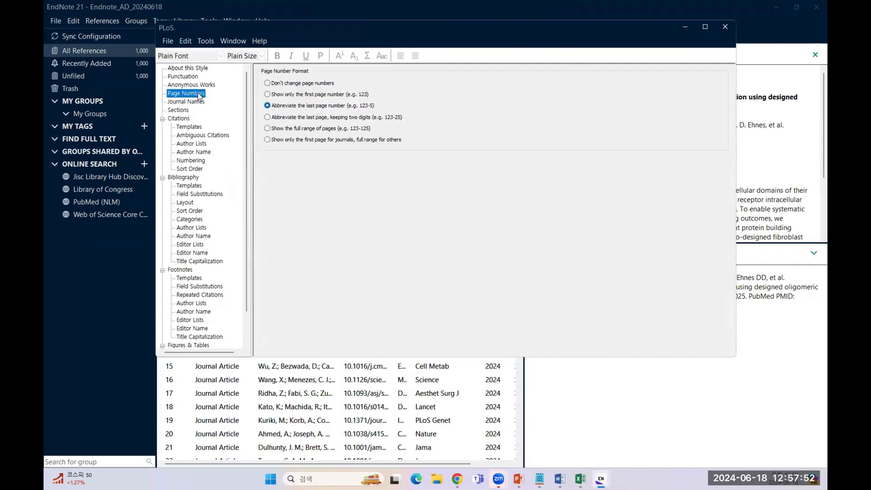
left_click_drag(279, 36, 208, 73)
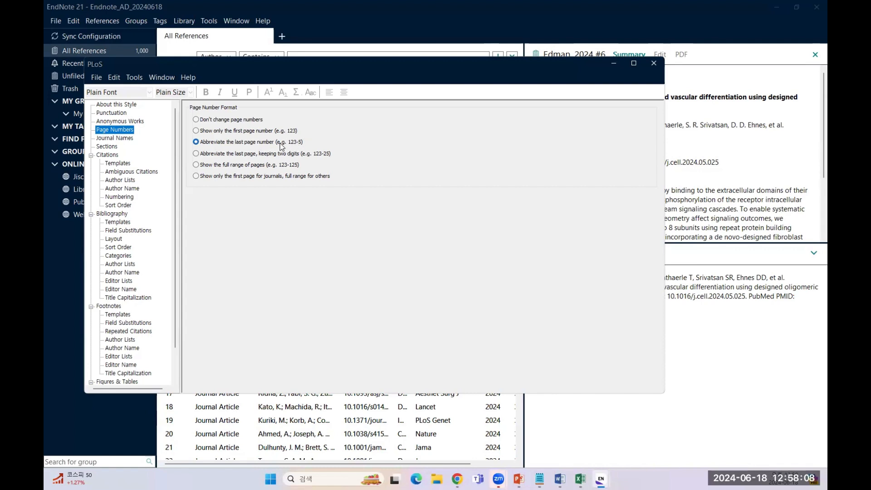
Step: Switch to PowerPoint and examine the page format requirement on the slide about editing the Plos one output style
key("super+Tab")
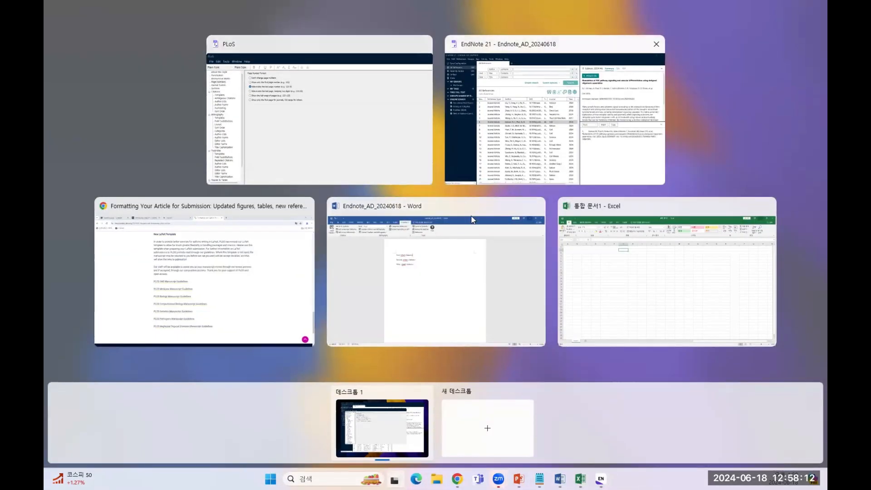
left_click(314, 128)
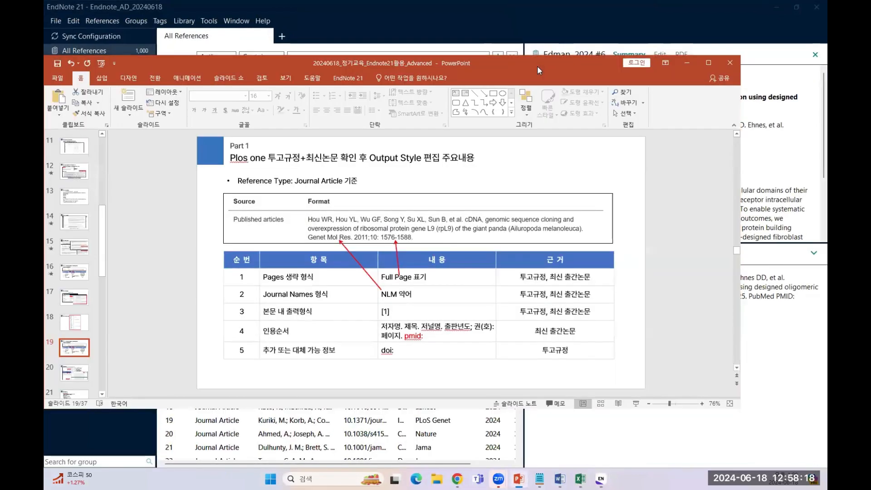
double_click(537, 66)
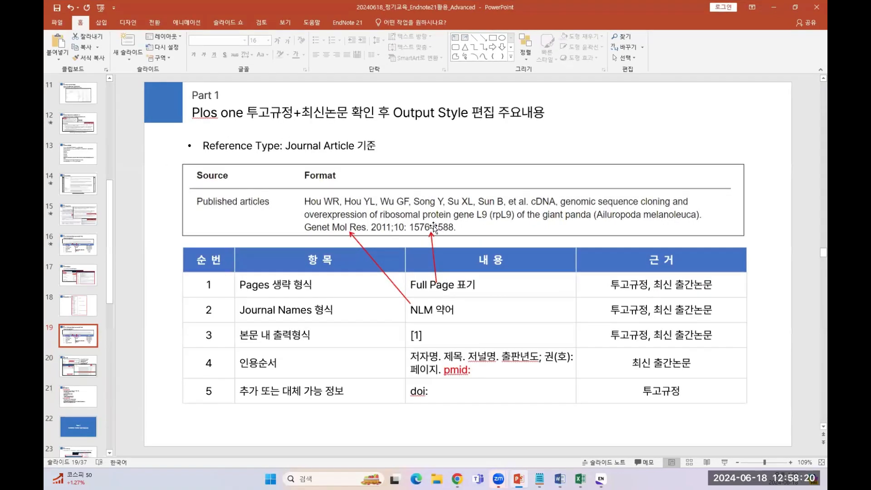
left_click(431, 234)
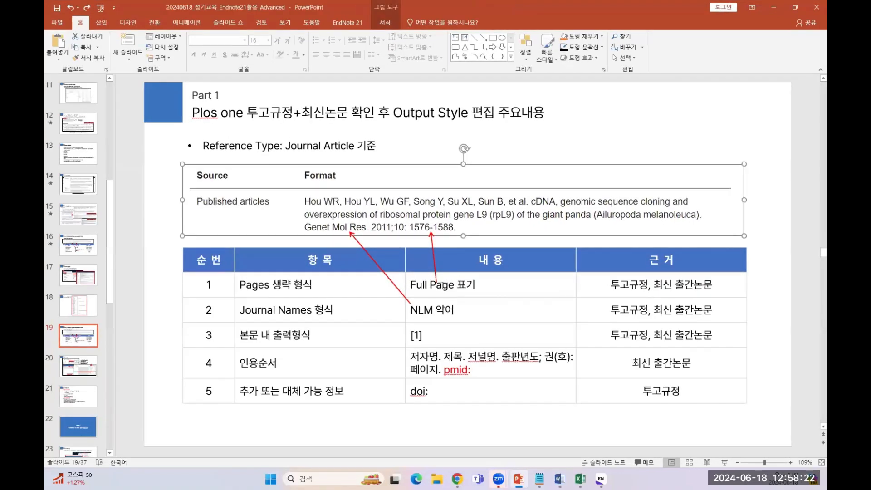
left_click_drag(410, 285, 473, 285)
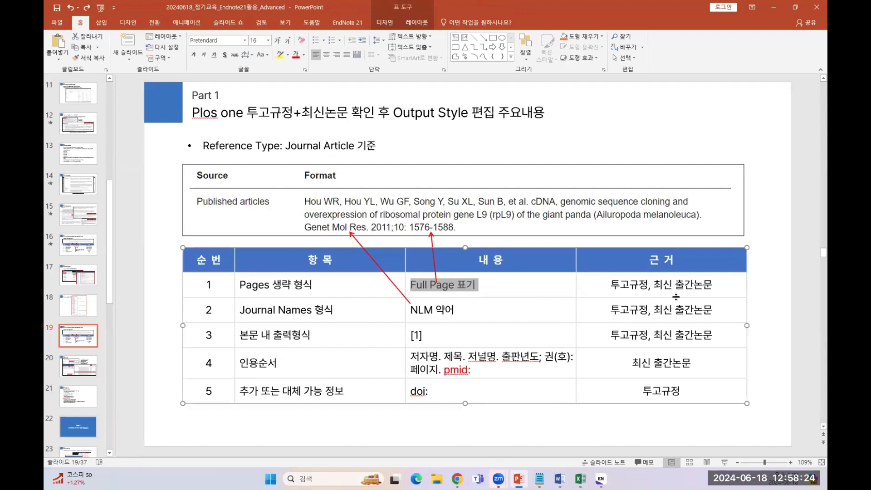
left_click(637, 290)
Step: Return to the PLoS style in EndNote and set the page number format to show the full range of pages
left_click(774, 6)
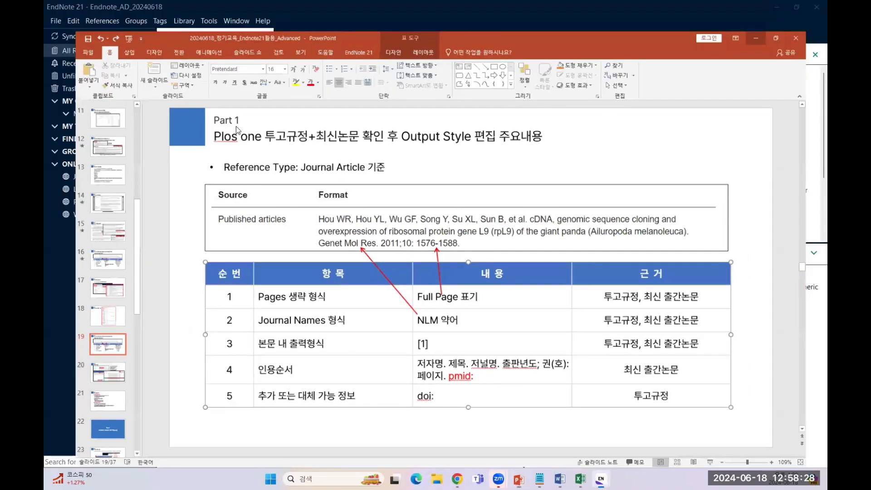
left_click(217, 165)
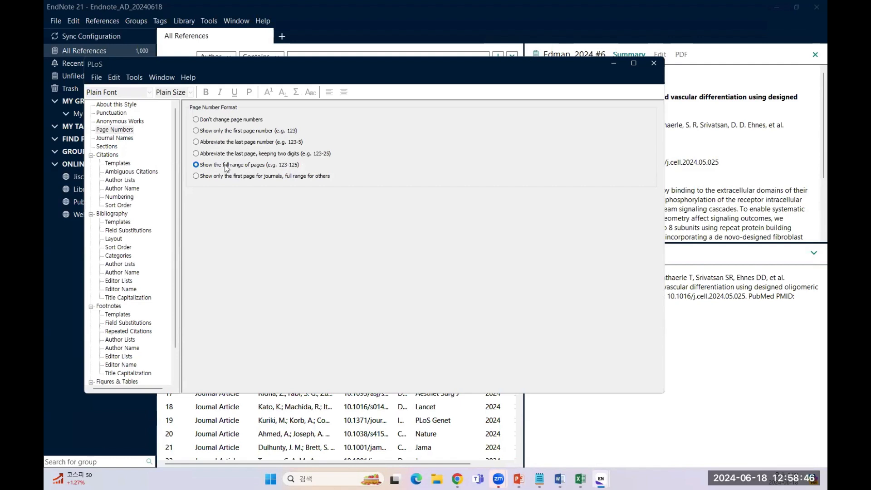
Step: In the PLoS style's Journal Names settings, compare the name formats and set the format to Abbreviation 2
left_click(127, 139)
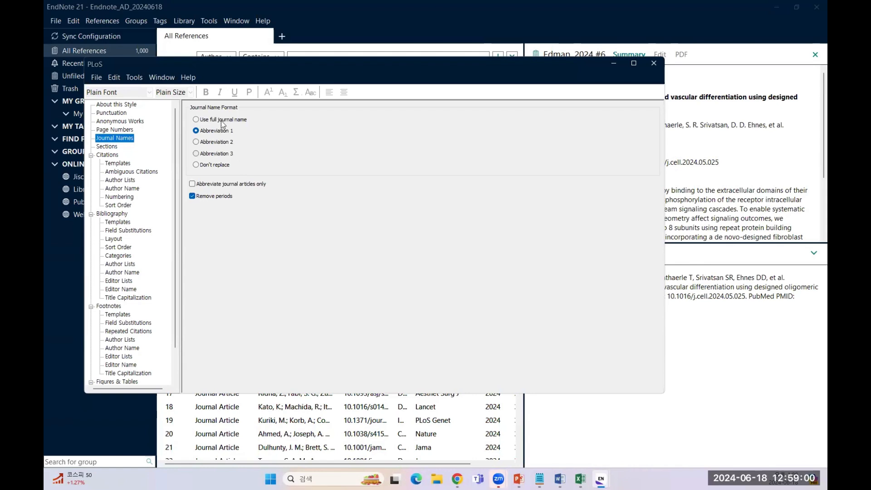
left_click(212, 121)
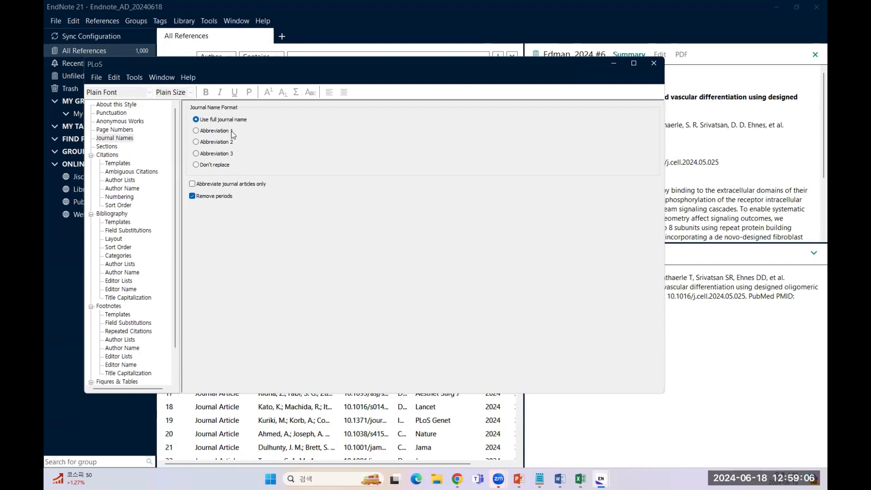
left_click(216, 133)
left_click(212, 144)
left_click(216, 132)
left_click(224, 142)
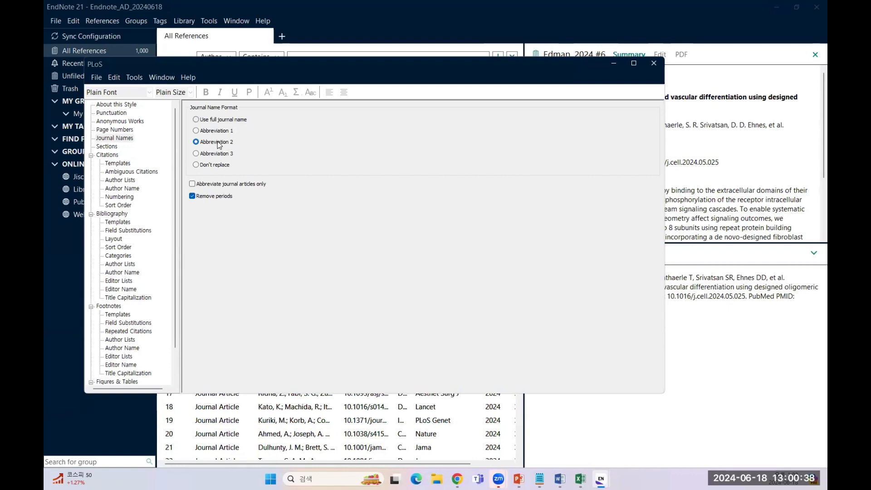
left_click(126, 139)
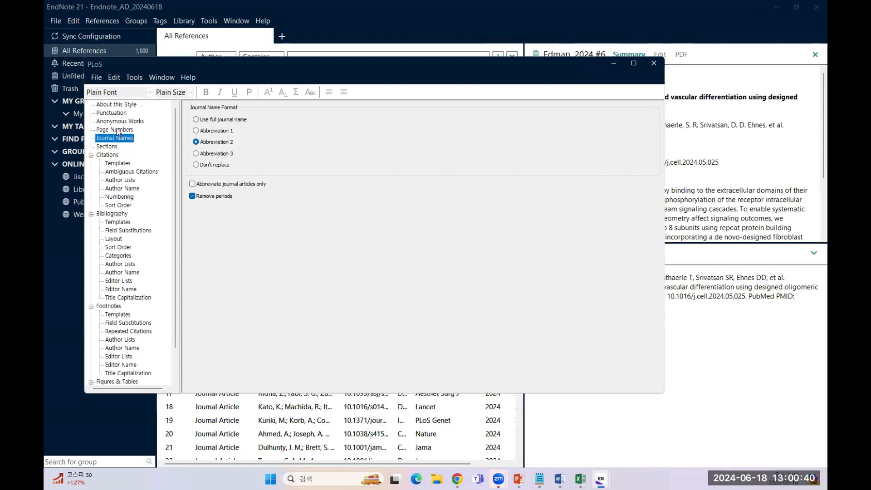
Step: Show the in-text citation templates and try parentheses instead of square brackets around Bibliography Number in the Citation template
left_click(107, 157)
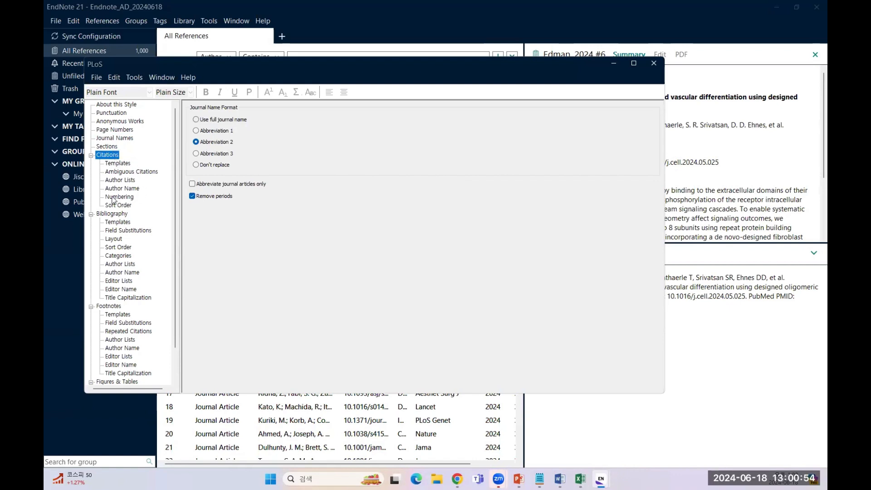
left_click(119, 164)
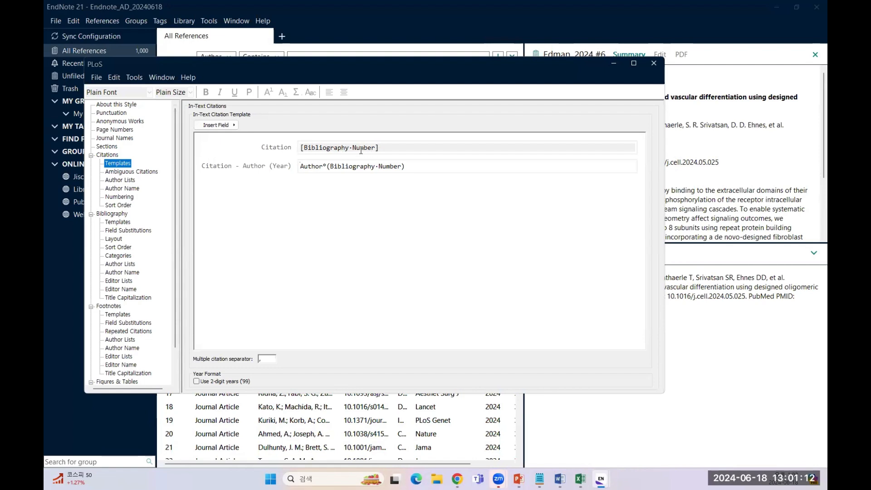
left_click(305, 148)
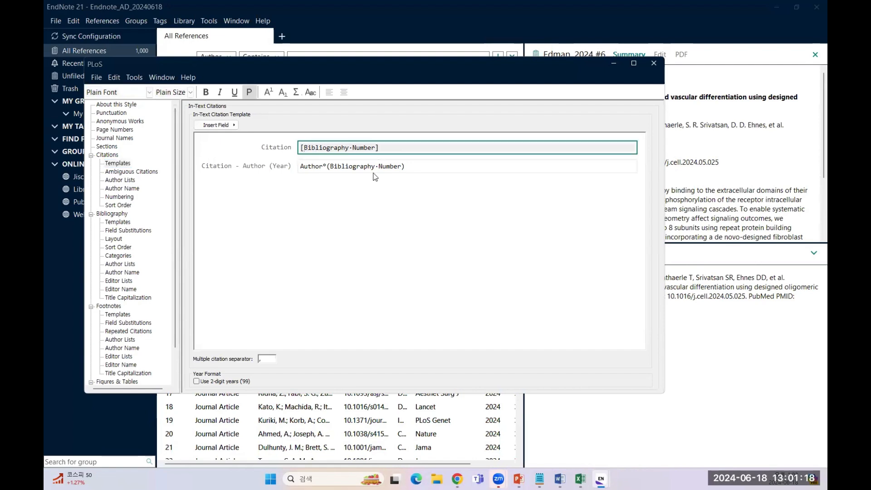
key("BackSpace")
type("(")
key("End")
key("BackSpace")
type(")")
Step: Remove the enclosing marks around Bibliography Number in the Citation template, and apply and remove superscript formatting on it
key("BackSpace")
key("Home")
key("Delete")
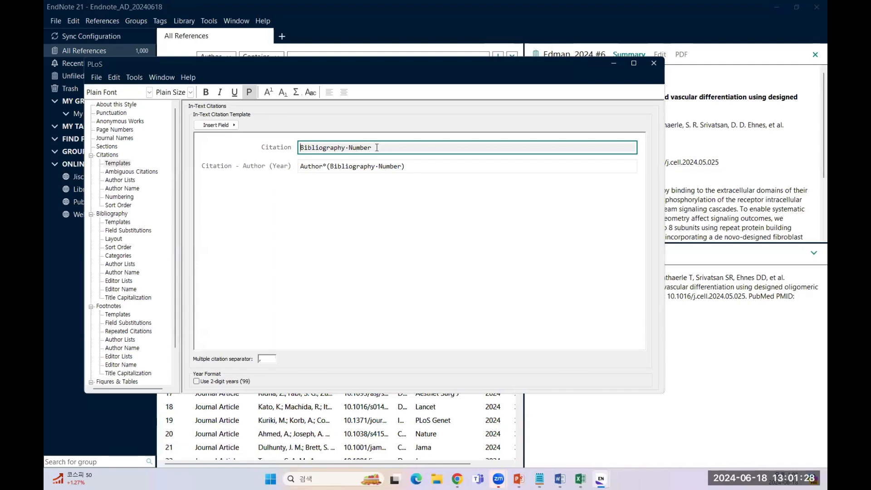
left_click_drag(377, 148, 275, 148)
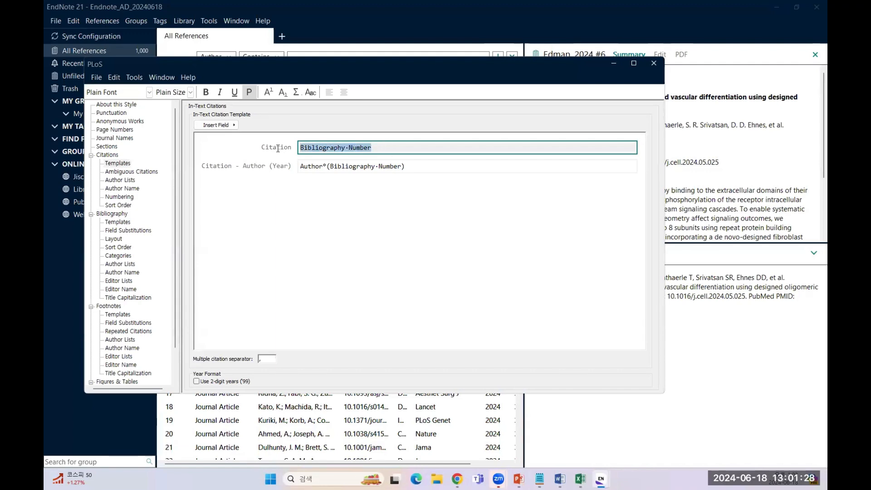
left_click(269, 93)
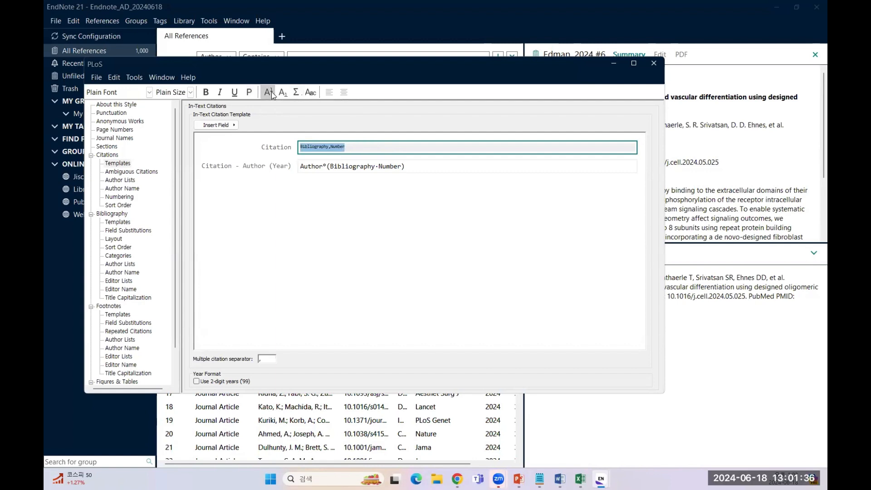
left_click(269, 93)
Step: Put square brackets back around Bibliography Number in the in-text Citation template
left_click(301, 147)
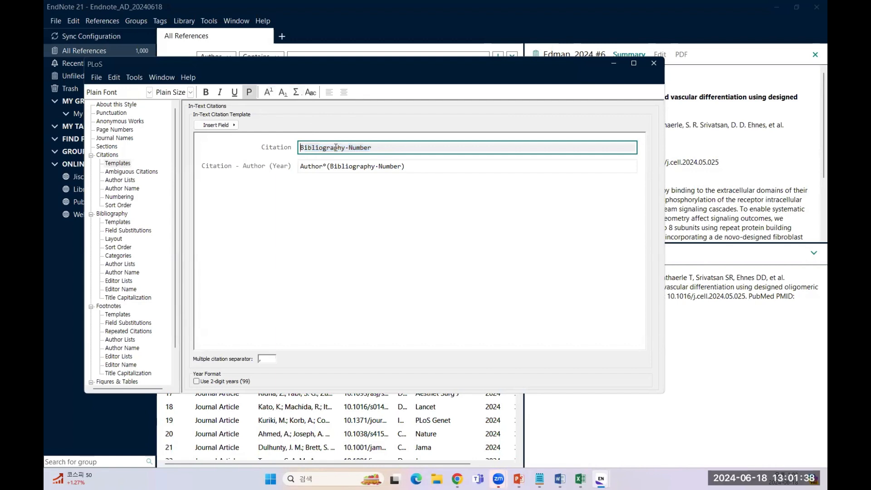
type("[")
left_click(403, 148)
type("]")
left_click(122, 164)
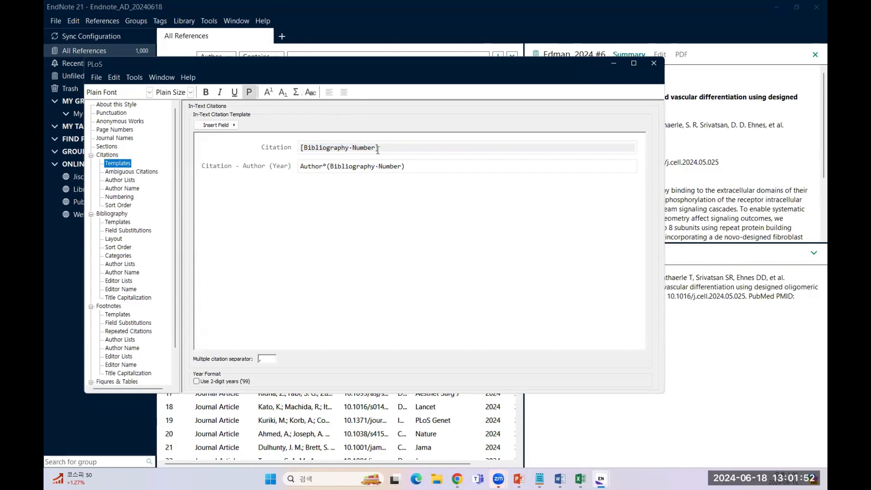
Step: Show the bibliography templates and activate the Journal Article template for editing
left_click(116, 222)
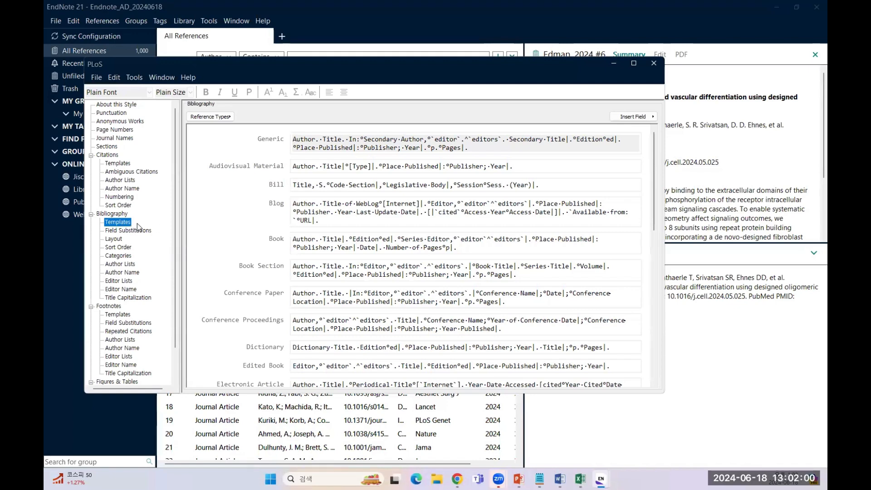
scroll(228, 228, "down", 1)
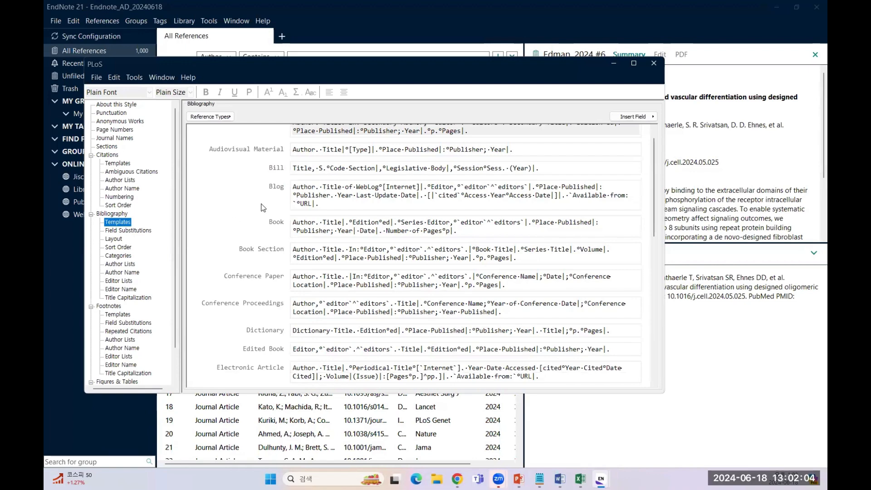
scroll(262, 207, "up", 1)
scroll(282, 347, "down", 10)
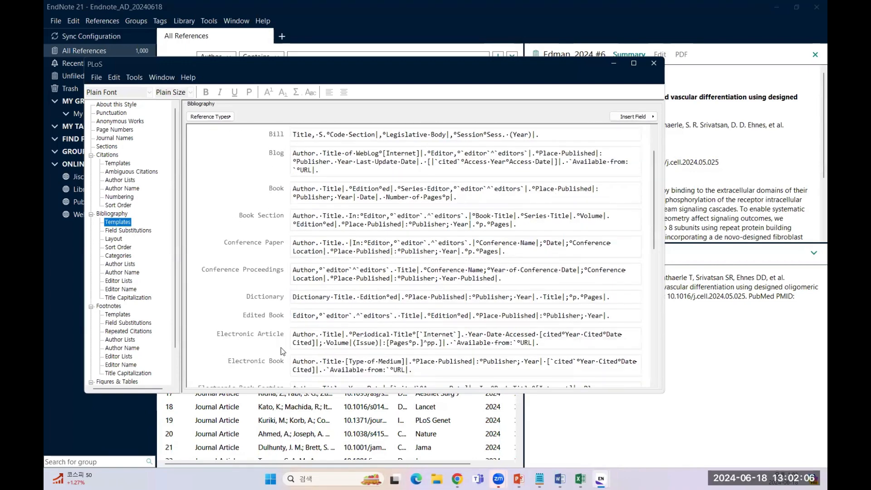
scroll(281, 344, "down", 6)
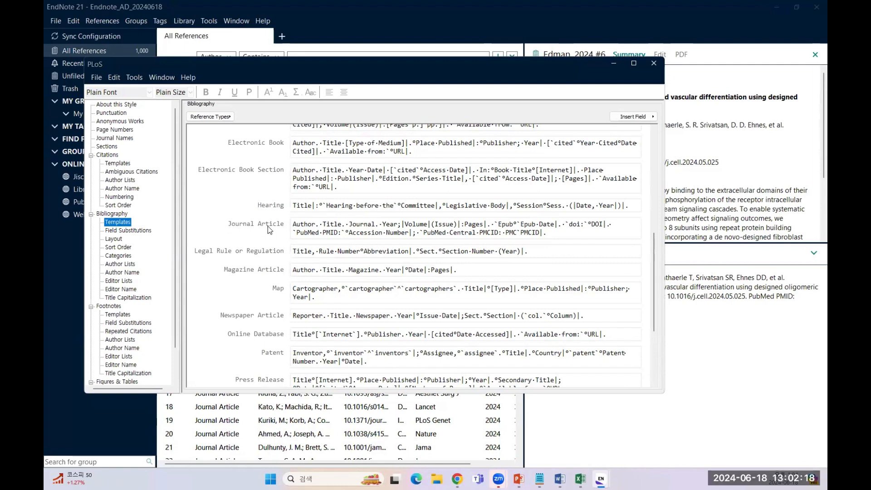
left_click(229, 228)
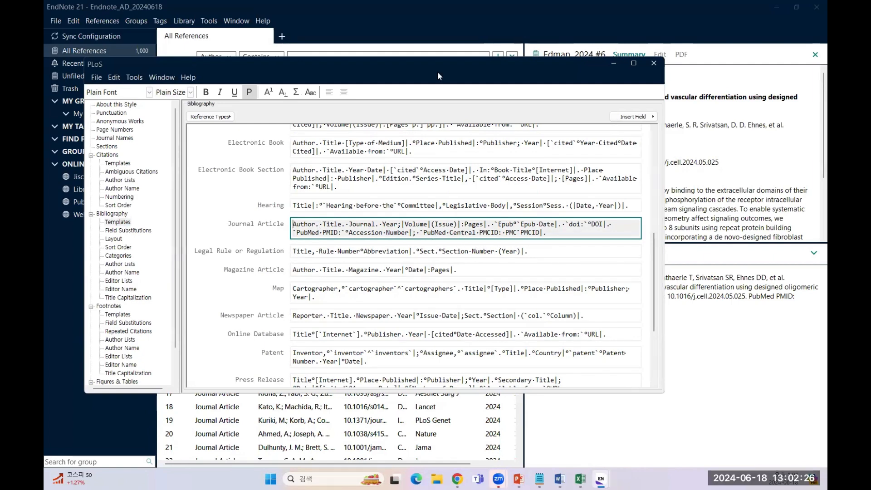
Step: Move and narrow the PLoS style window so the reference preview shows beside it, and bring the style window back to the front
left_click_drag(432, 64, 406, 62)
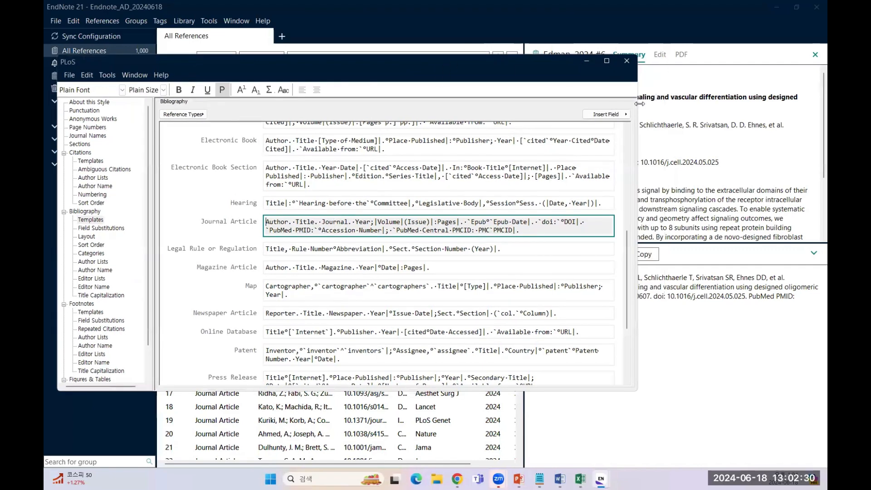
left_click_drag(639, 104, 529, 105)
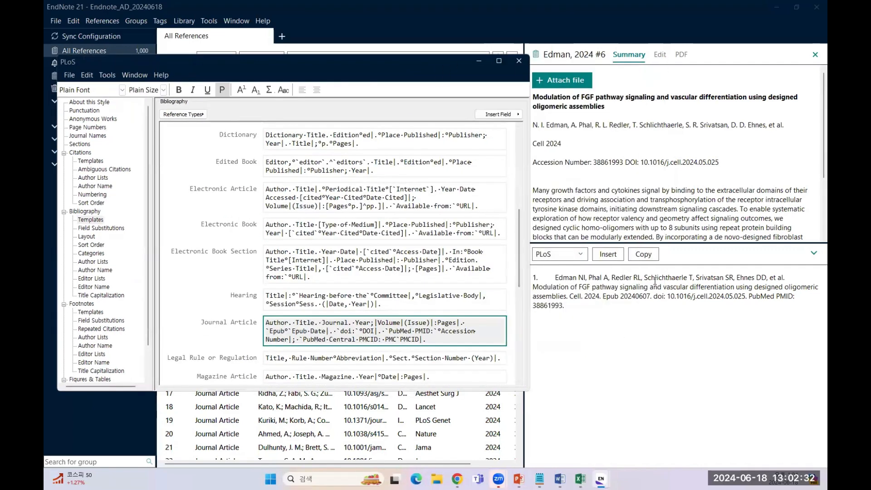
left_click(533, 278)
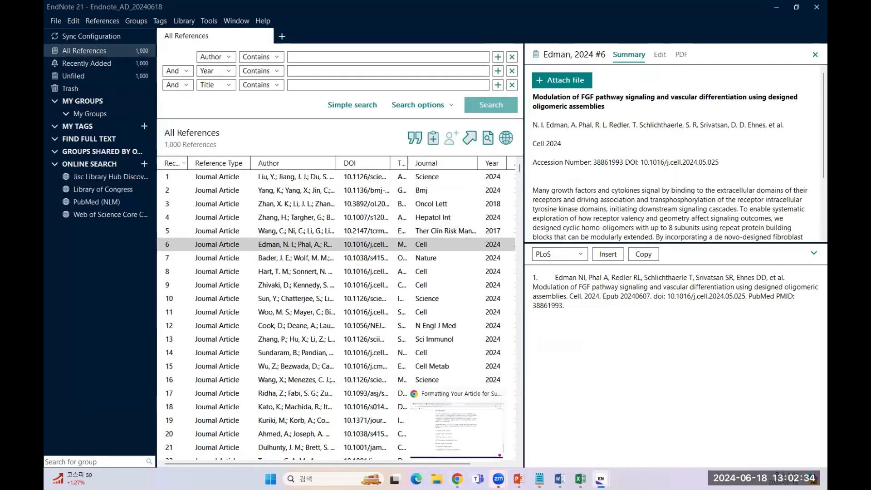
mouse_move(600, 479)
left_click(651, 437)
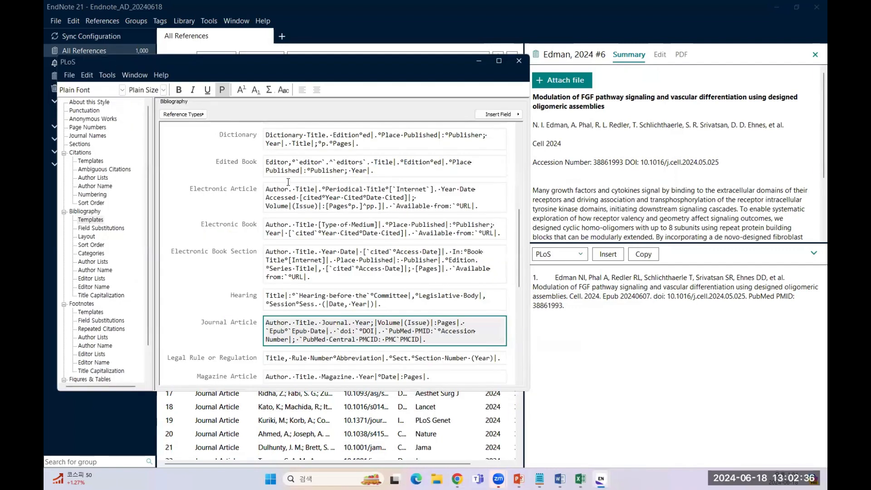
Step: Examine the fields and separators of the Journal Article template from Author through Pages
scroll(395, 272, "down", 3)
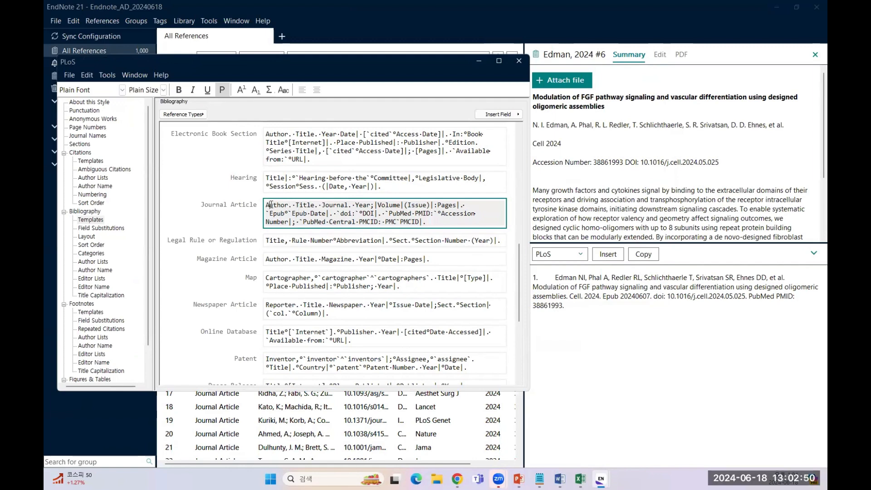
left_click(290, 205)
key("shift+Right")
key("Right")
key("shift+Right")
key("shift+Right")
key("Right")
key("Right")
key("Right")
key("Right")
key("Right")
key("Right")
key("shift+Right")
left_click(344, 203)
left_click(371, 204)
type(";")
left_click(379, 205)
left_click(471, 205)
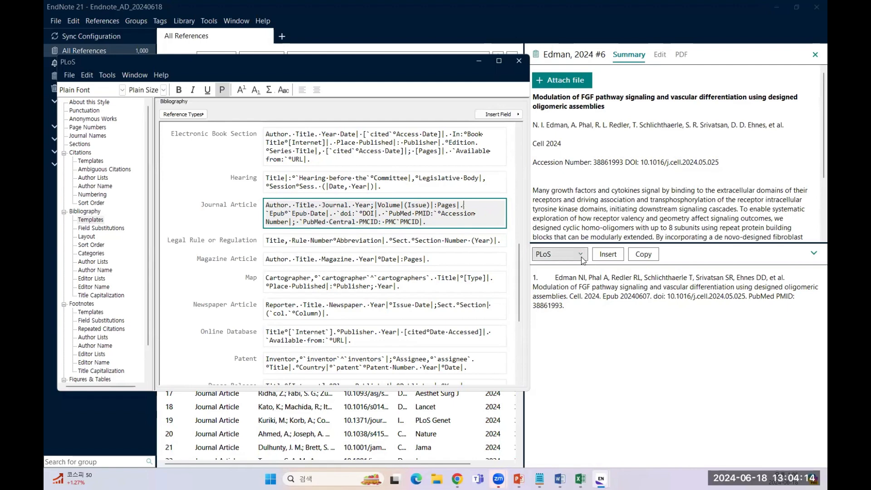
Step: Mark the Epub date in the main window's reference preview and return to the PLoS style window
left_click(603, 299)
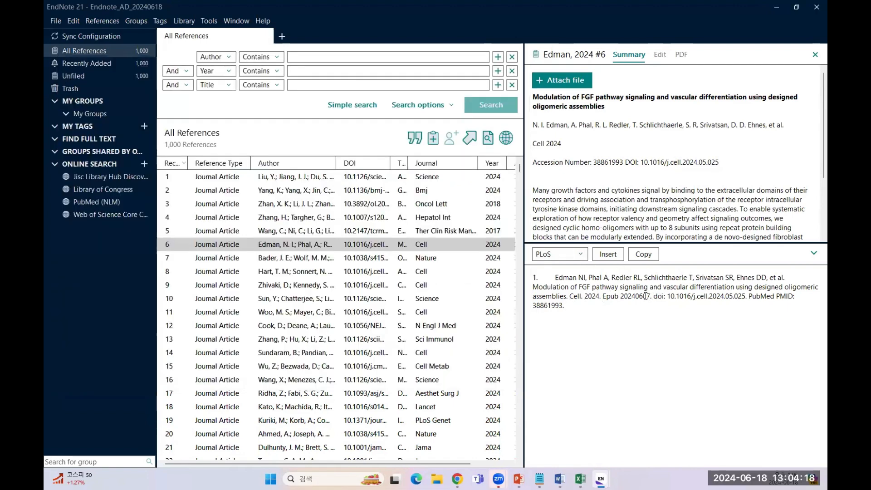
left_click_drag(653, 296, 601, 296)
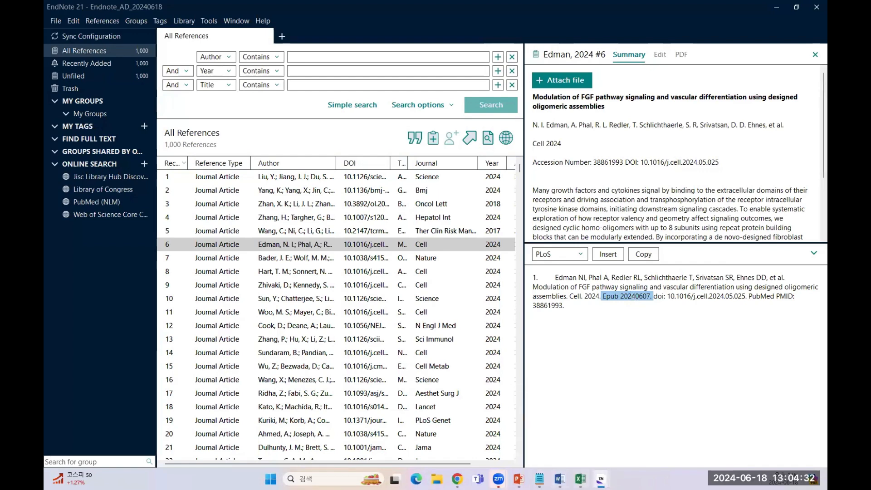
mouse_move(600, 478)
left_click(646, 431)
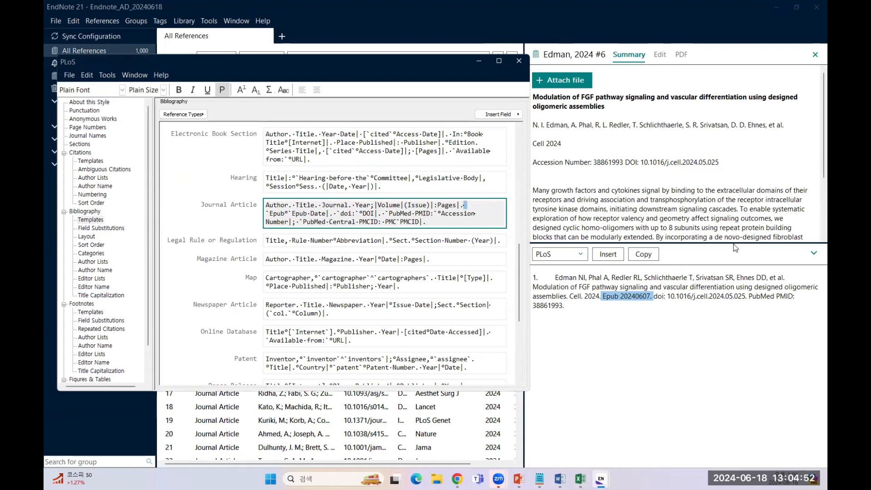
Step: Delete the Epub label and the Epub Date field with its trailing period from the Journal Article template
key("shift+Right")
key("shift+Right")
key("shift+Right")
key("shift+Right")
key("shift+Right")
key("shift+Right")
key("shift+Right")
key("shift+Right")
key("shift+Right")
key("shift+Right")
key("shift+Right")
key("shift+Right")
key("shift+Right")
key("shift+Right")
key("shift+Right")
key("shift+Right")
key("shift+Right")
key("shift+Right")
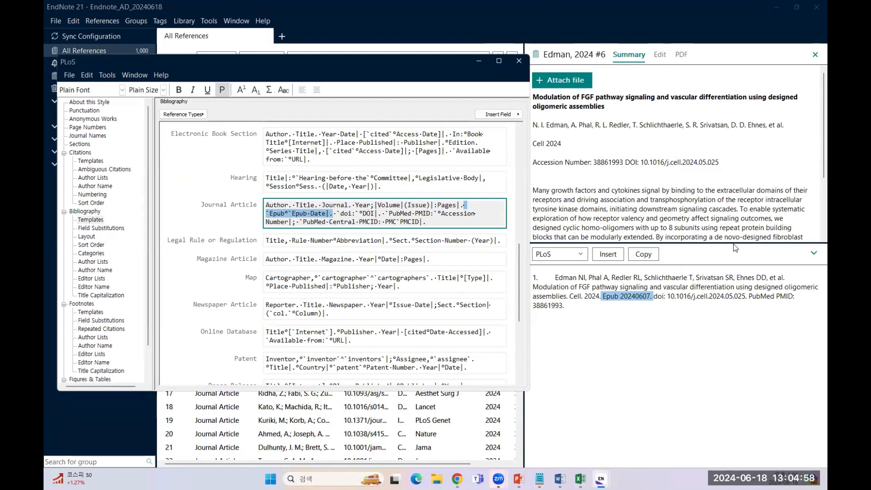
key("Delete")
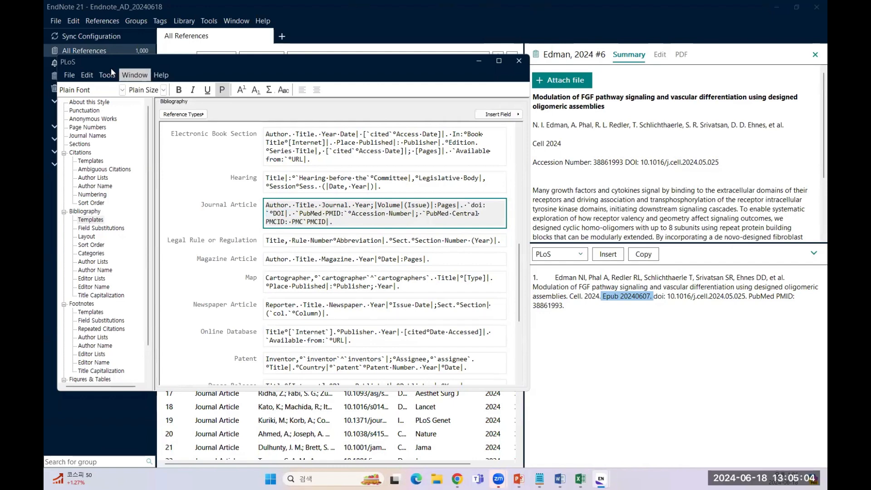
Step: Save the edited style as a new style named "PLoS one_20240618" and close its window
left_click(71, 75)
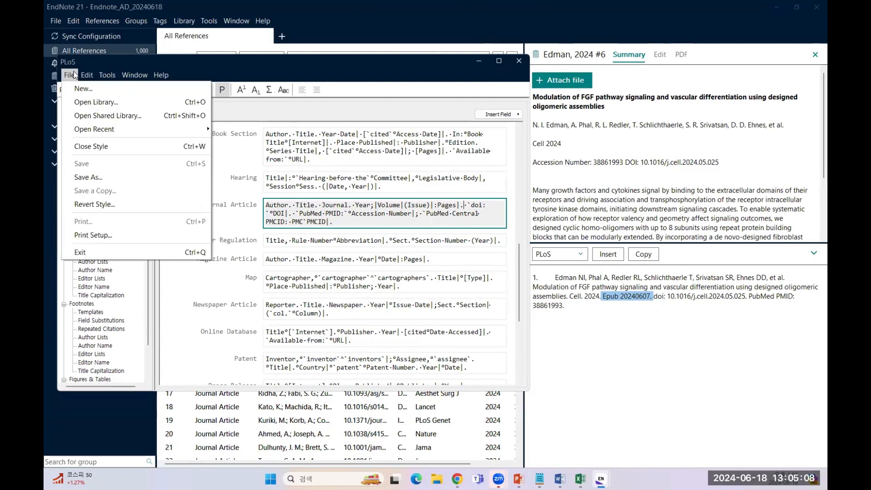
left_click(95, 180)
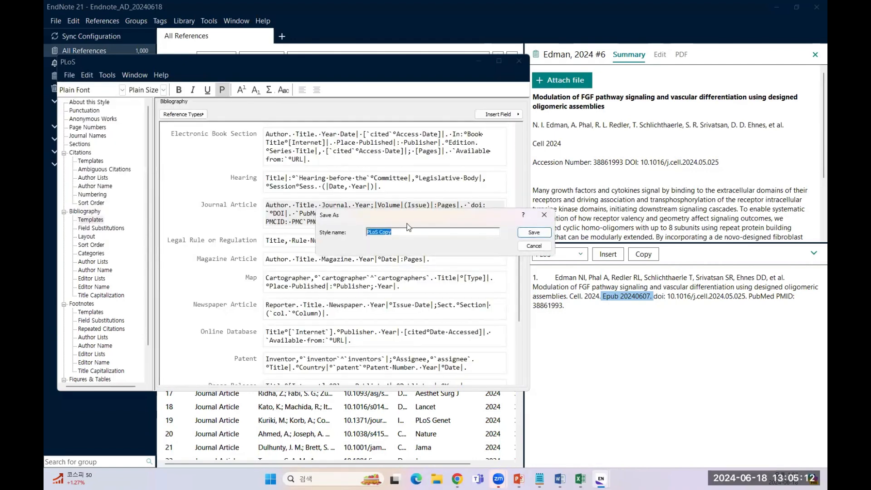
left_click_drag(409, 220, 312, 223)
type("i")
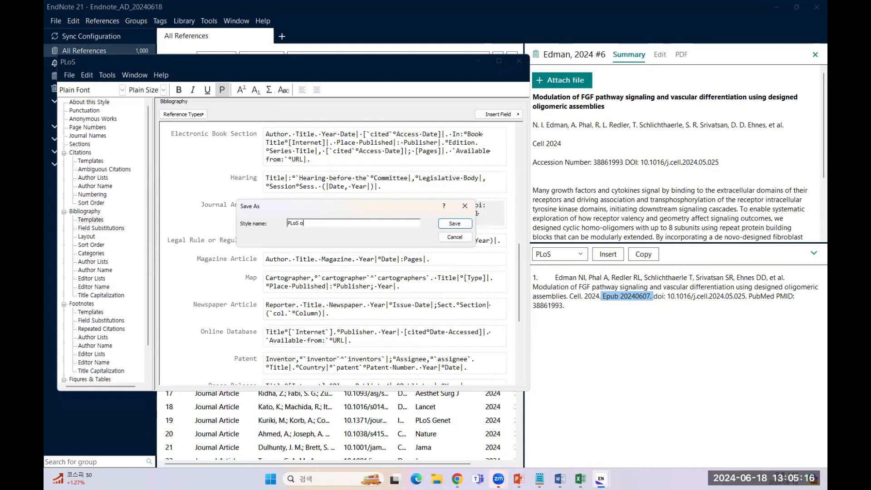
type("ne_20240618")
left_click(448, 223)
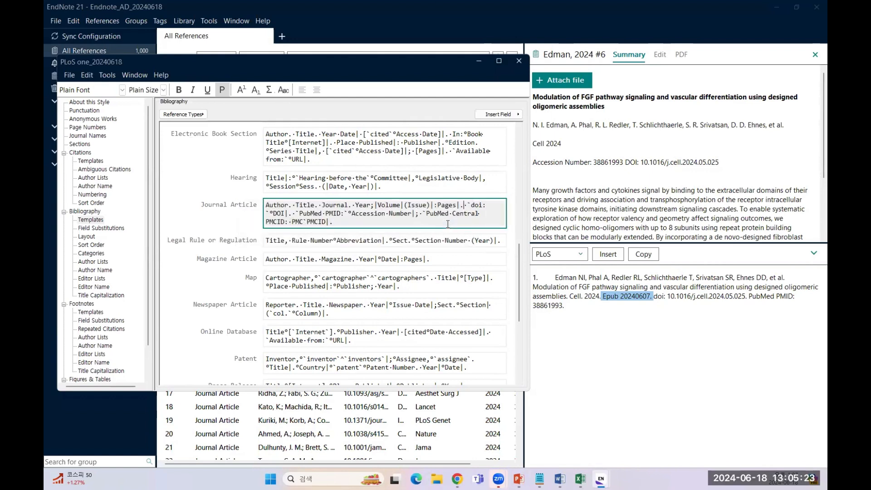
left_click(526, 66)
Step: Choose "PLoS one_20240618" as the output style of the reference preview
left_click(580, 254)
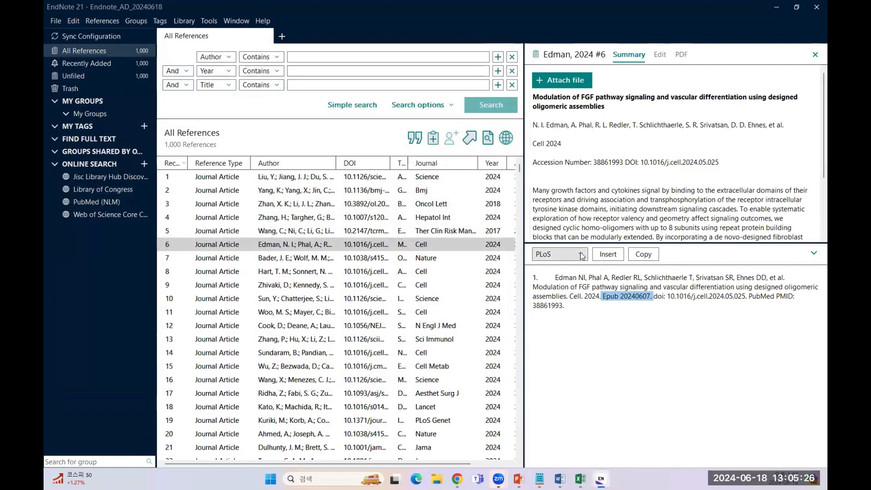
left_click(590, 271)
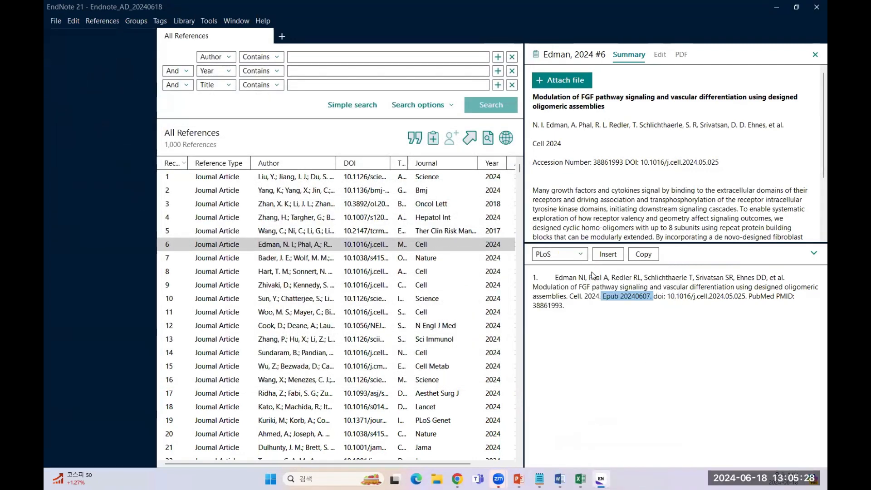
left_click(379, 227)
scroll(399, 195, "down", 2)
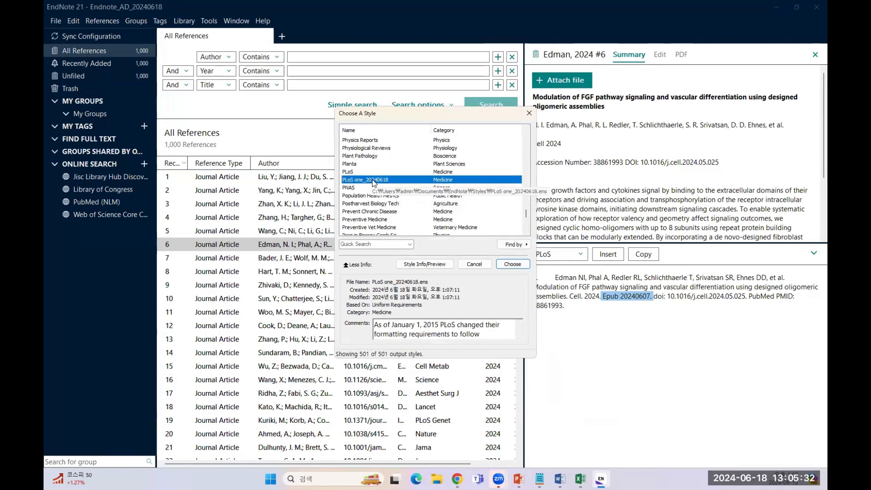
left_click(512, 265)
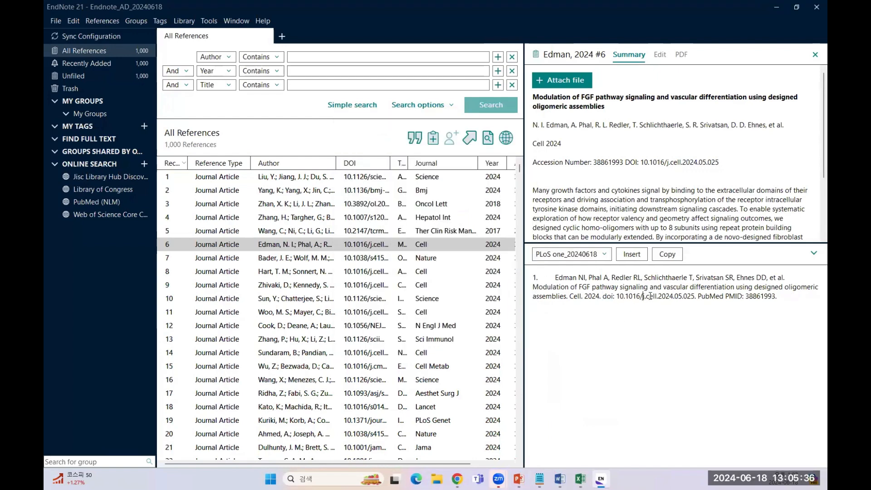
Step: Mark the "PubMed PMID:" label in the reference preview and check it against the pmid entry on the PowerPoint guideline slide
left_click_drag(788, 294, 532, 277)
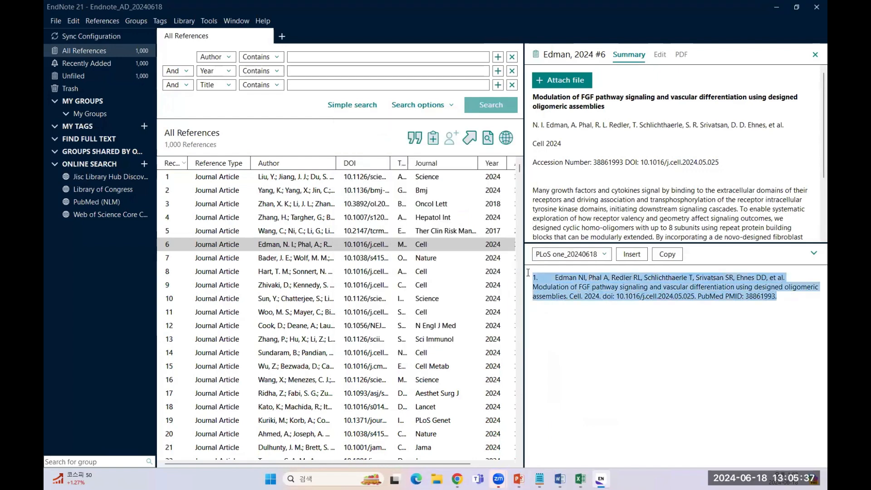
left_click(702, 297)
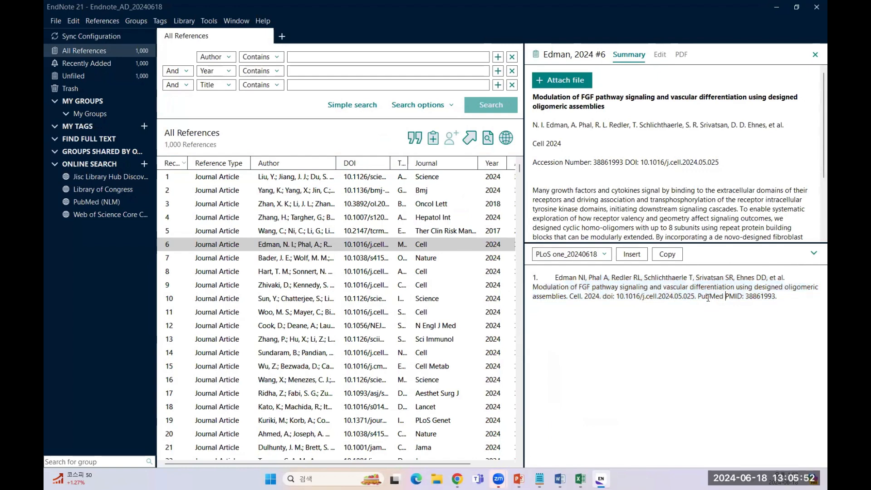
left_click(751, 296, "shift")
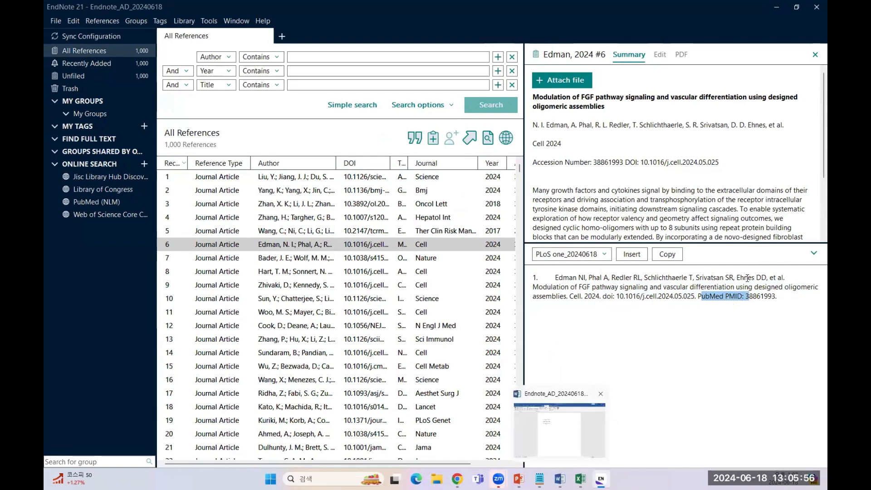
left_click_drag(698, 296, 745, 293)
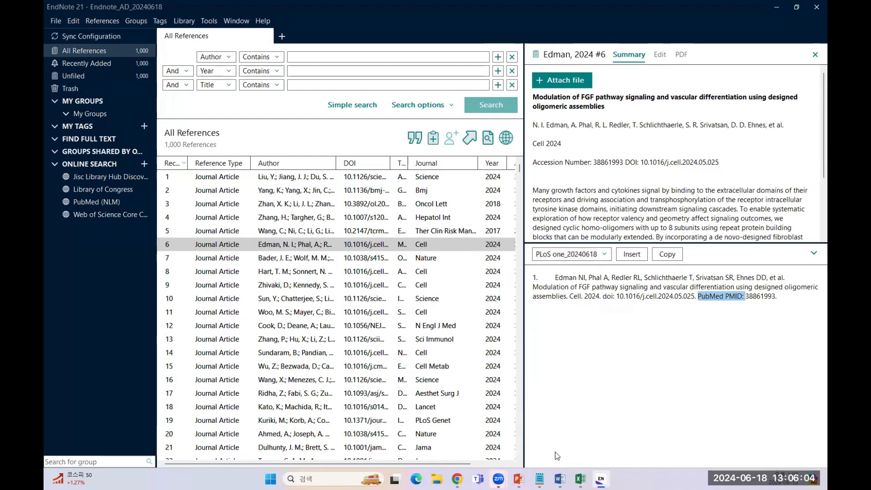
left_click(518, 478)
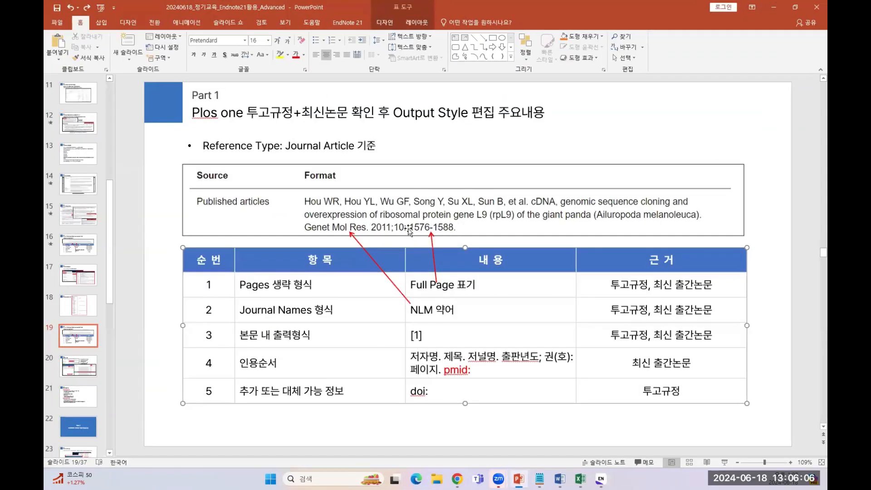
left_click_drag(445, 370, 479, 372)
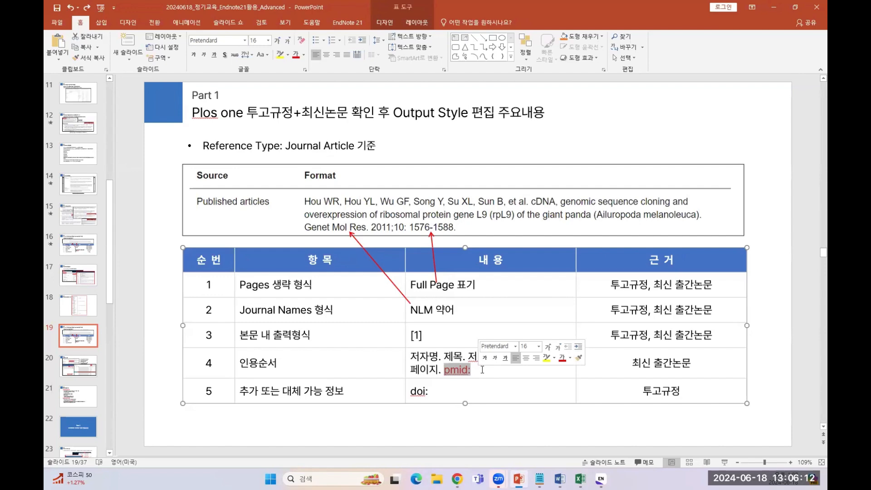
left_click(780, 6)
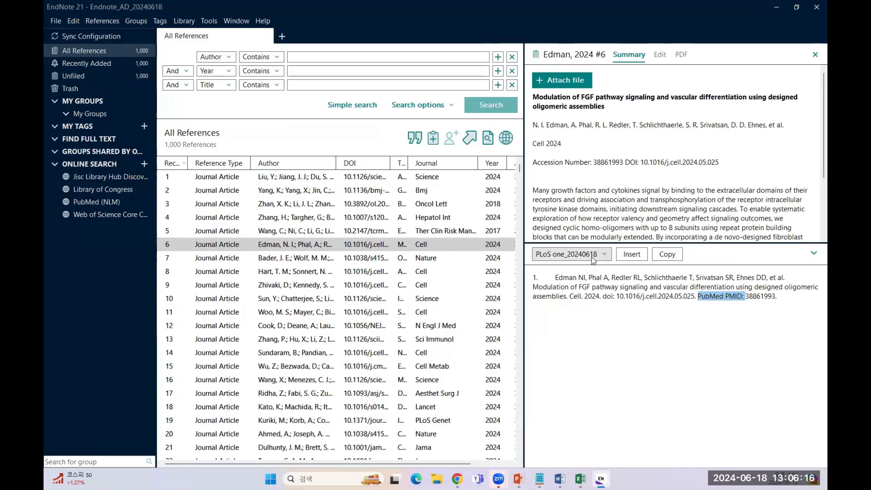
Step: Open the PLoS one_20240618 style for editing beside the preview and go to the Journal Article template of its bibliography
left_click(217, 22)
mouse_move(295, 52)
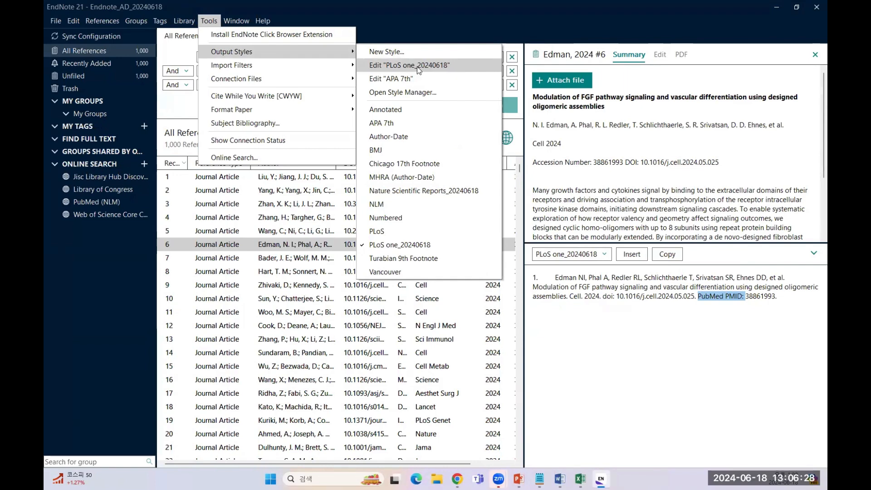
left_click(417, 66)
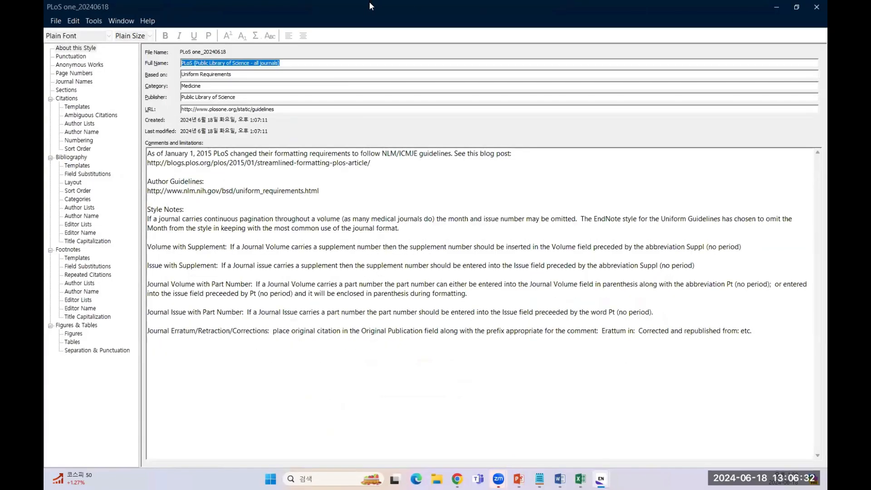
left_click_drag(369, 4, 278, 75)
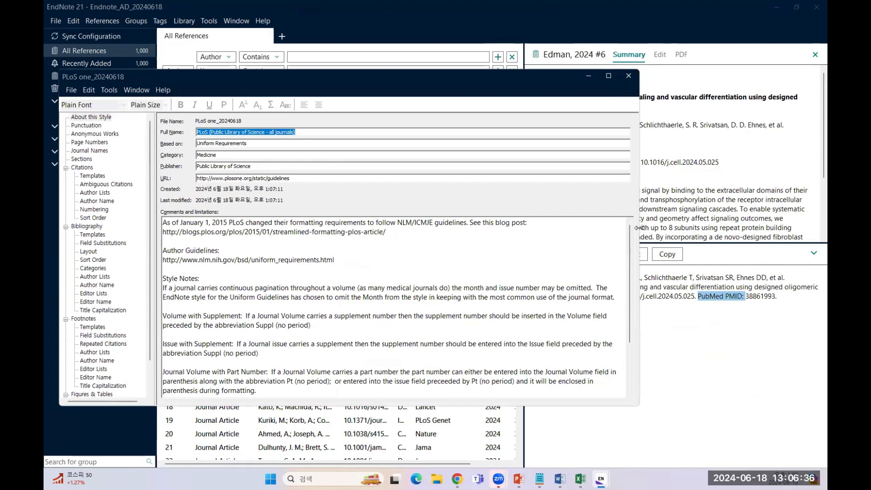
left_click_drag(640, 227, 525, 228)
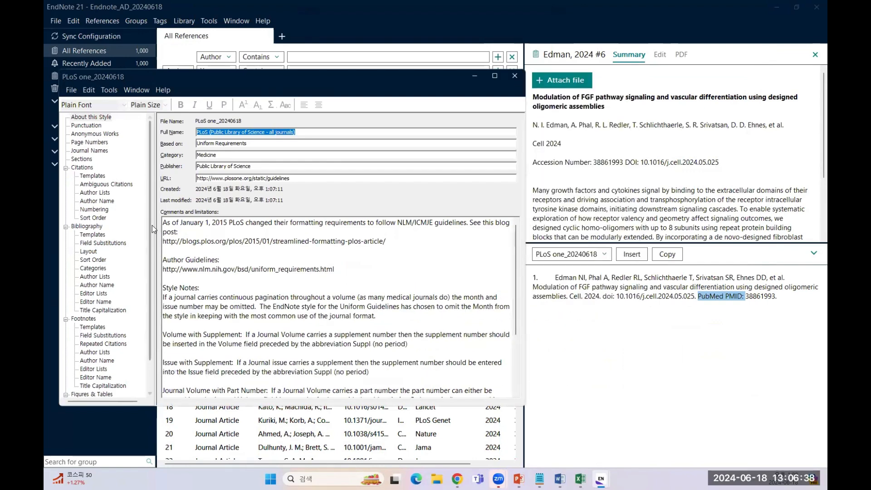
left_click(85, 228)
left_click(92, 234)
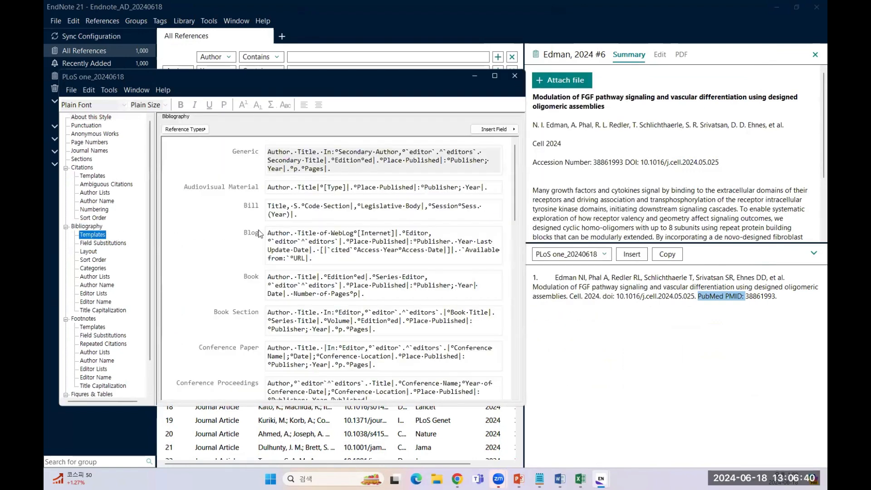
scroll(268, 233, "down", 3)
scroll(268, 233, "down", 10)
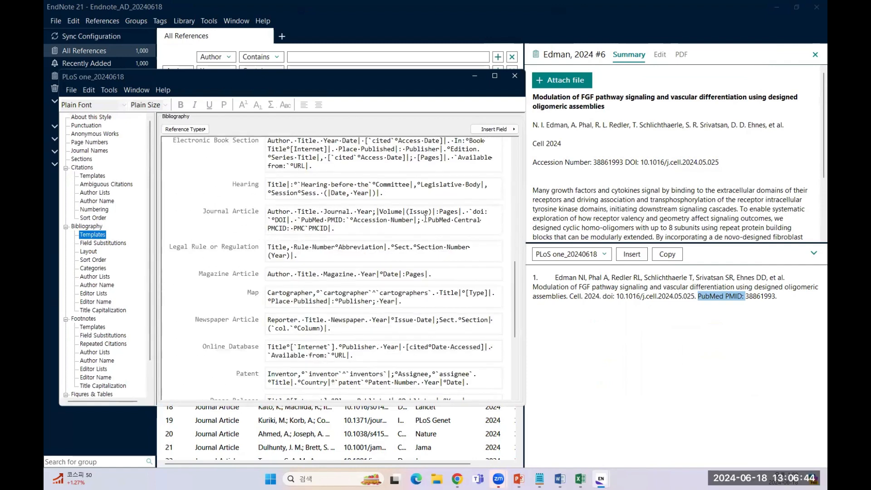
left_click(425, 218)
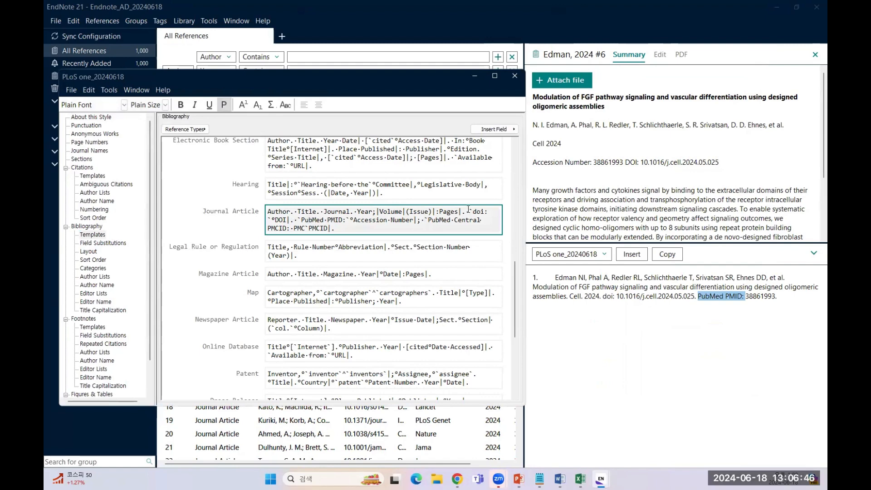
Step: Examine the labels, fields and separators of the Journal Article template from doi through PubMed PMID
left_click(465, 211)
key("shift+Right")
key("shift+Right")
key("shift+Right")
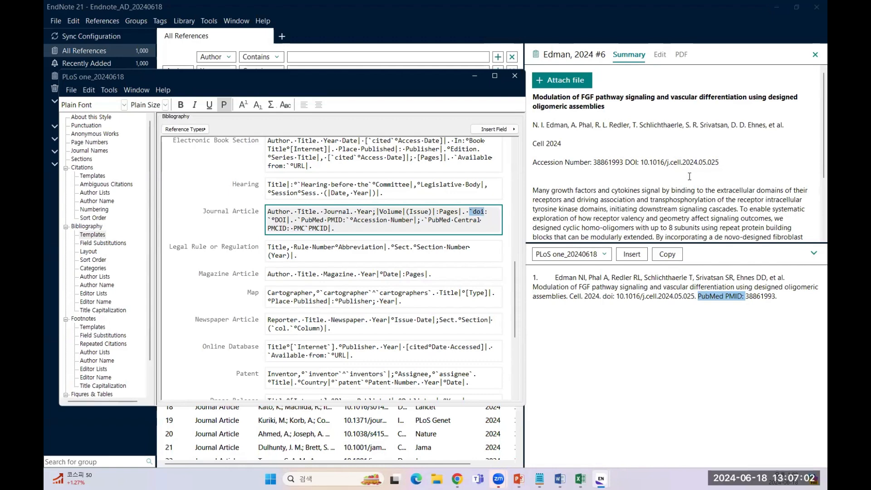
key("shift+Right")
key("shift+Right")
key("Right")
key("shift+Right")
key("Left")
key("Left")
key("shift+Right")
key("shift+Right")
key("shift+Right")
key("shift+Right")
key("shift+Right")
key("shift+Right")
key("shift+Right")
key("shift+Right")
key("shift+Right")
key("shift+Right")
key("shift+Right")
key("shift+Right")
key("shift+Right")
key("shift+Right")
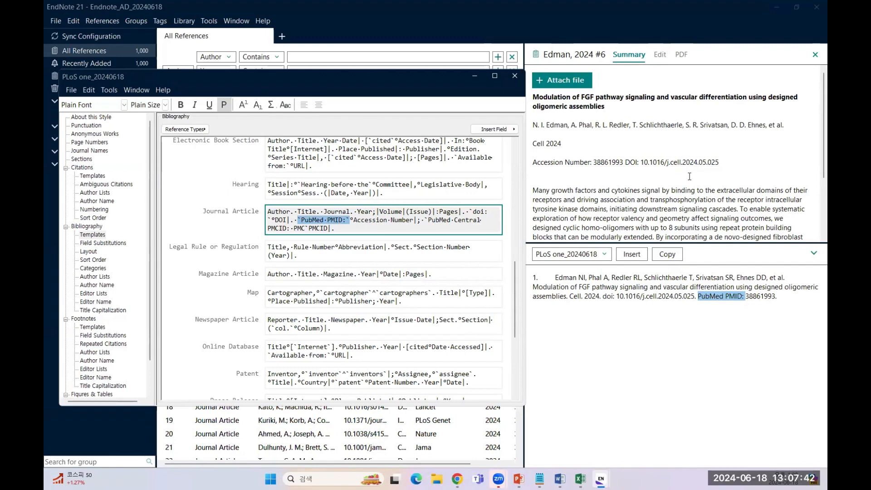
Step: Replace the "PubMed PMID:" label with "pmid:" in the Journal Article template and save the style
left_click(308, 224)
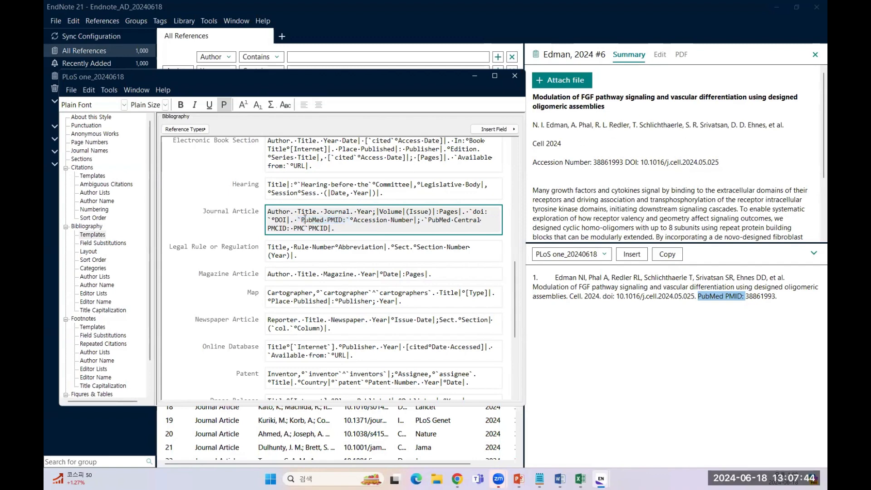
key("shift+Right")
key("shift+Right")
key("shift+Right")
key("shift+Right")
key("shift+Right")
key("shift+Right")
key("shift+Right")
key("shift+Right")
key("shift+Right")
key("shift+Right")
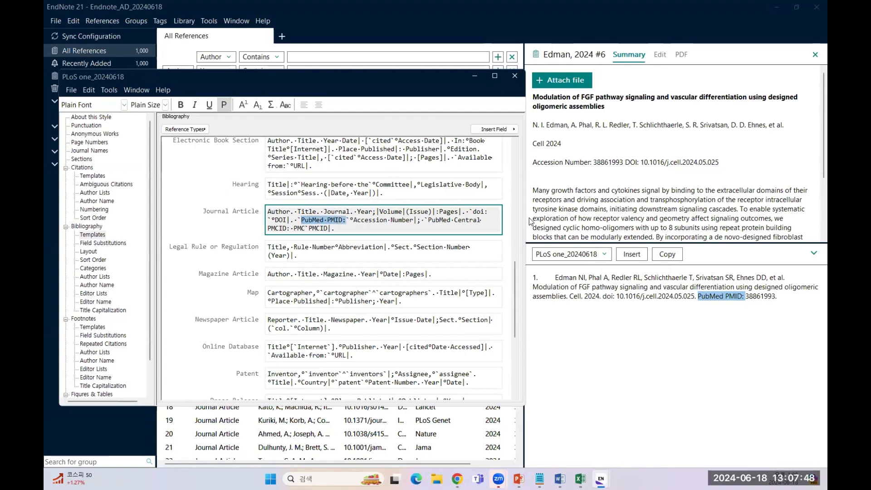
type("pmid")
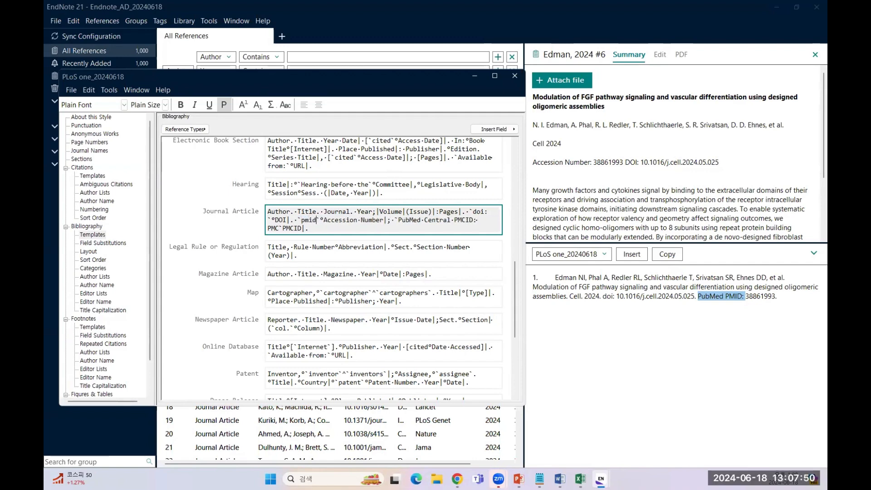
type(":")
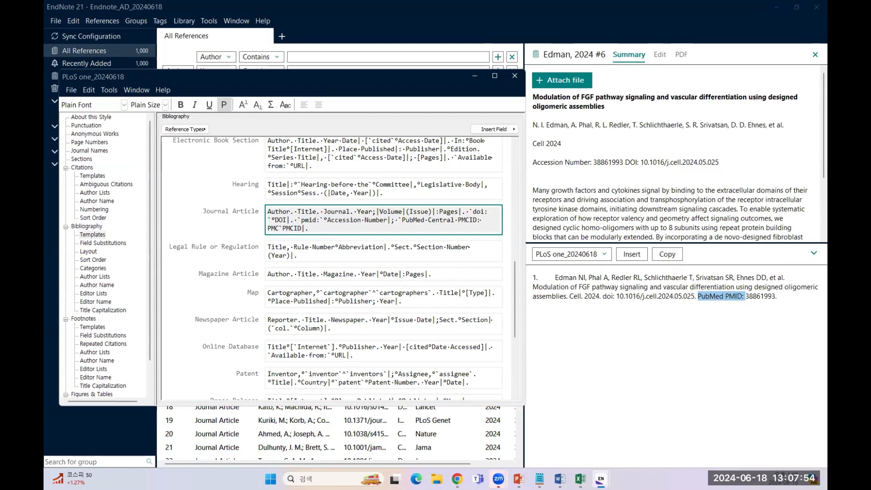
left_click(80, 91)
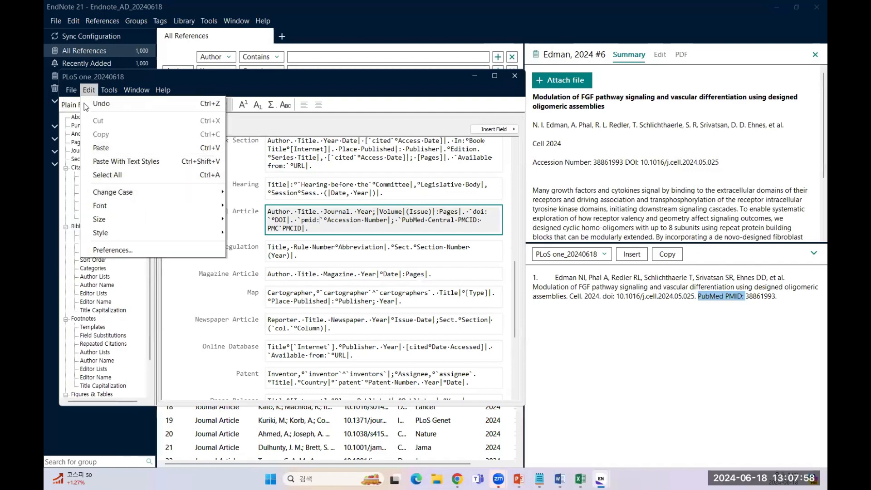
left_click(87, 179)
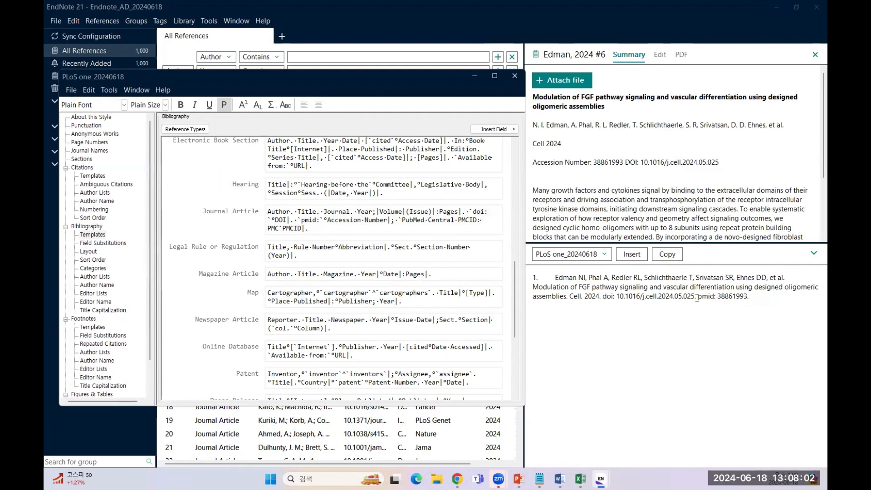
Step: Check the pmid part of the reference preview and mark the matching Accession Number field in the Journal Article template
left_click(756, 297)
left_click_drag(756, 298, 697, 303)
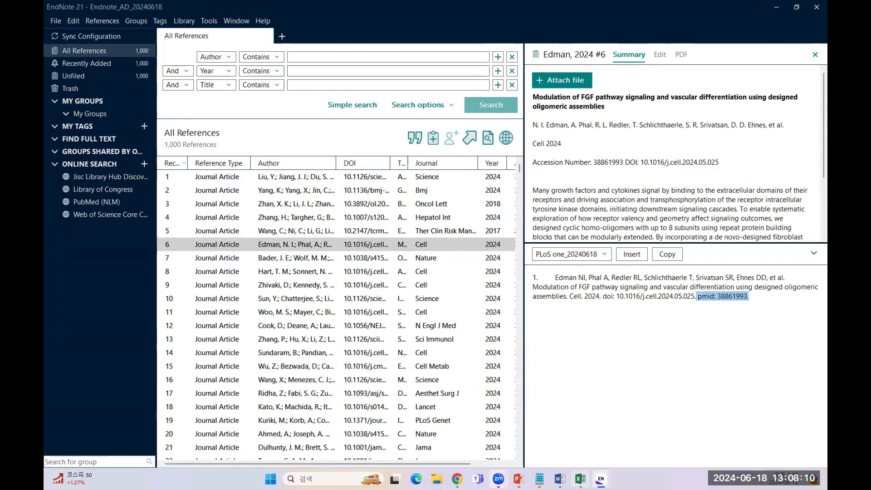
mouse_move(601, 478)
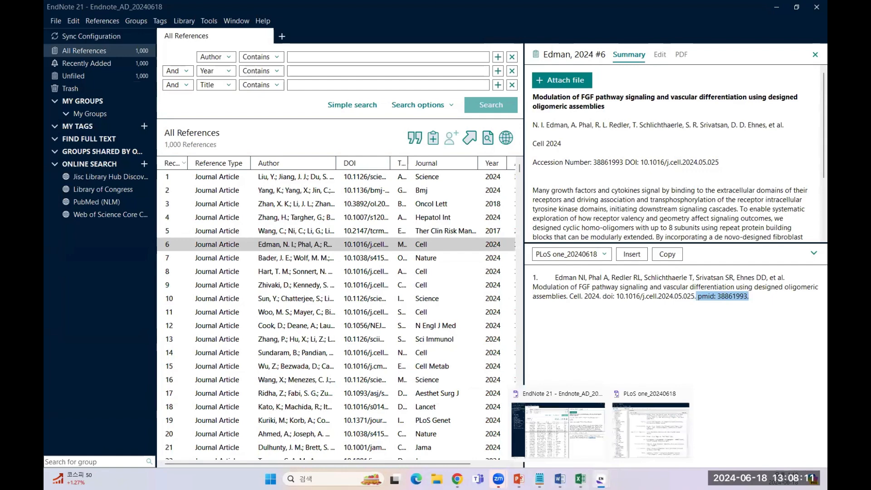
left_click(643, 429)
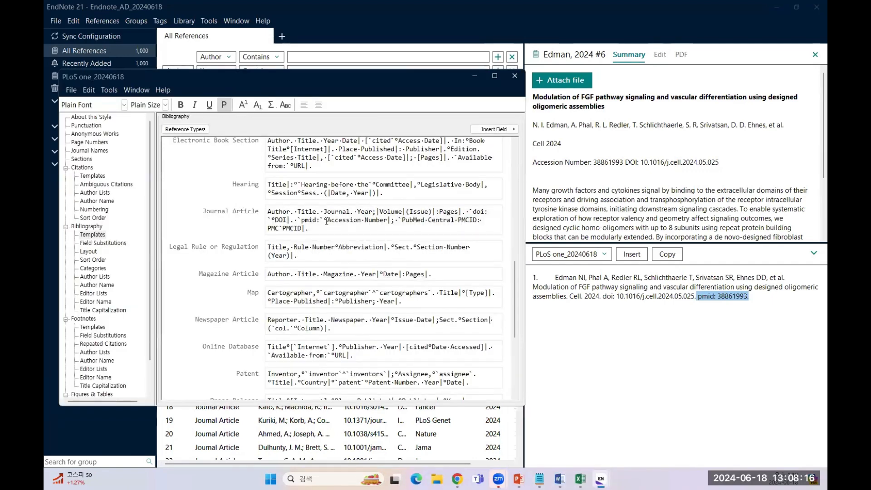
left_click_drag(327, 219, 390, 220)
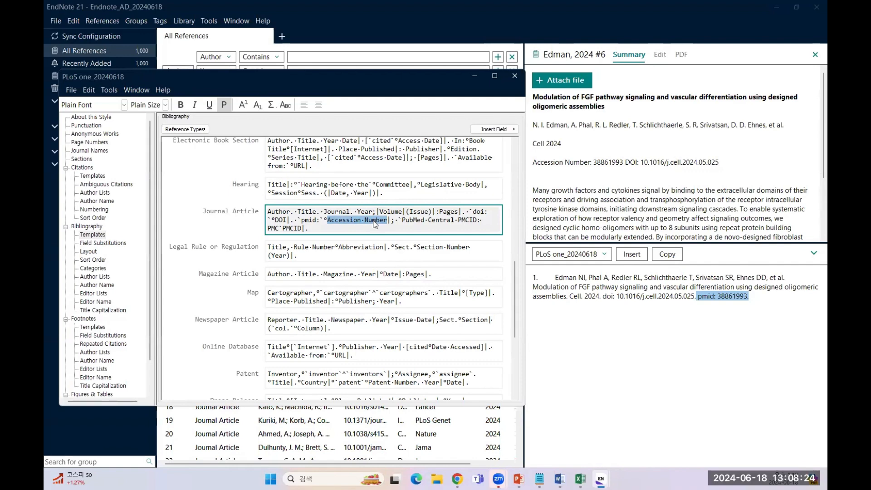
Step: Move the value of reference #6 from the Accession Number field to the Article Number field and save the reference
left_click(660, 55)
scroll(662, 205, "down", 10)
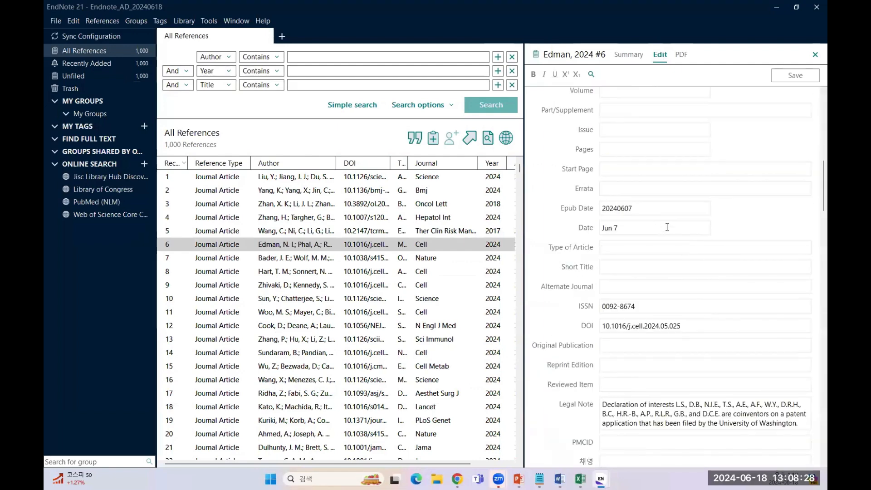
scroll(666, 227, "down", 7)
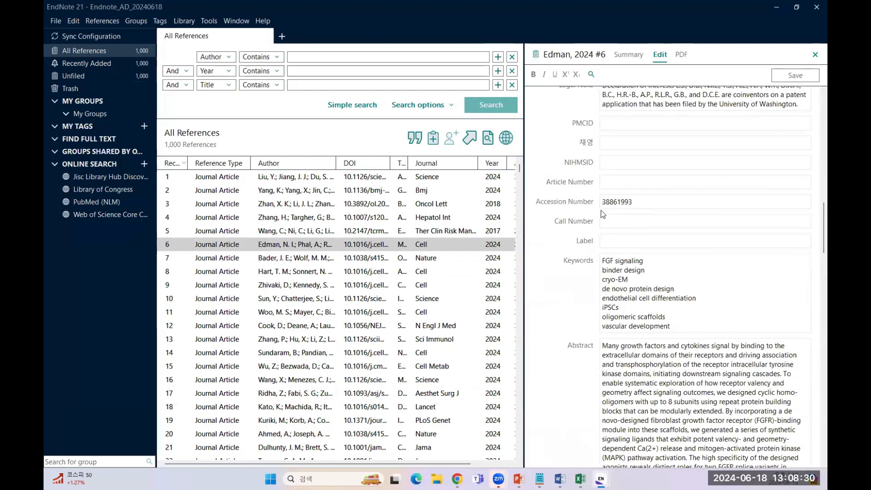
left_click(565, 203)
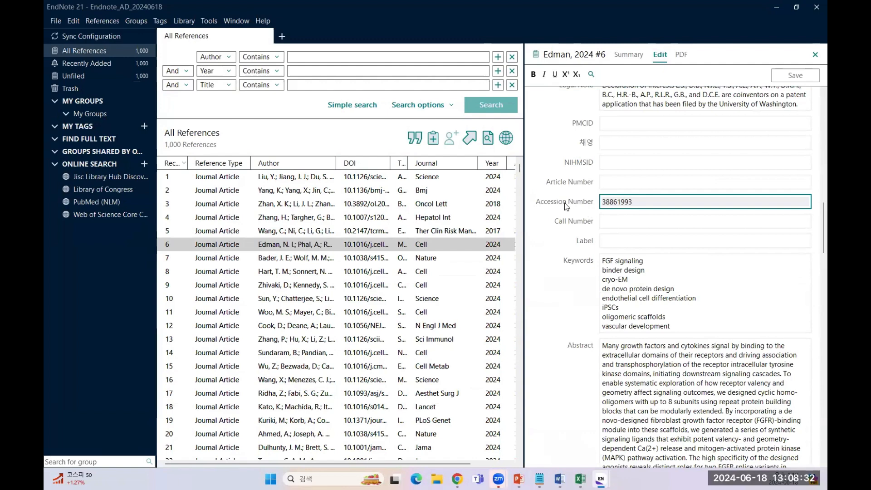
double_click(637, 201)
key("ctrl+c")
key("BackSpace")
left_click(637, 182)
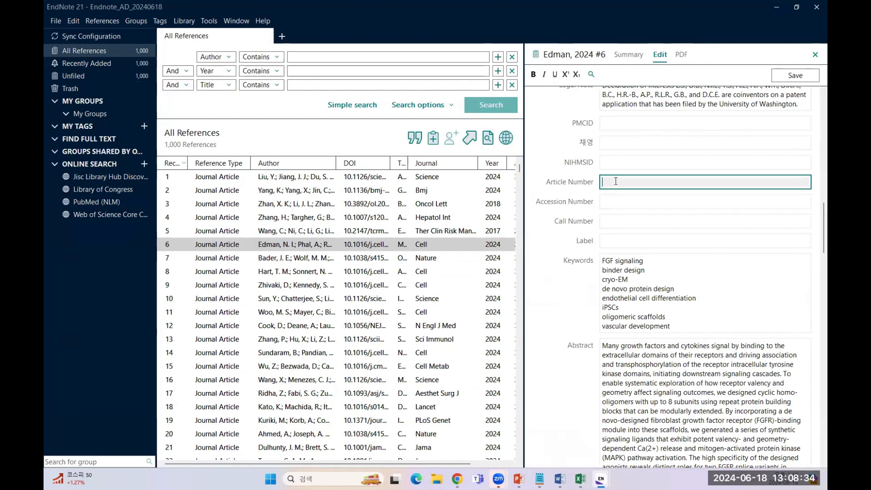
key("ctrl+v")
left_click(804, 75)
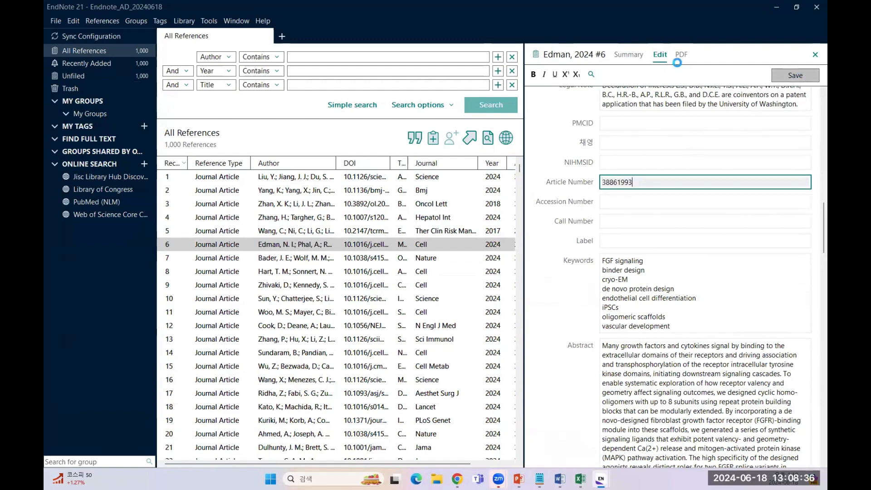
Step: Check the end of reference #6's formatted preview for its doi and pmid parts
left_click(635, 60)
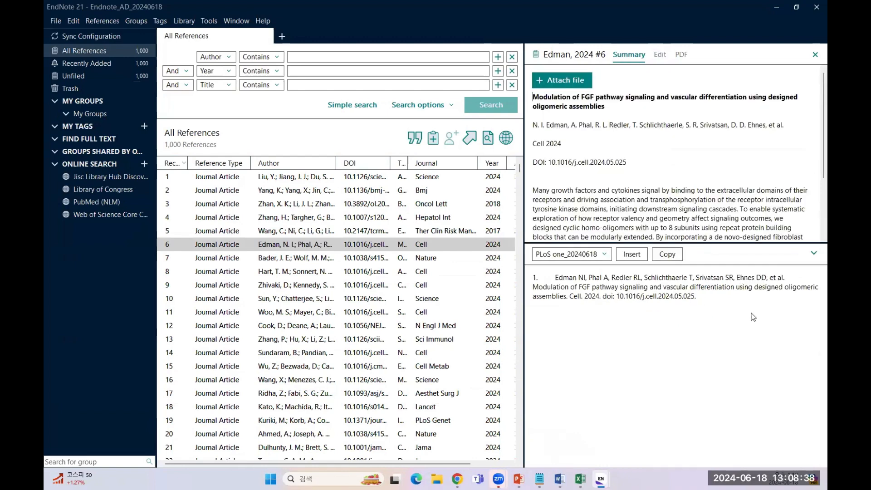
left_click_drag(665, 297, 544, 294)
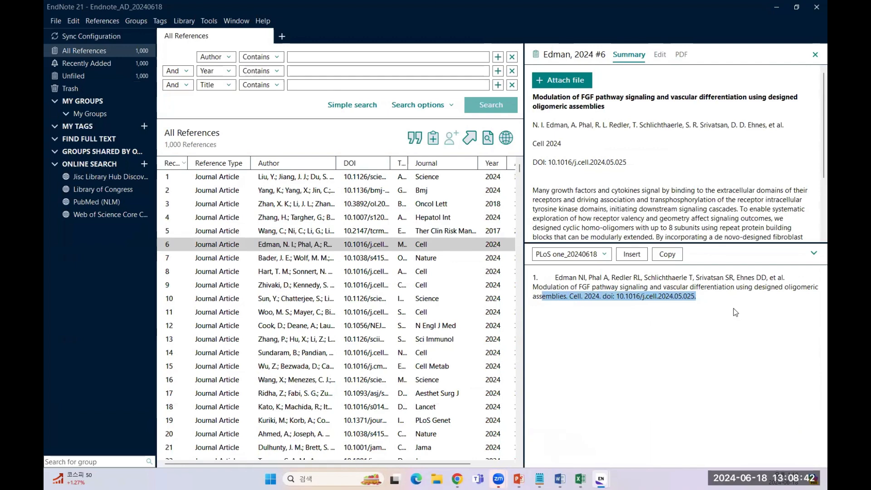
Step: Move the value of reference #6 from the Article Number field back to the Accession Number field, save the reference and view its preview
left_click(658, 56)
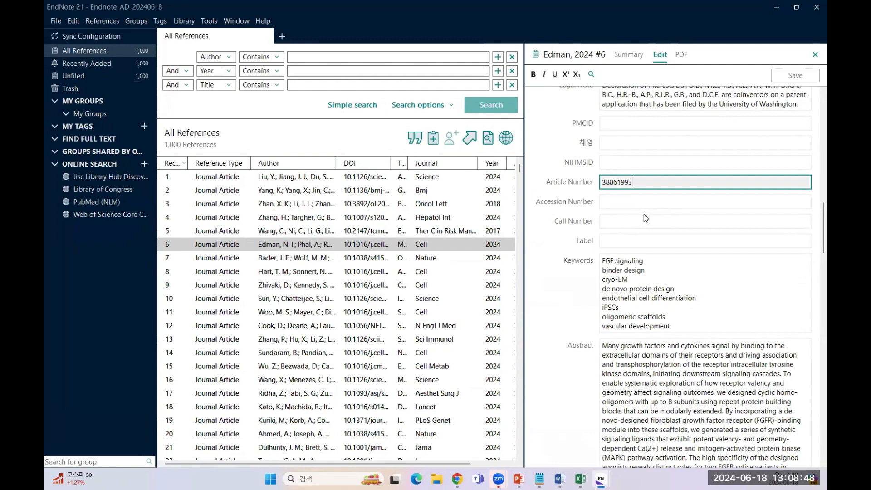
double_click(642, 186)
key("ctrl+c")
key("Delete")
left_click(608, 203)
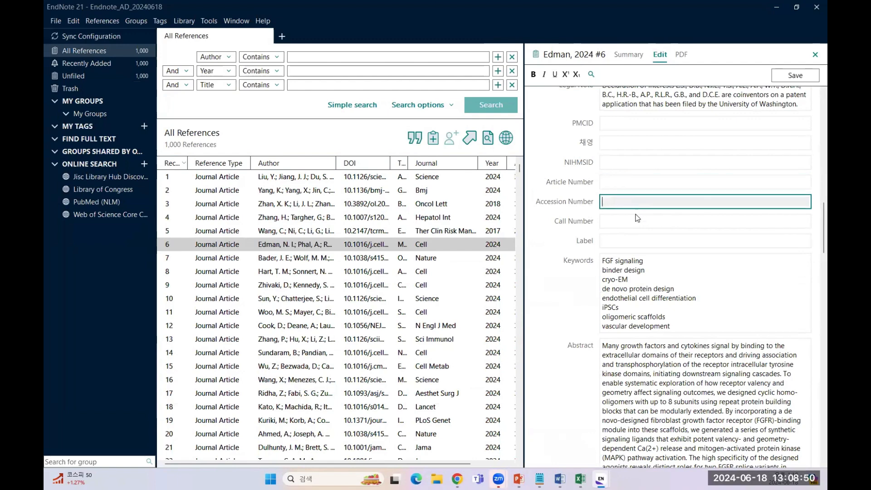
key("ctrl+v")
mouse_move(600, 479)
left_click(662, 424)
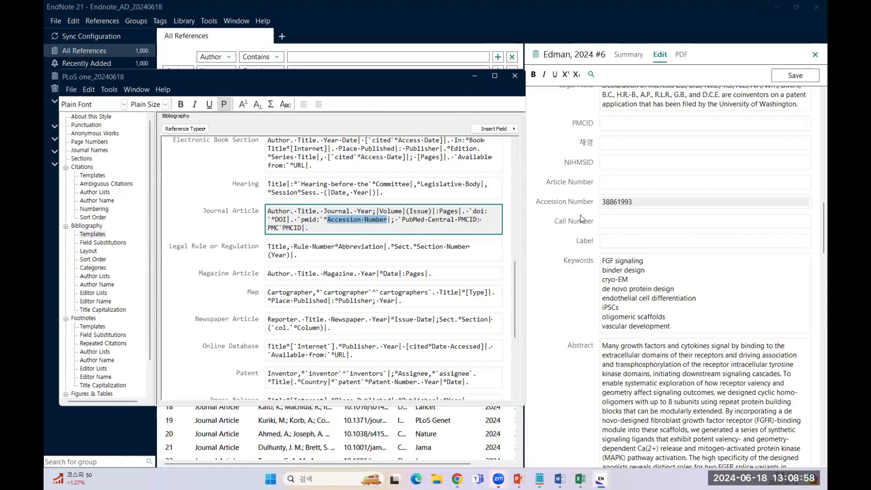
left_click(796, 76)
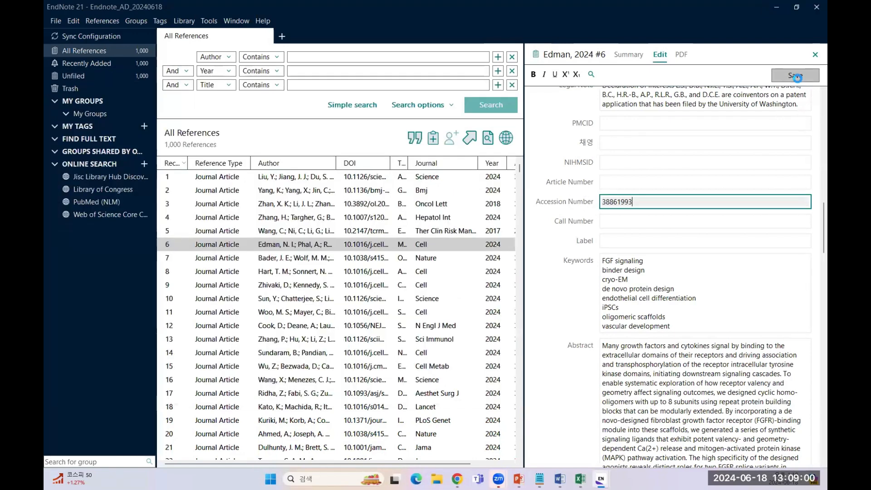
left_click(633, 58)
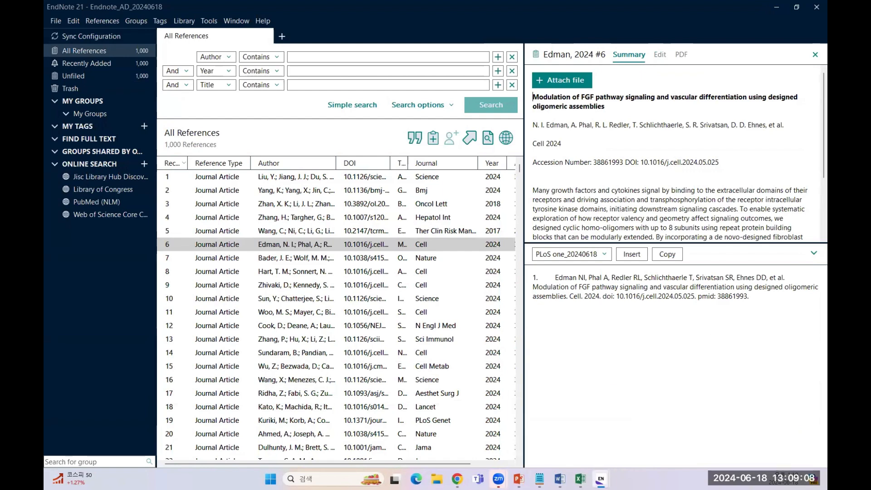
Step: Replace the "PubMed Central PMCID: PMC" label before the PMCID field with "pmcid:" in the Journal Article template
mouse_move(600, 478)
left_click(669, 438)
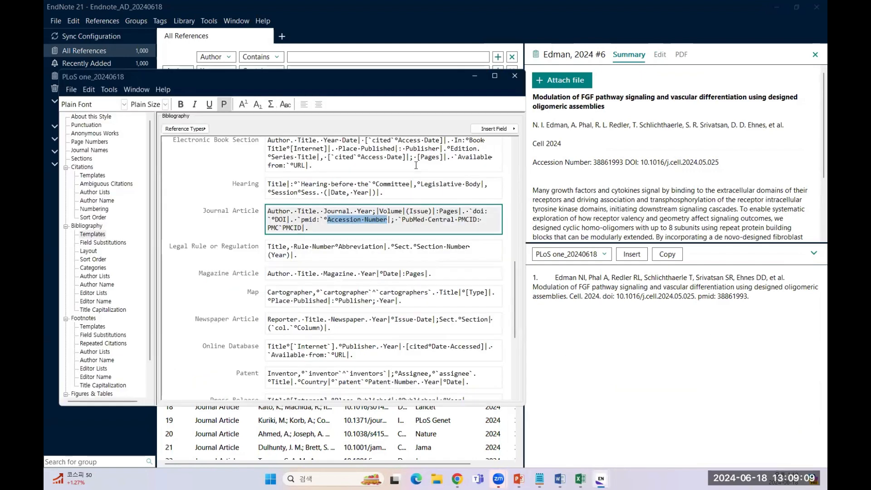
left_click(404, 220)
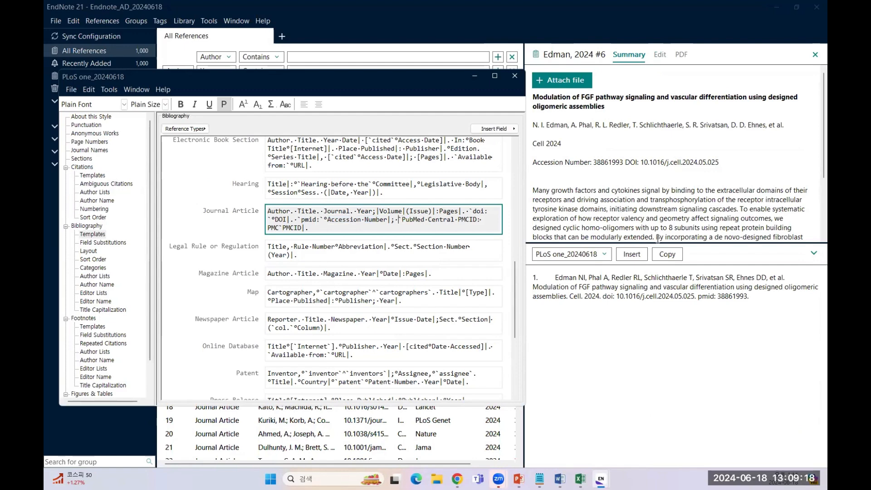
key("shift+Left")
key("shift+Right")
key("shift+Right")
key("shift+Right")
key("shift+Right")
key("shift+Right")
key("shift+Right")
key("shift+Right")
key("shift+Right")
key("shift+Right")
key("shift+Right")
key("shift+Right")
key("shift+Right")
key("shift+Right")
key("shift+Right")
key("shift+Right")
key("shift+Right")
key("shift+Right")
key("shift+Right")
key("shift+Right")
key("shift+Right")
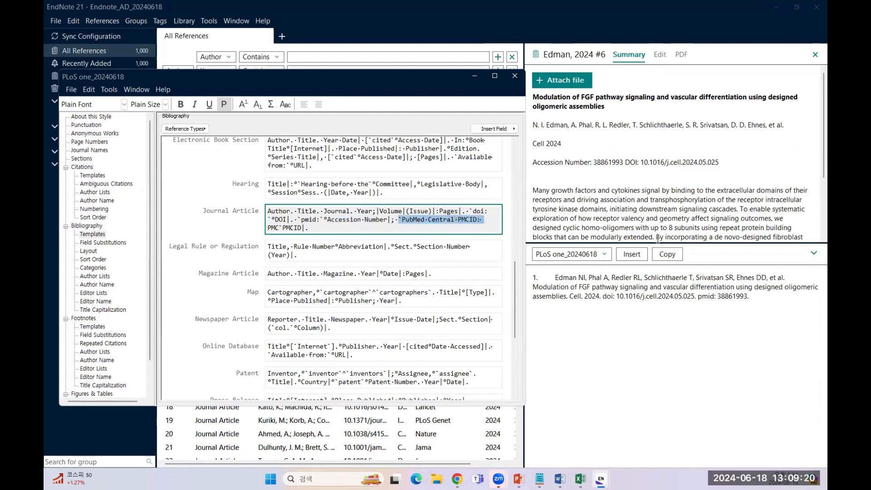
key("shift+Right")
key("Left")
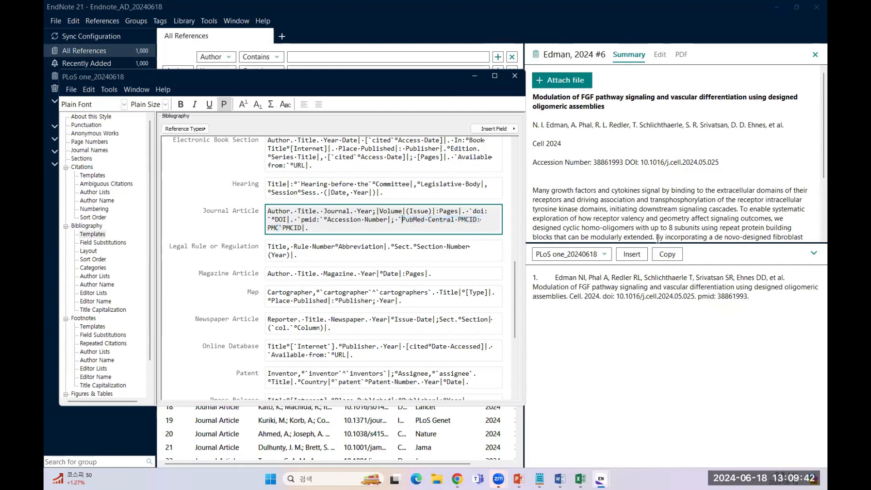
key("shift+Right")
key("shift+Right")
key("shift+Right")
key("shift+Right")
key("shift+Right")
key("shift+Right")
key("shift+Right")
key("shift+Right")
key("shift+Right")
key("shift+Right")
key("shift+Right")
key("shift+Right")
key("shift+Right")
key("shift+Right")
key("shift+Right")
key("shift+Right")
key("shift+Right")
key("shift+Right")
key("shift+Right")
key("shift+Right")
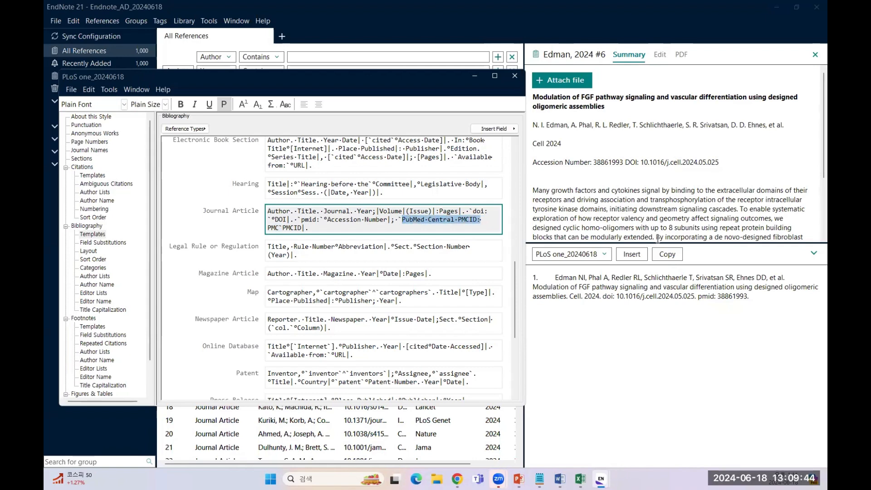
key("shift+Right")
key("shift+Right")
key("shift+Right")
key("shift+Right")
key("shift+Right")
key("shift+Left")
key("shift+Left")
key("shift+Left")
key("BackSpace")
type("pm")
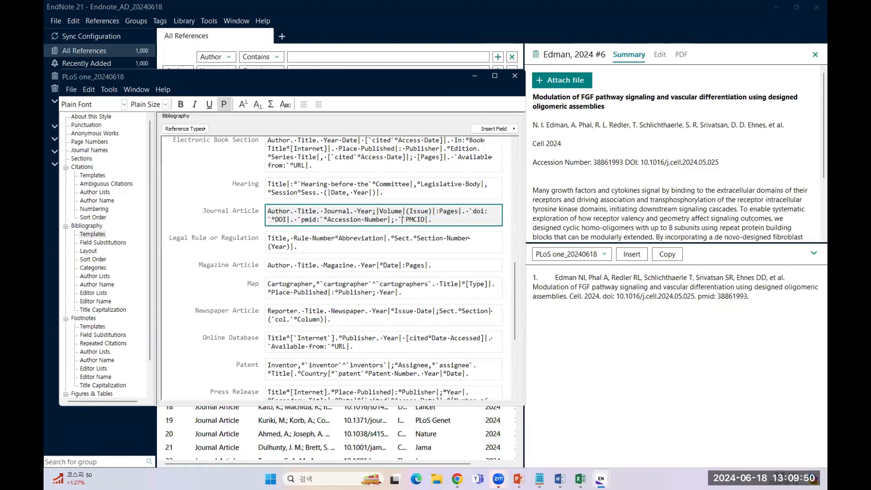
type("cid:")
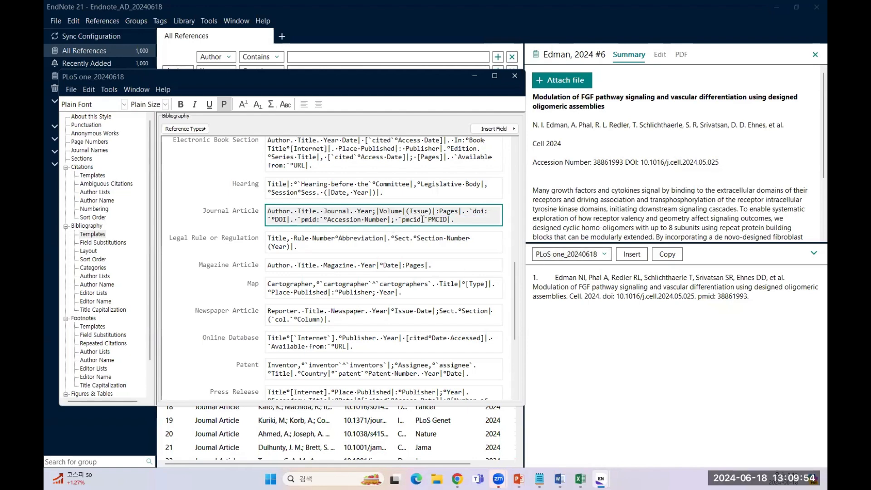
left_click(429, 220, "shift")
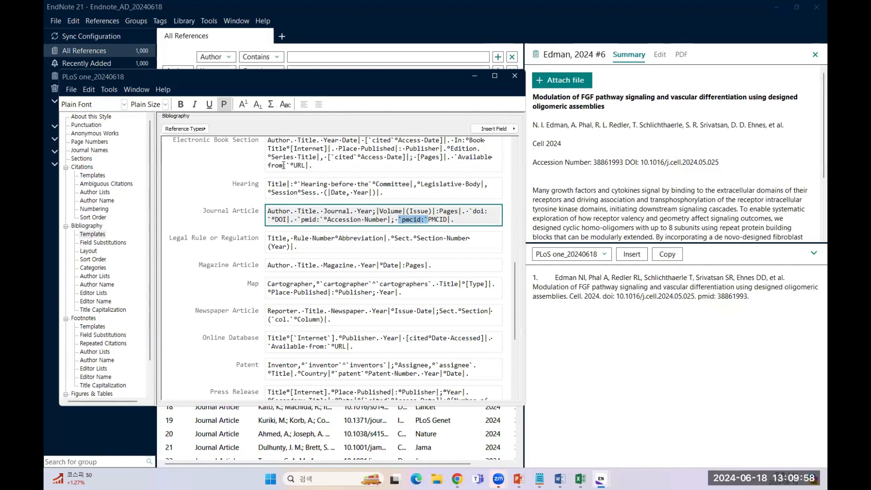
Step: Save the PLoS one_20240618 style and close its editor
left_click(72, 89)
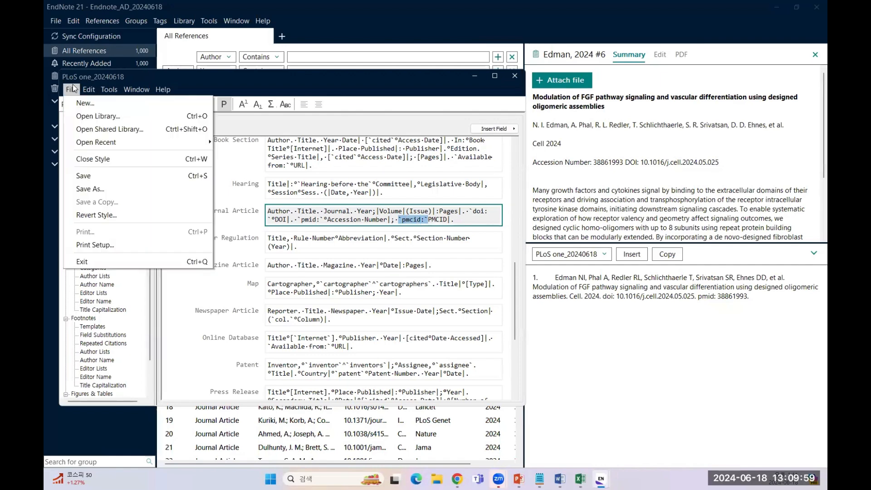
left_click(95, 180)
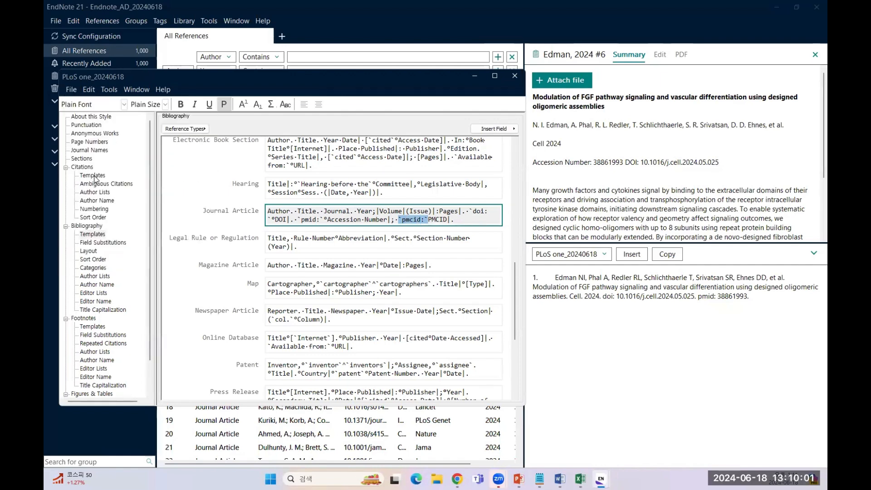
left_click(515, 76)
Step: Look through the previews of references #7 to #20 for one with a PMCID and examine the pmcid part of #19
left_click(293, 260)
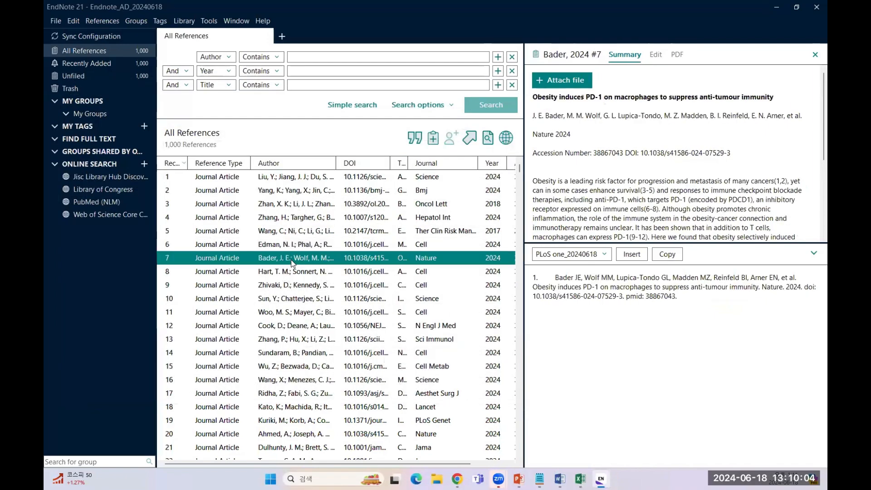
left_click(297, 271)
left_click(307, 283)
left_click(313, 299)
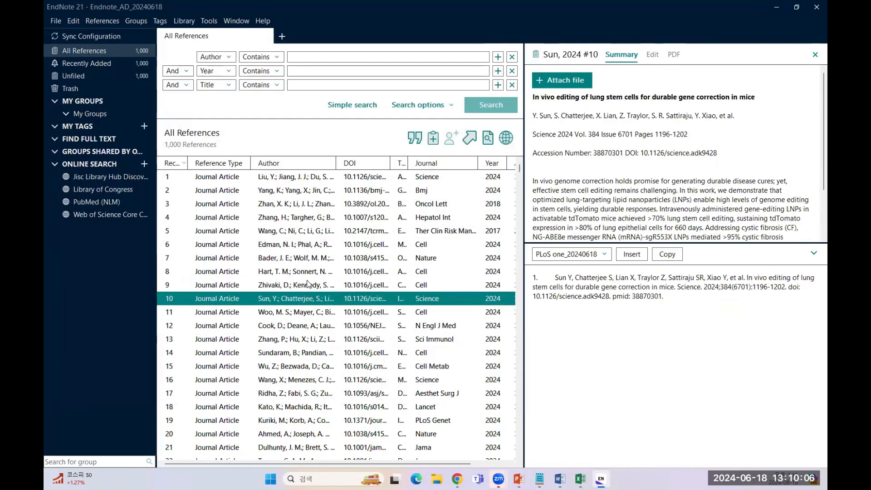
left_click(320, 312)
key("Down")
key("Down")
key("Down")
key("Down")
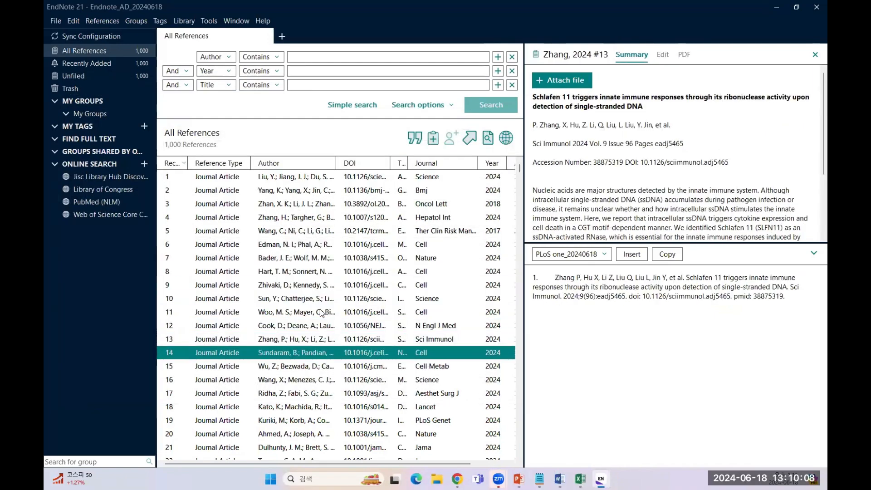
key("Down")
key("Down")
key("Down")
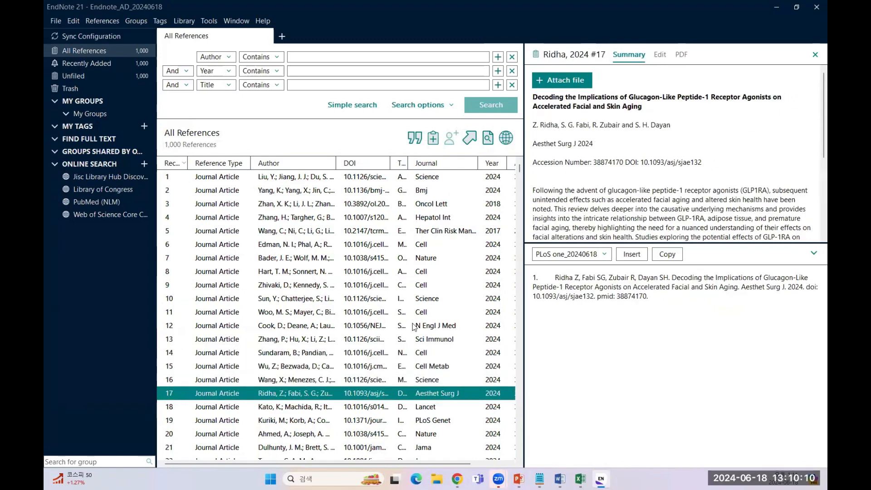
key("Down")
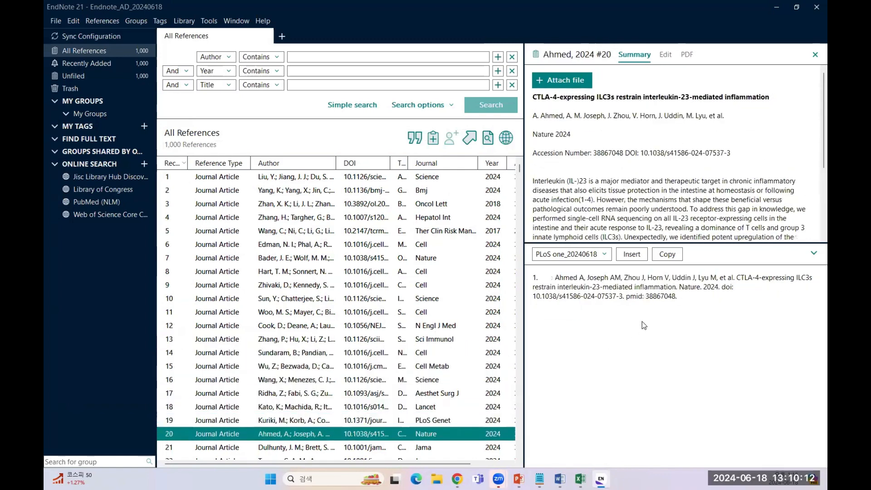
key("Up")
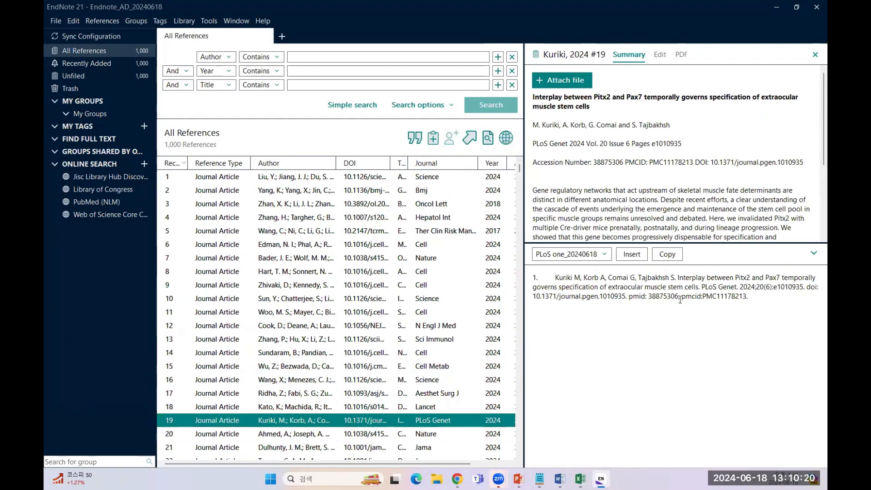
left_click_drag(683, 298, 760, 295)
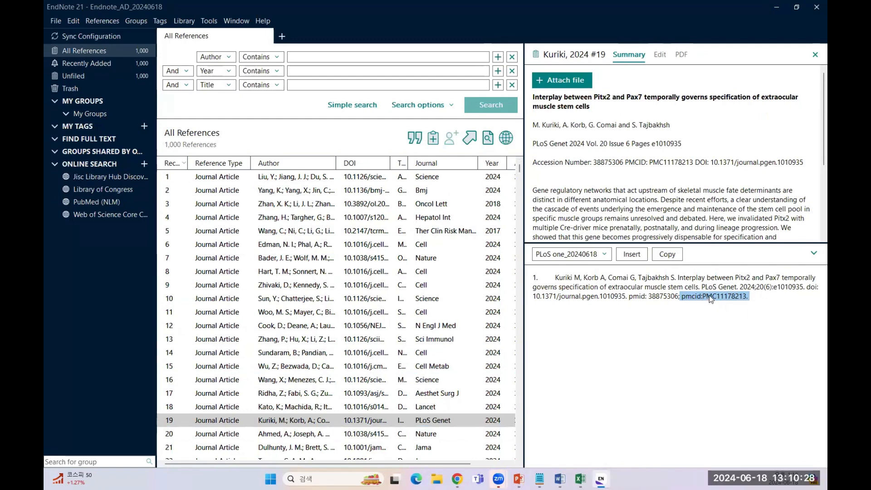
Step: Remove the "PMC" prefix from the PMCID field of reference #19, save it and check the pmcid part of the preview
left_click(658, 54)
scroll(573, 248, "up", 1)
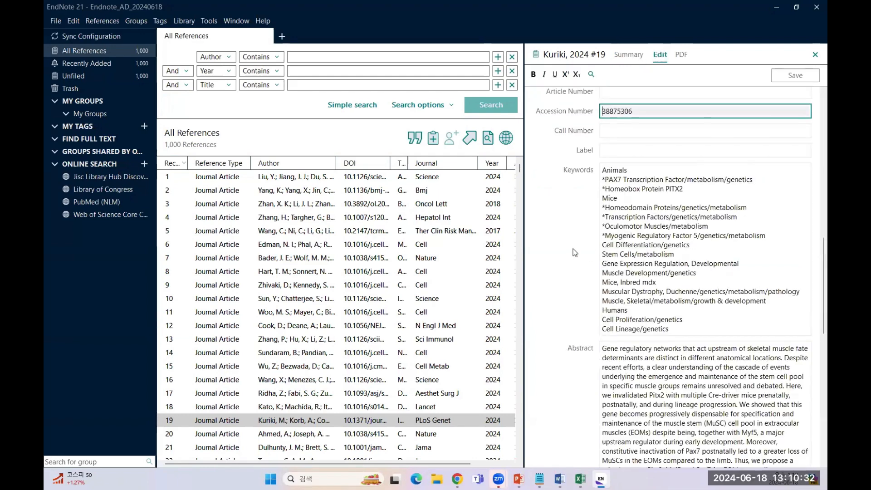
scroll(573, 249, "down", 4)
scroll(573, 249, "up", 10)
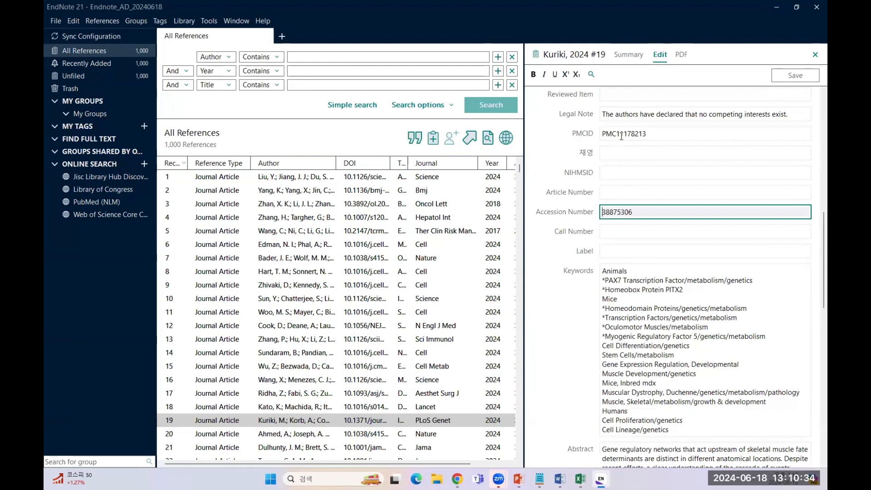
left_click(601, 135)
left_click_drag(616, 134, 601, 133)
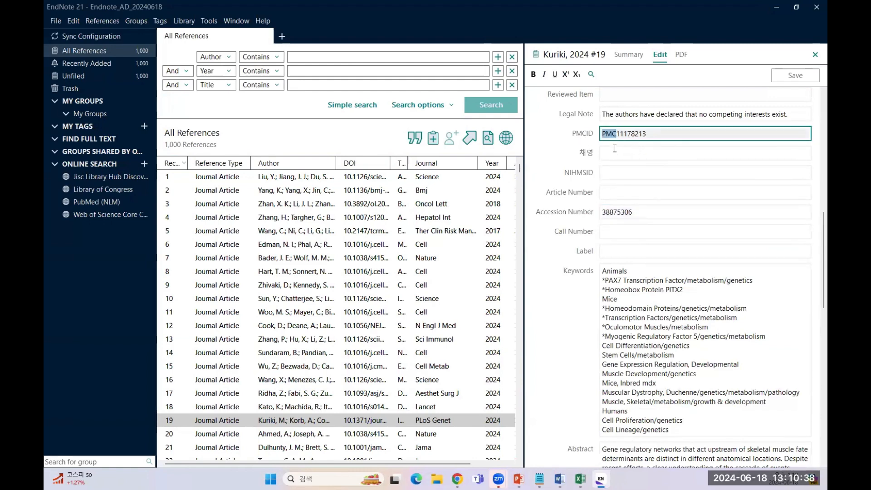
scroll(637, 155, "up", 1)
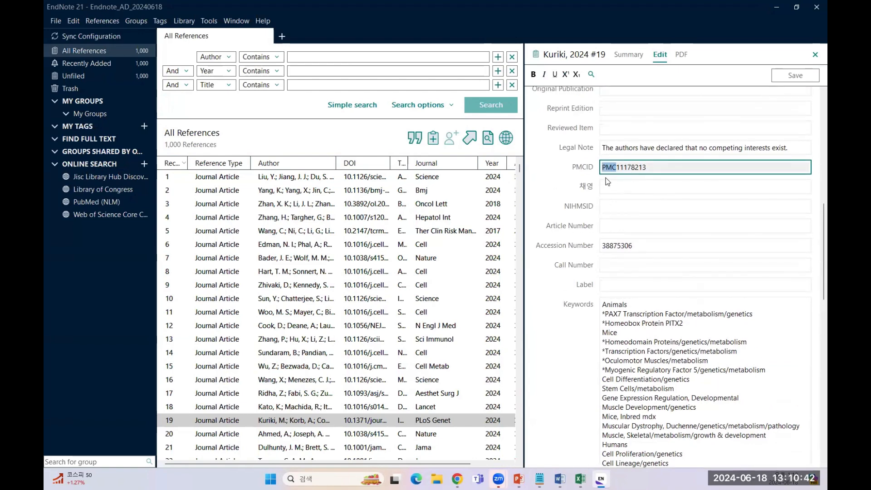
key("BackSpace")
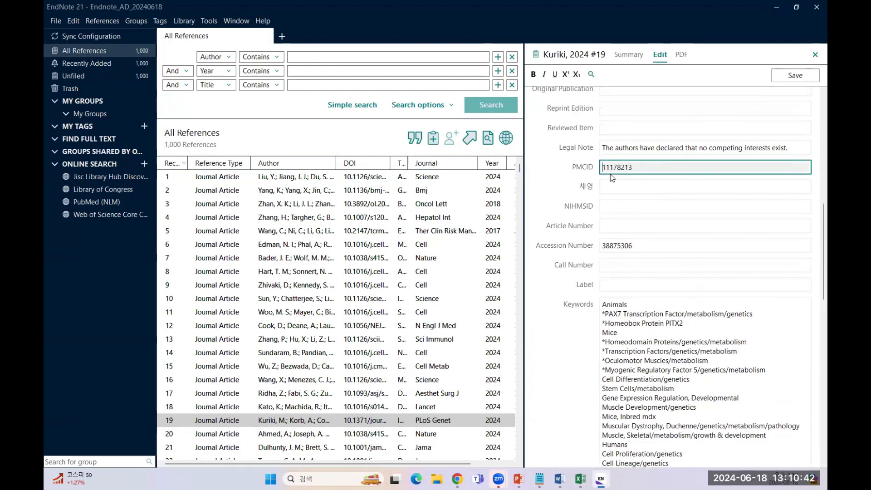
left_click(796, 76)
left_click(629, 55)
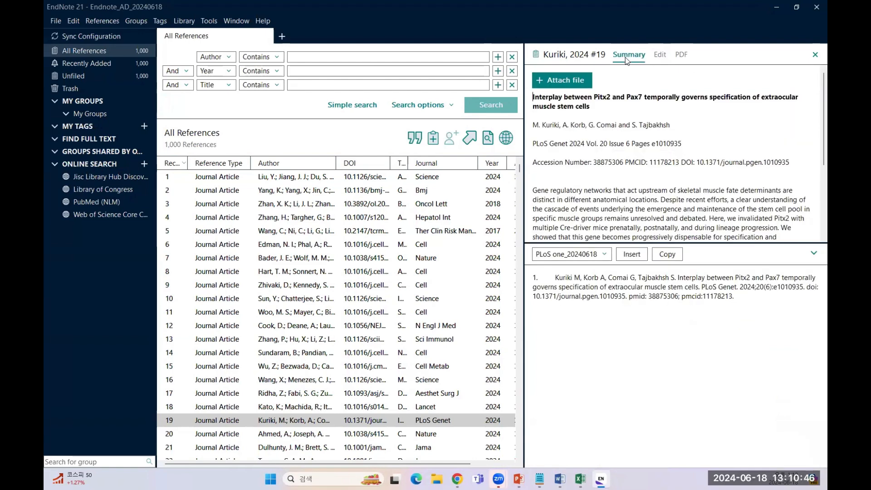
left_click_drag(679, 296, 760, 297)
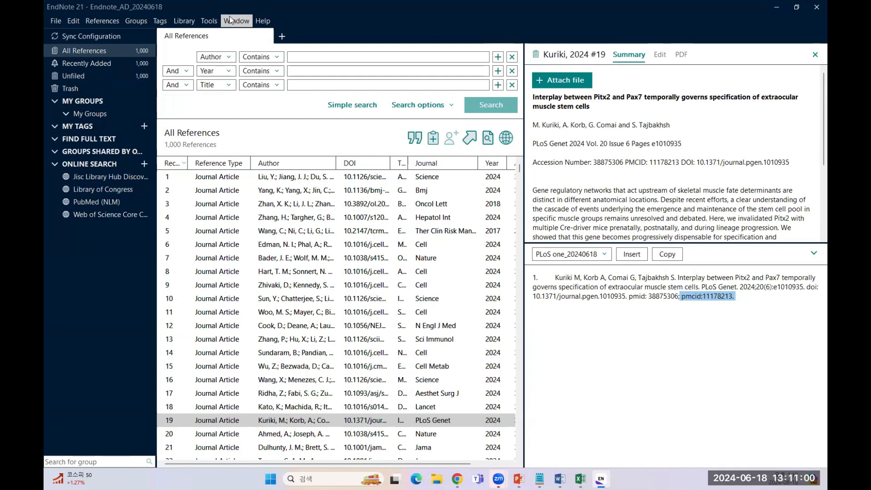
Step: Open the PLoS one_20240618 style for editing and go to the Journal Article template of its bibliography
left_click(209, 21)
mouse_move(229, 51)
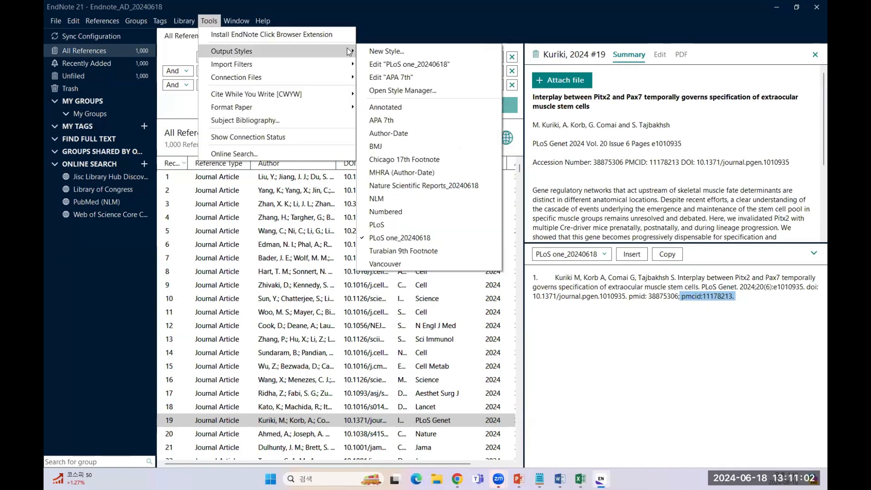
left_click(410, 64)
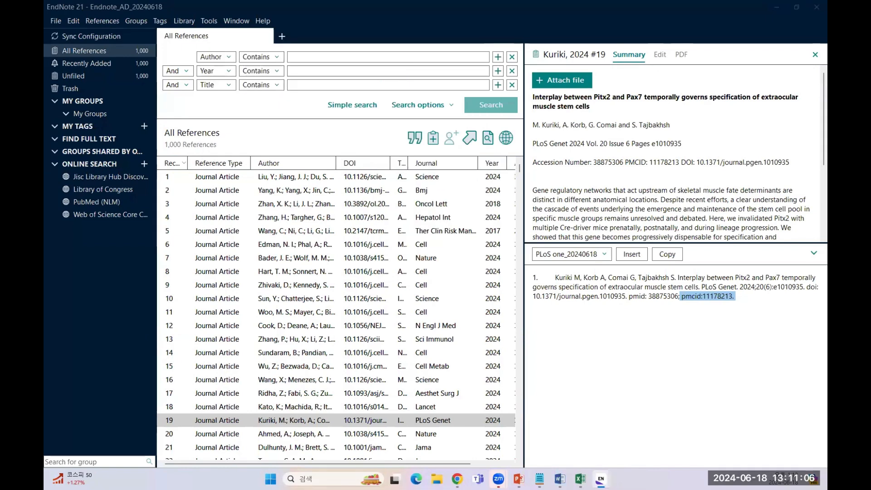
left_click(200, 225)
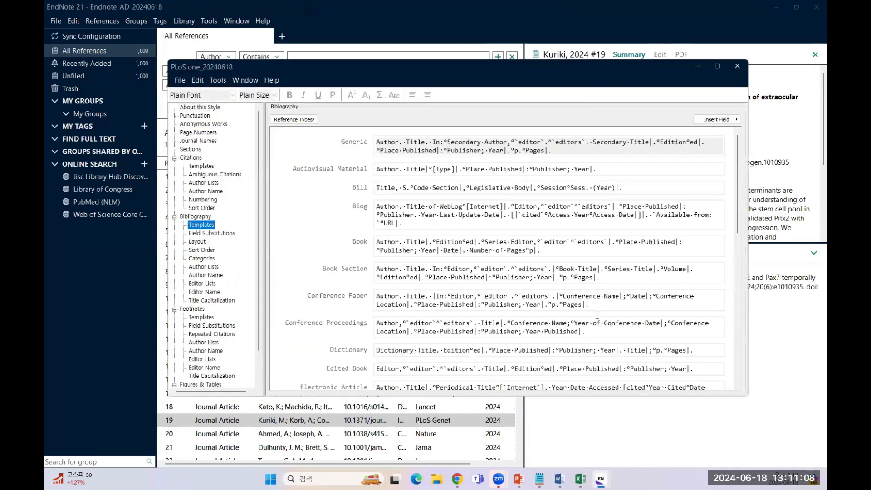
scroll(597, 315, "down", 5)
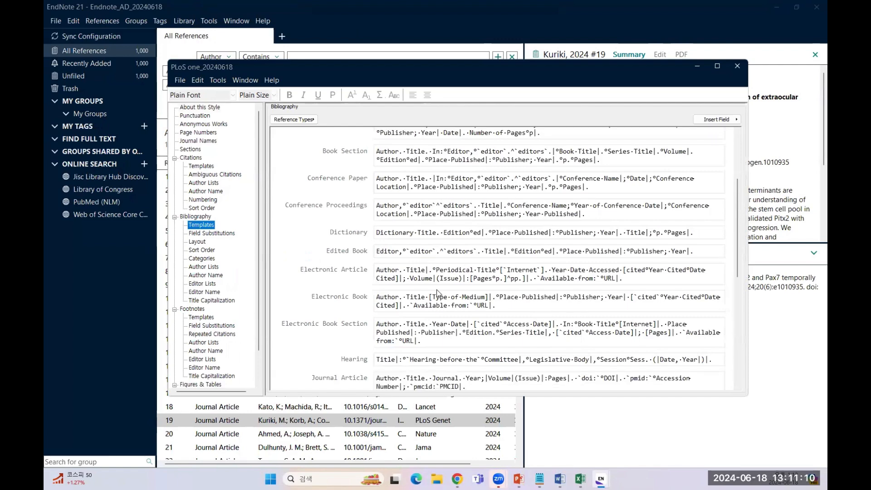
scroll(438, 292, "down", 3)
left_click(447, 295)
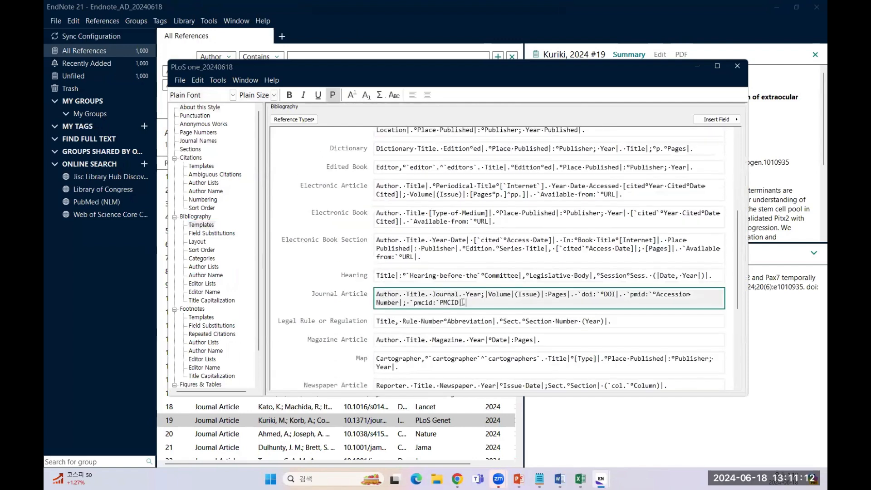
Step: Delete the "; pmcid: PMCID" part after Accession Number in the Journal Article template, keeping the final period
left_click(406, 302)
key("shift+Right")
key("shift+Right")
key("shift+Right")
key("shift+Right")
key("shift+Right")
key("shift+Right")
key("shift+Right")
key("shift+Right")
key("shift+Right")
key("shift+Right")
key("shift+Right")
key("shift+Right")
key("shift+Right")
key("shift+Right")
key("shift+Right")
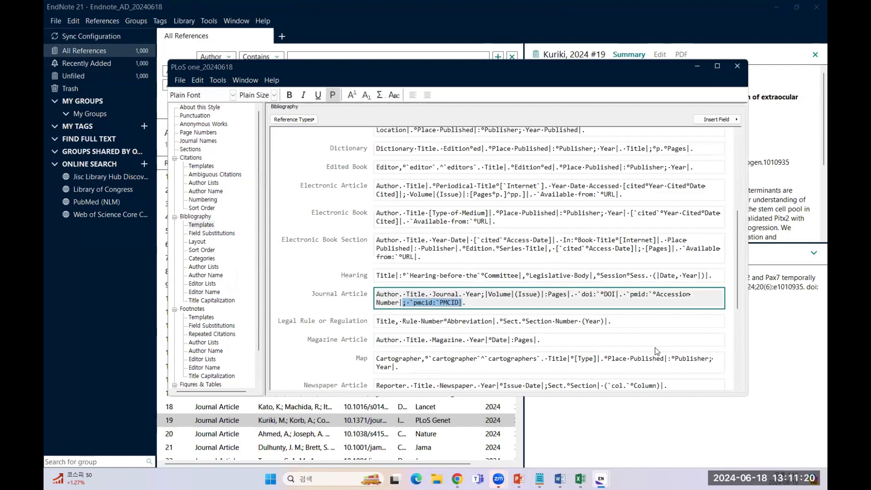
key("Delete")
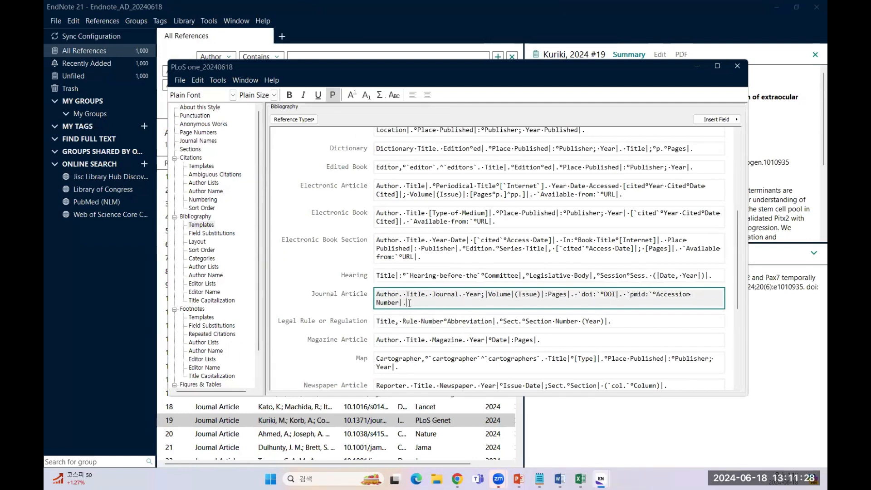
Step: Save and close the PLoS one_20240618 style, and minimize EndNote to return to the presentation slide on the Plos one style edits
left_click(180, 80)
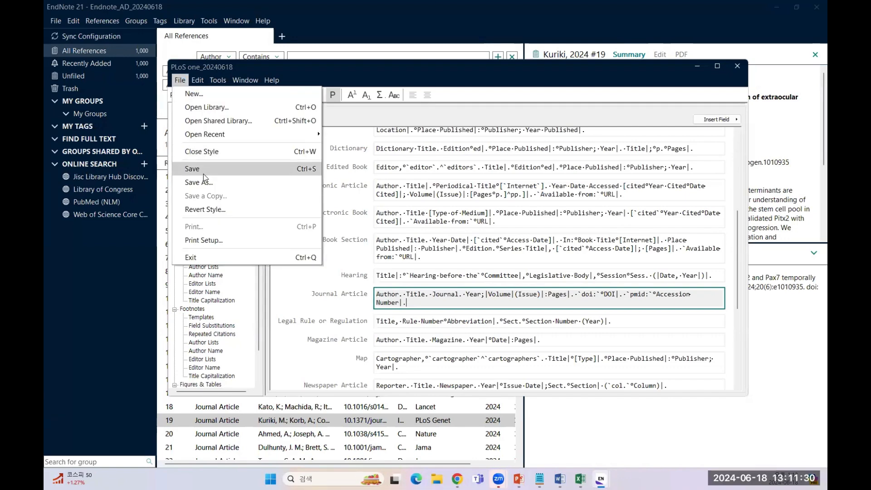
left_click(203, 173)
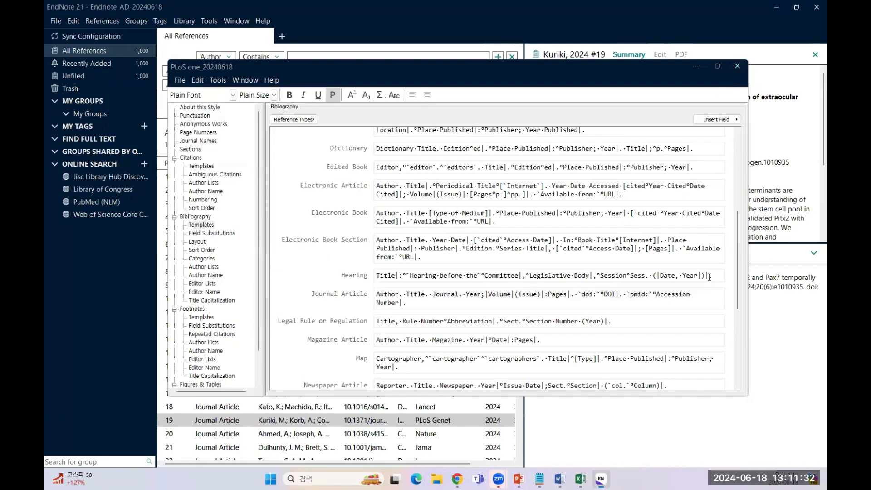
left_click(737, 68)
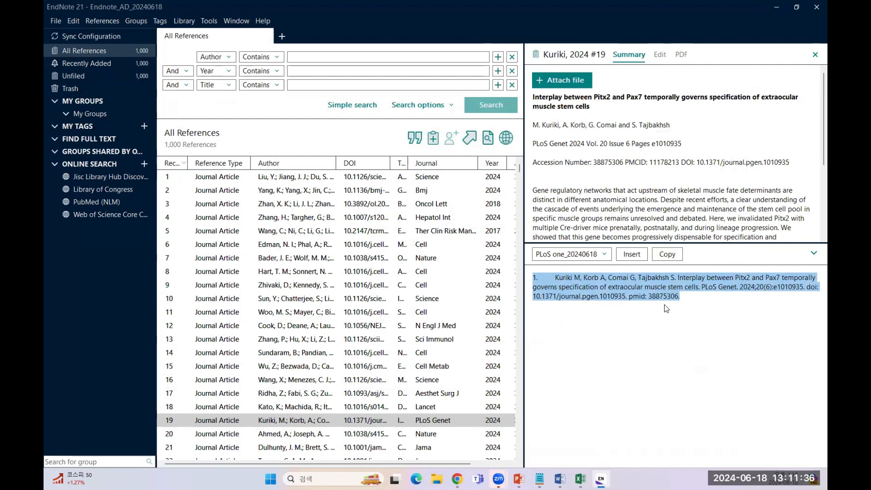
left_click(680, 302)
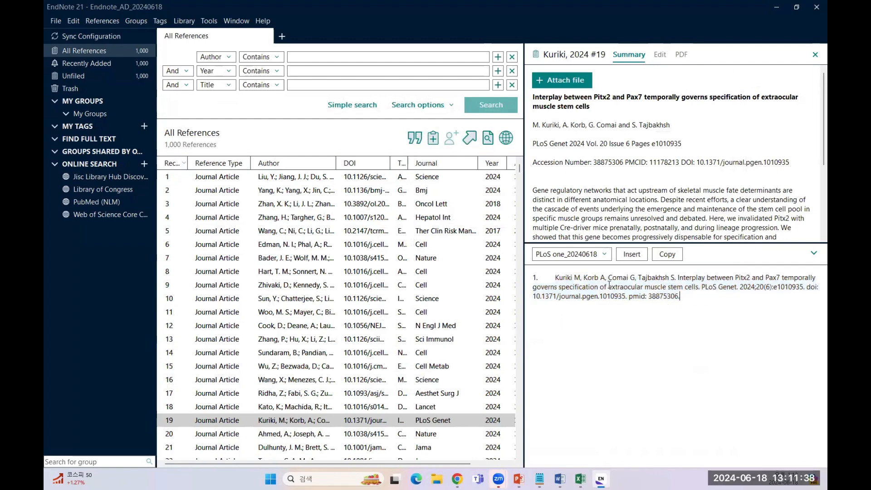
left_click(776, 6)
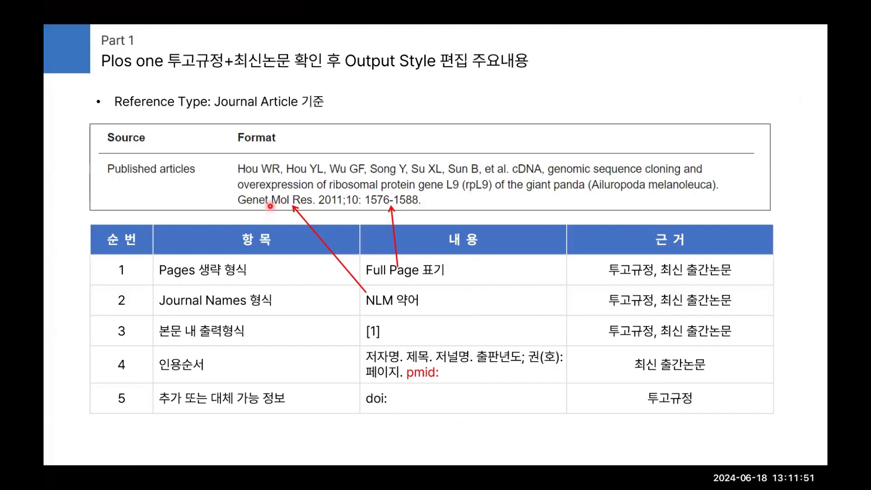